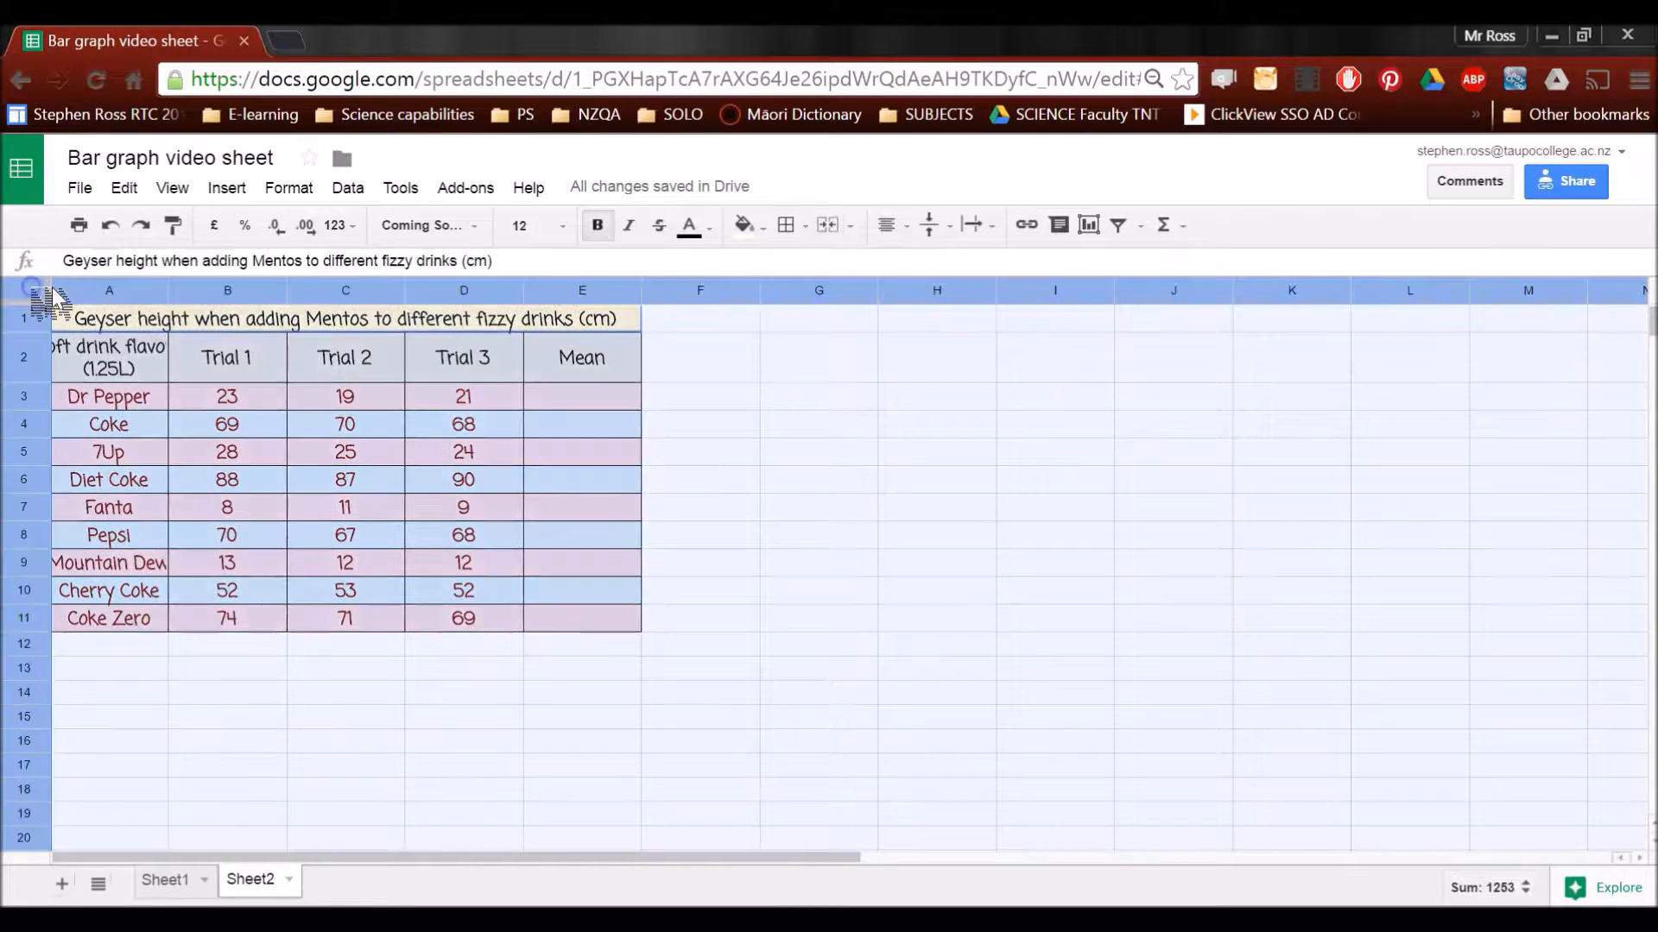
Set text wrapping to Wrap for all cells of the sheet
{"action": "left_click", "coordinate": [298, 188]}
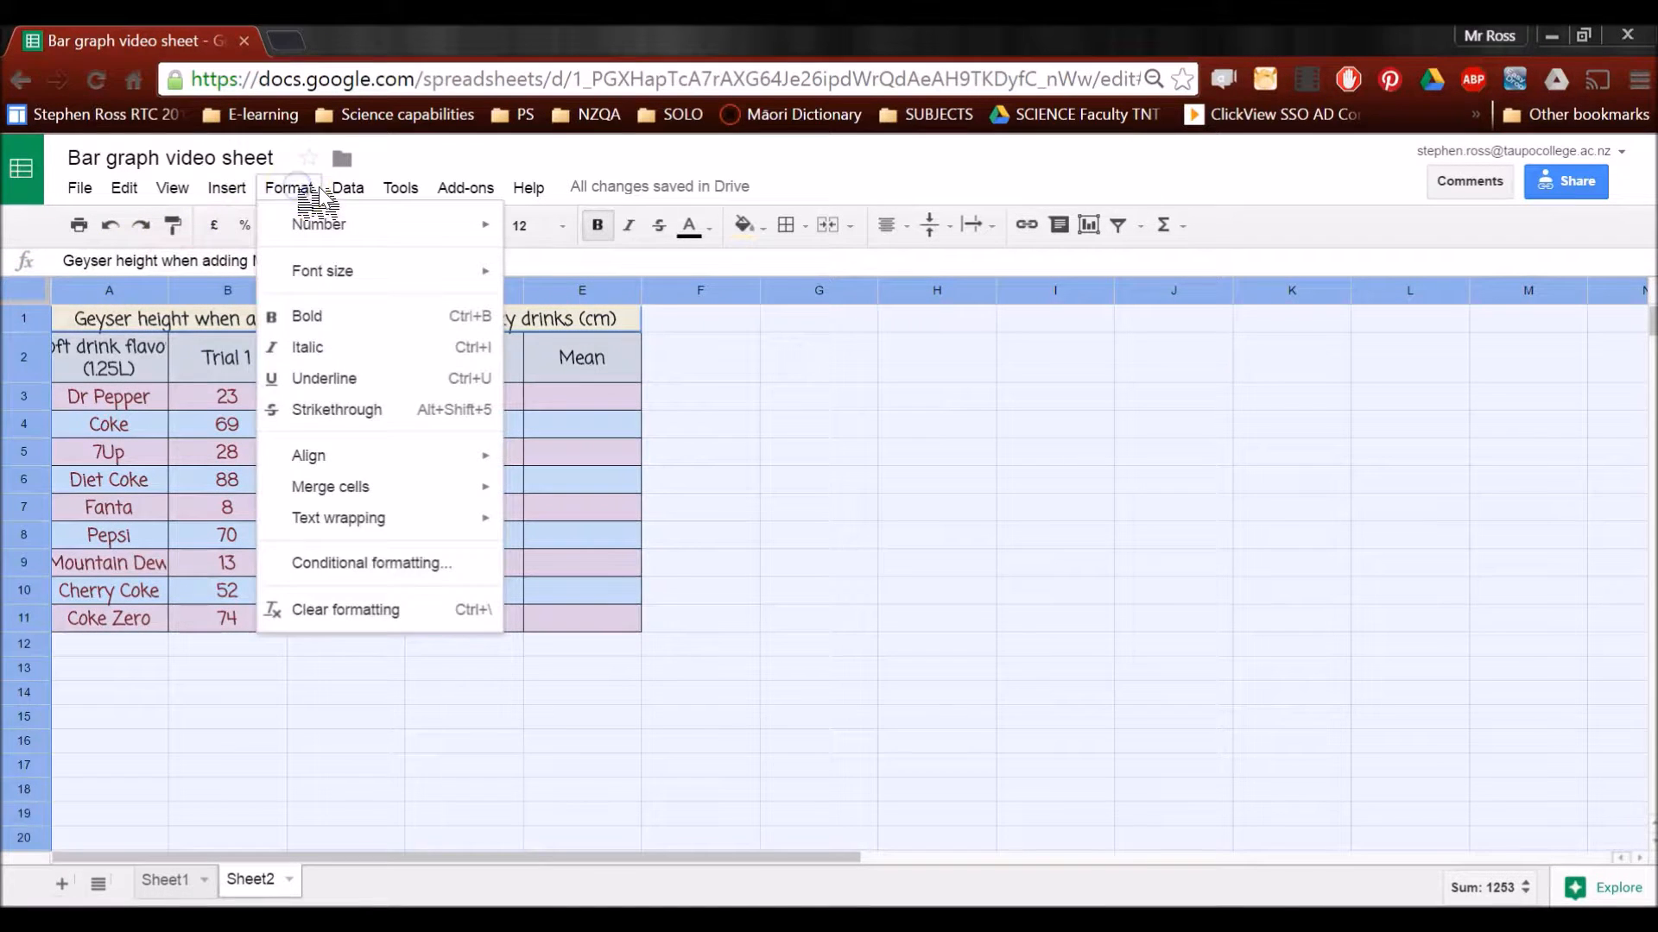
{"action": "mouse_move", "coordinate": [371, 522]}
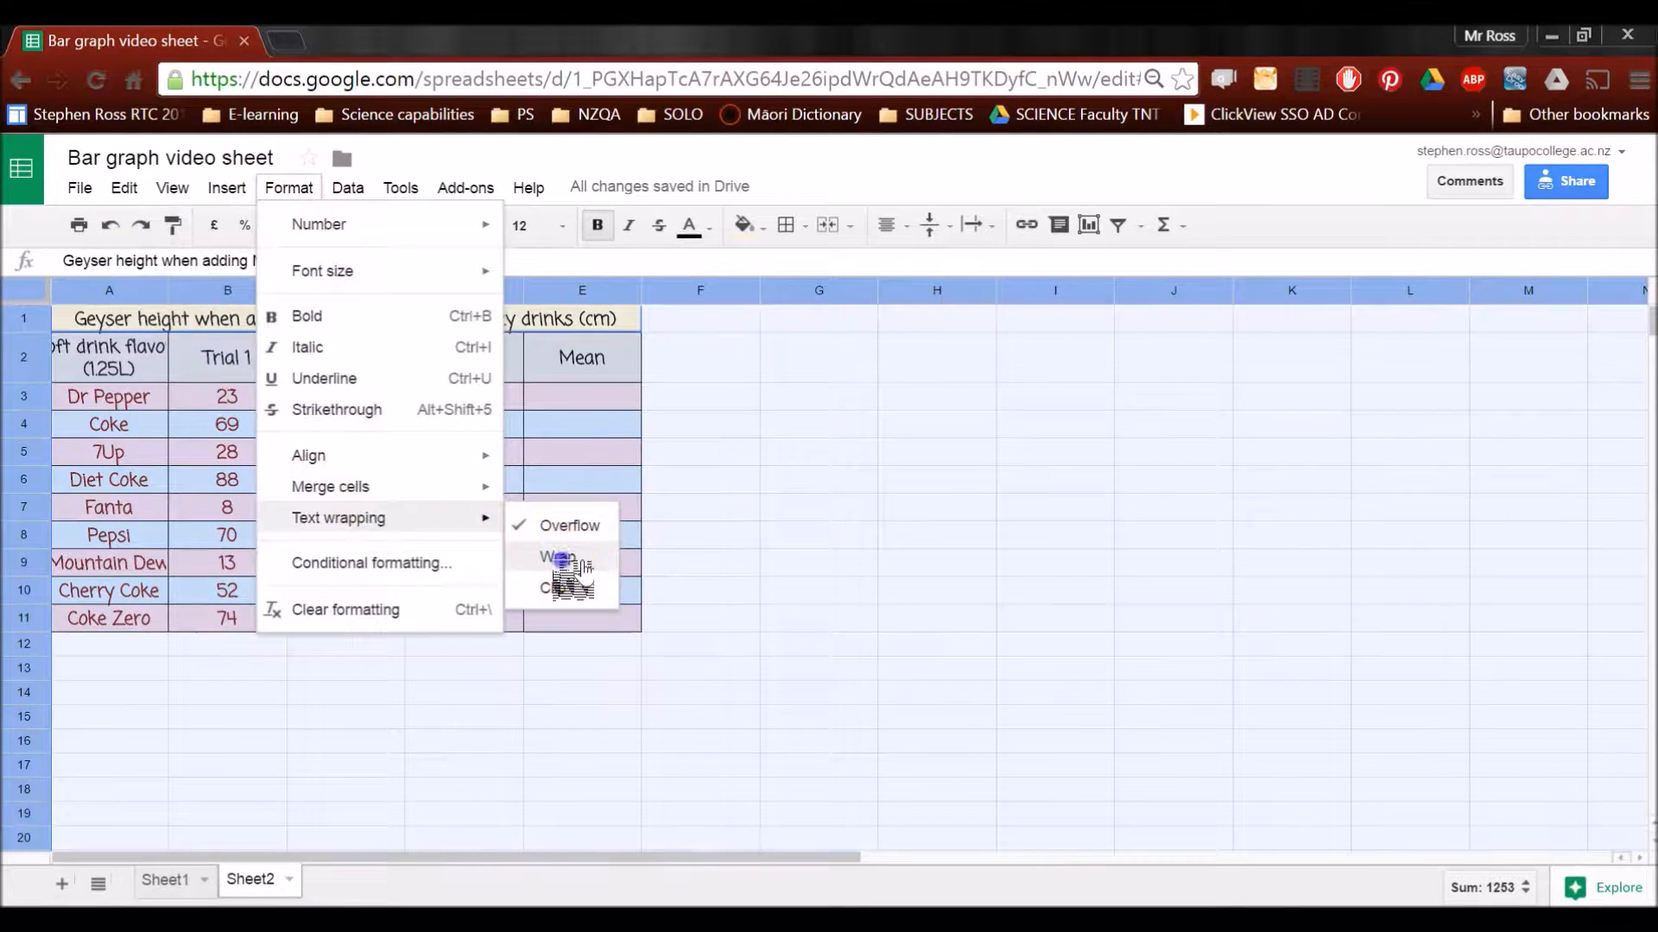
{"action": "left_click", "coordinate": [557, 557]}
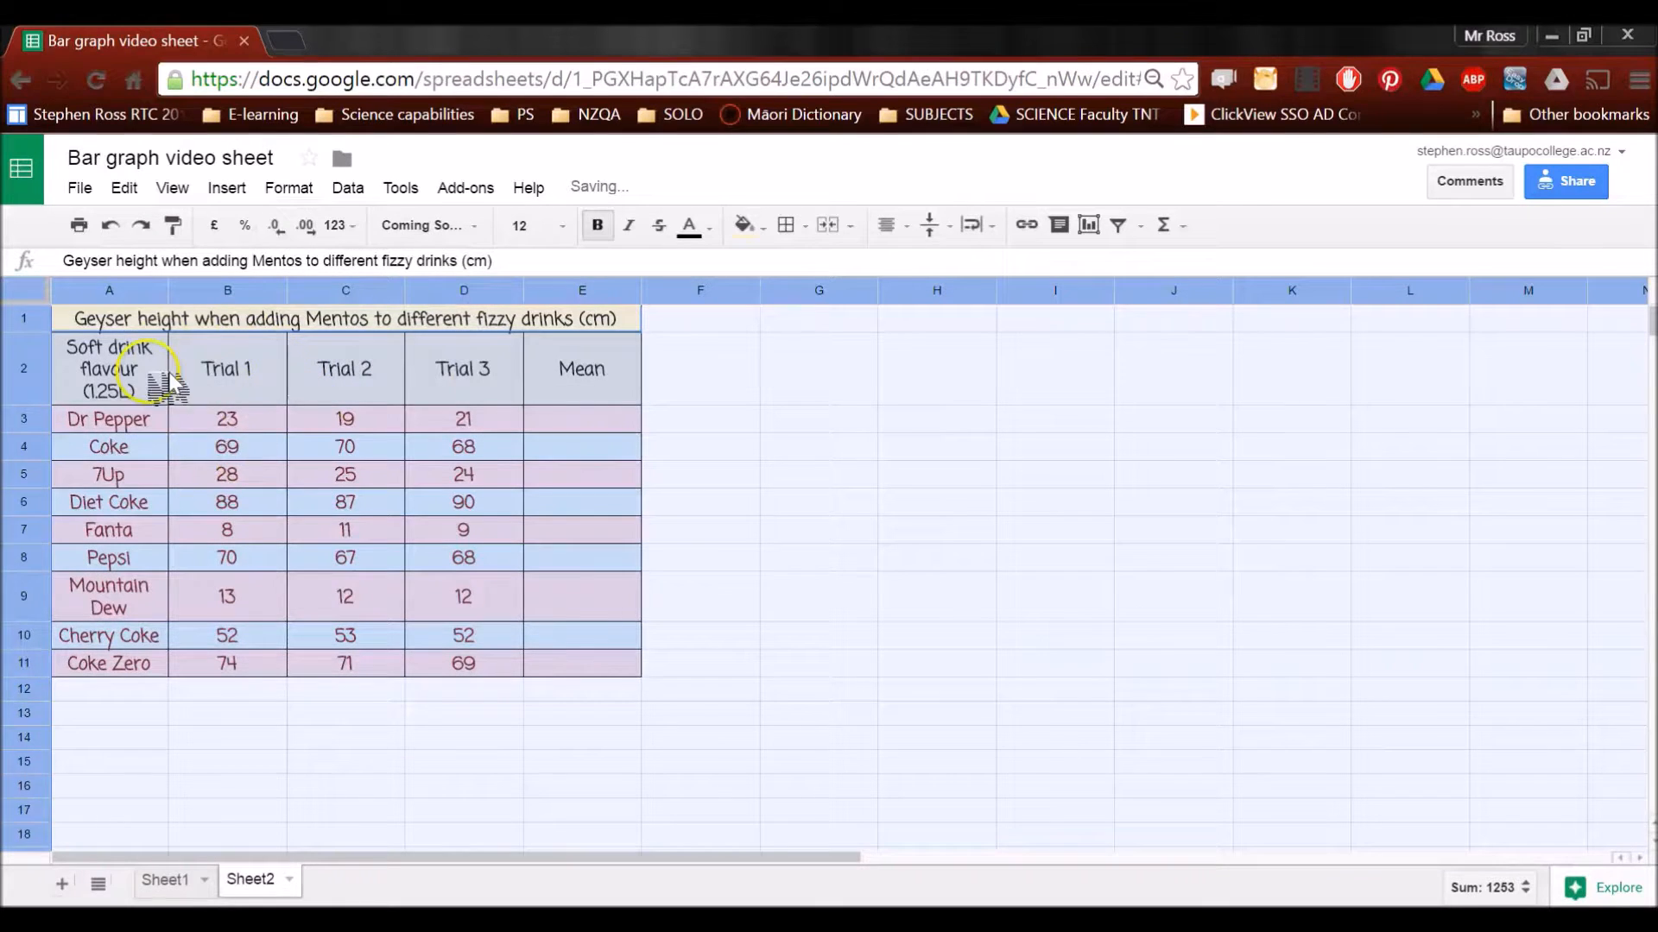
{"action": "left_click", "coordinate": [674, 476]}
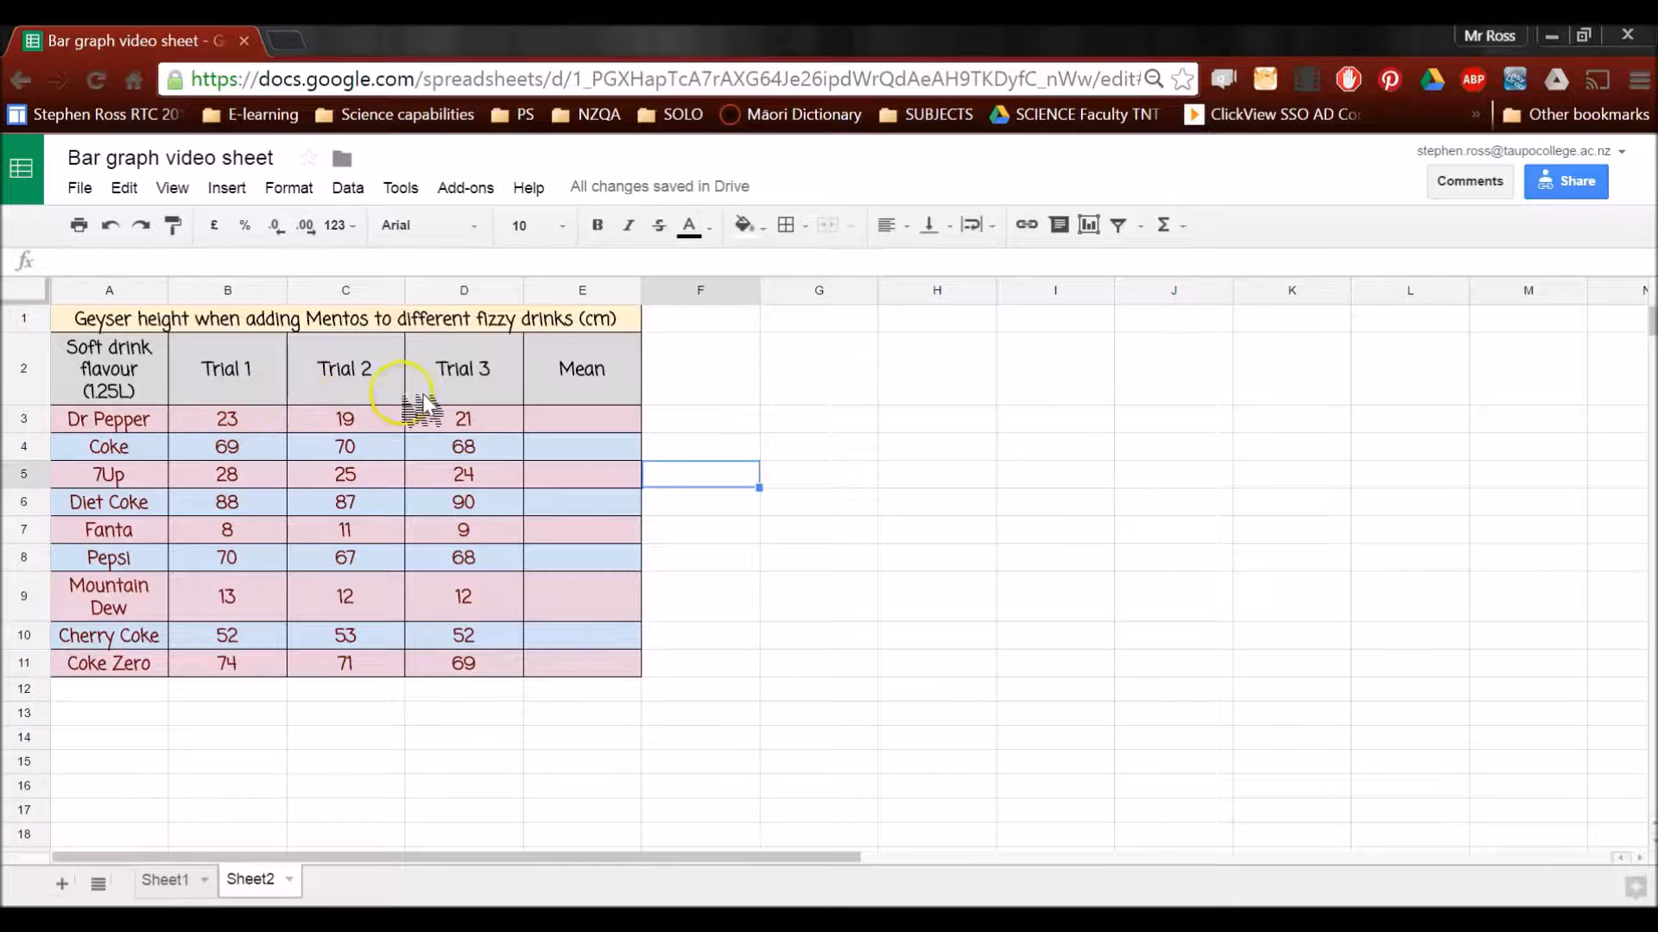
Enter the formula =sum(B3:D3)/3 in cell E3 to calculate the Dr Pepper mean
{"action": "left_click", "coordinate": [596, 416]}
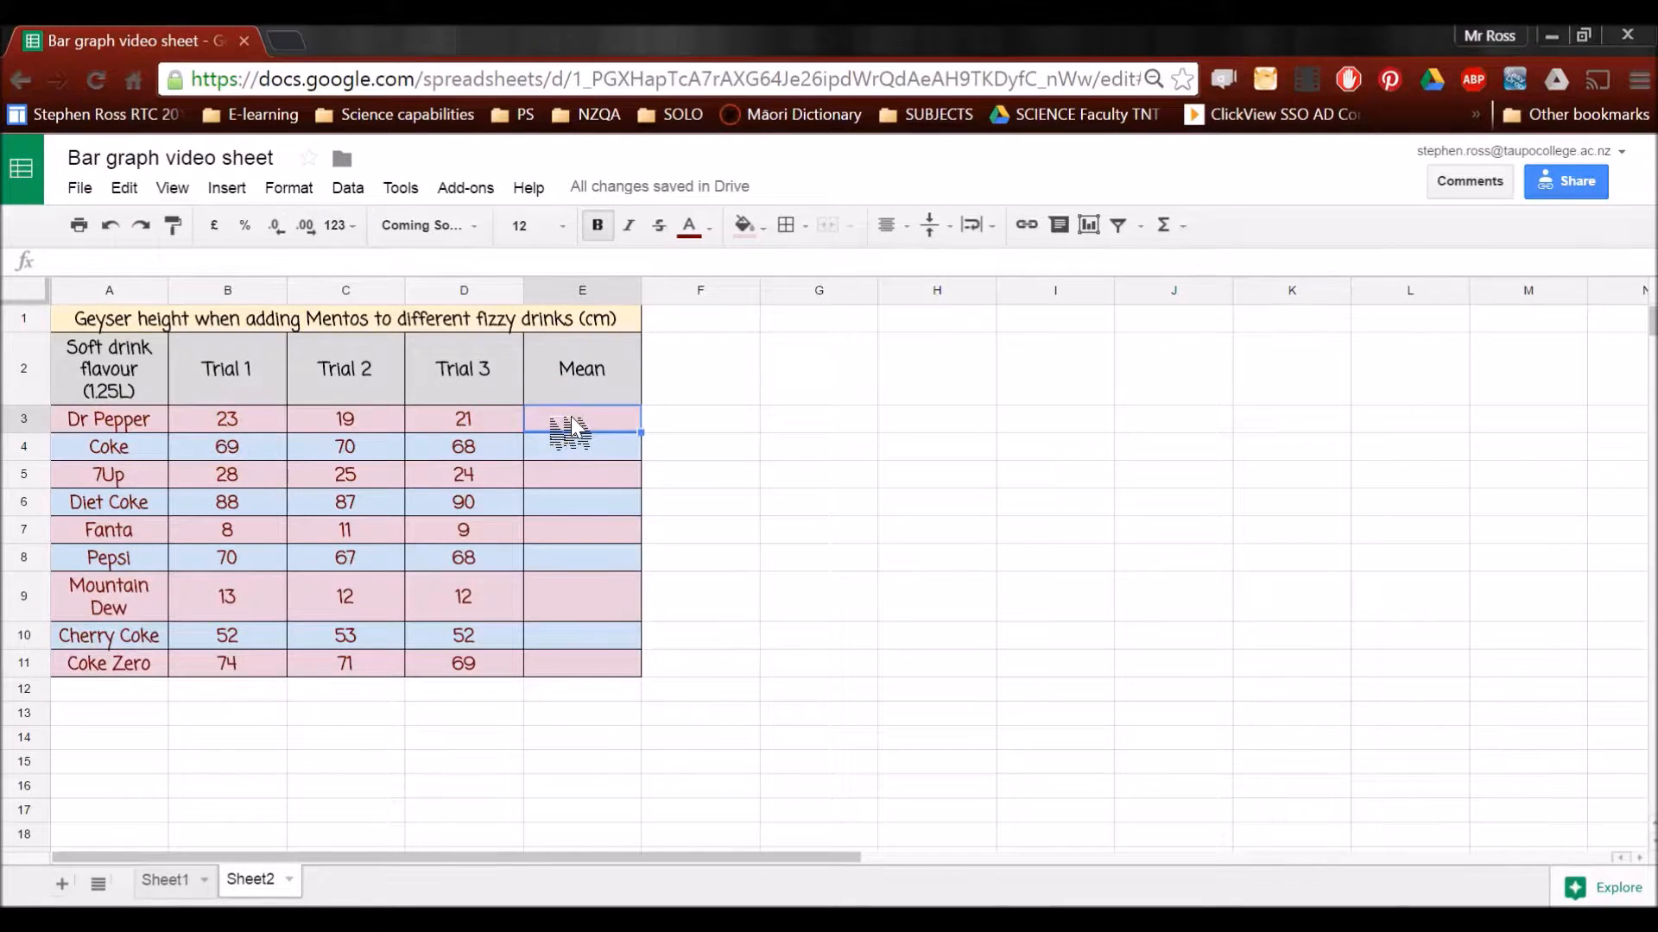
{"action": "type", "text": "=sum"}
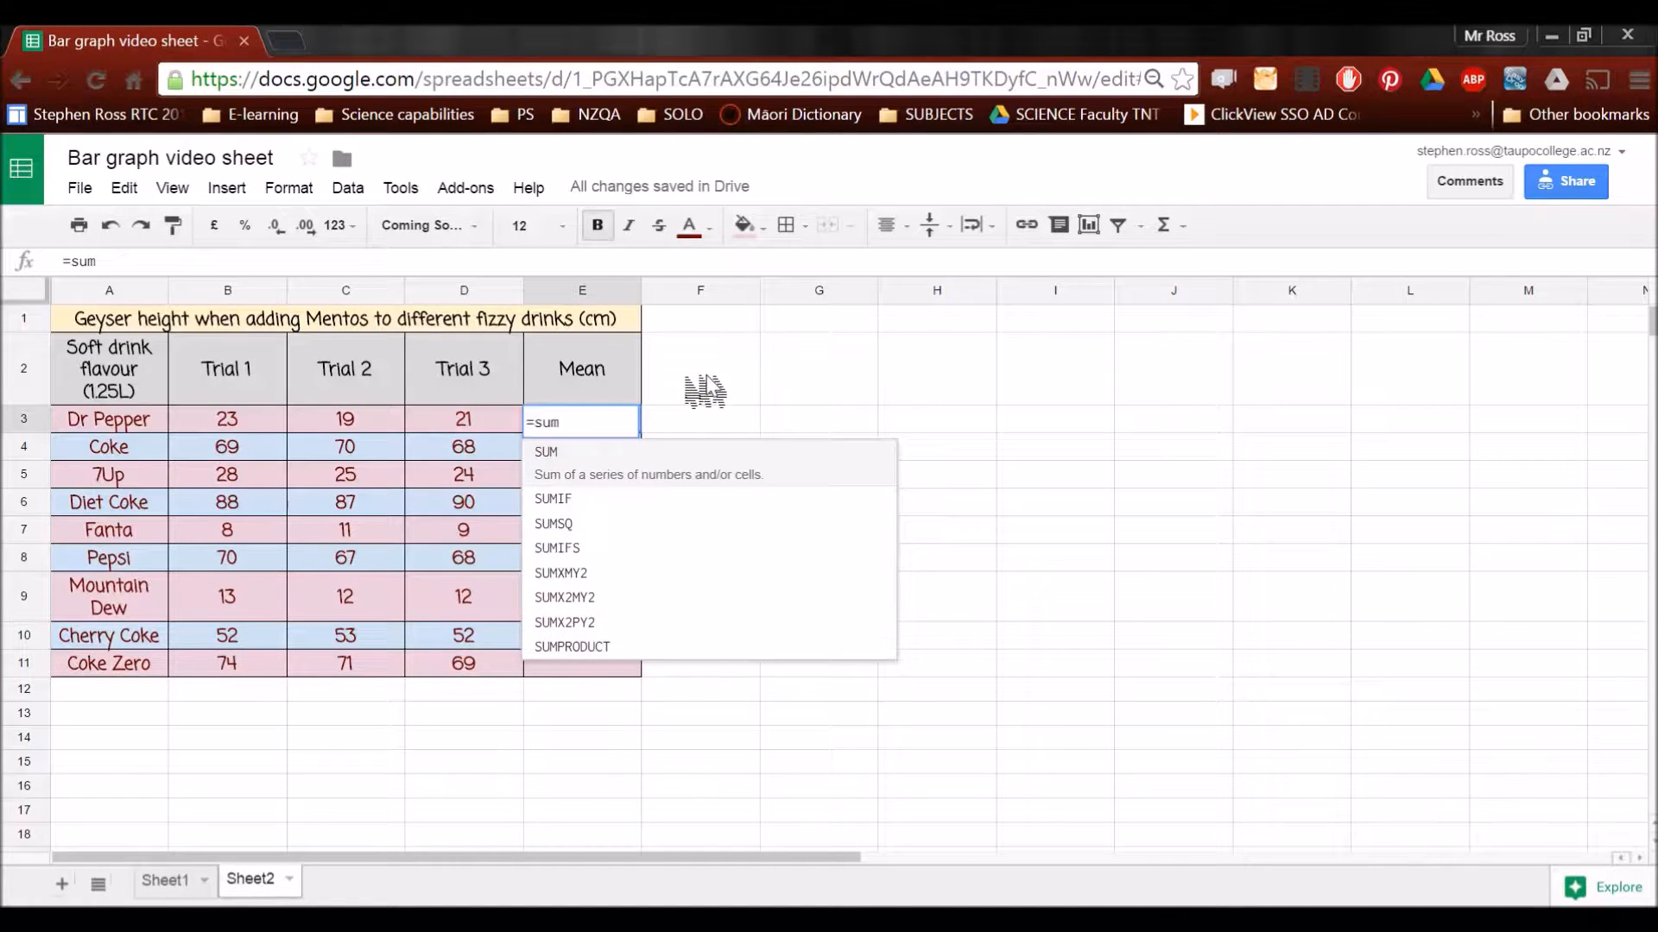
{"action": "type", "text": "("}
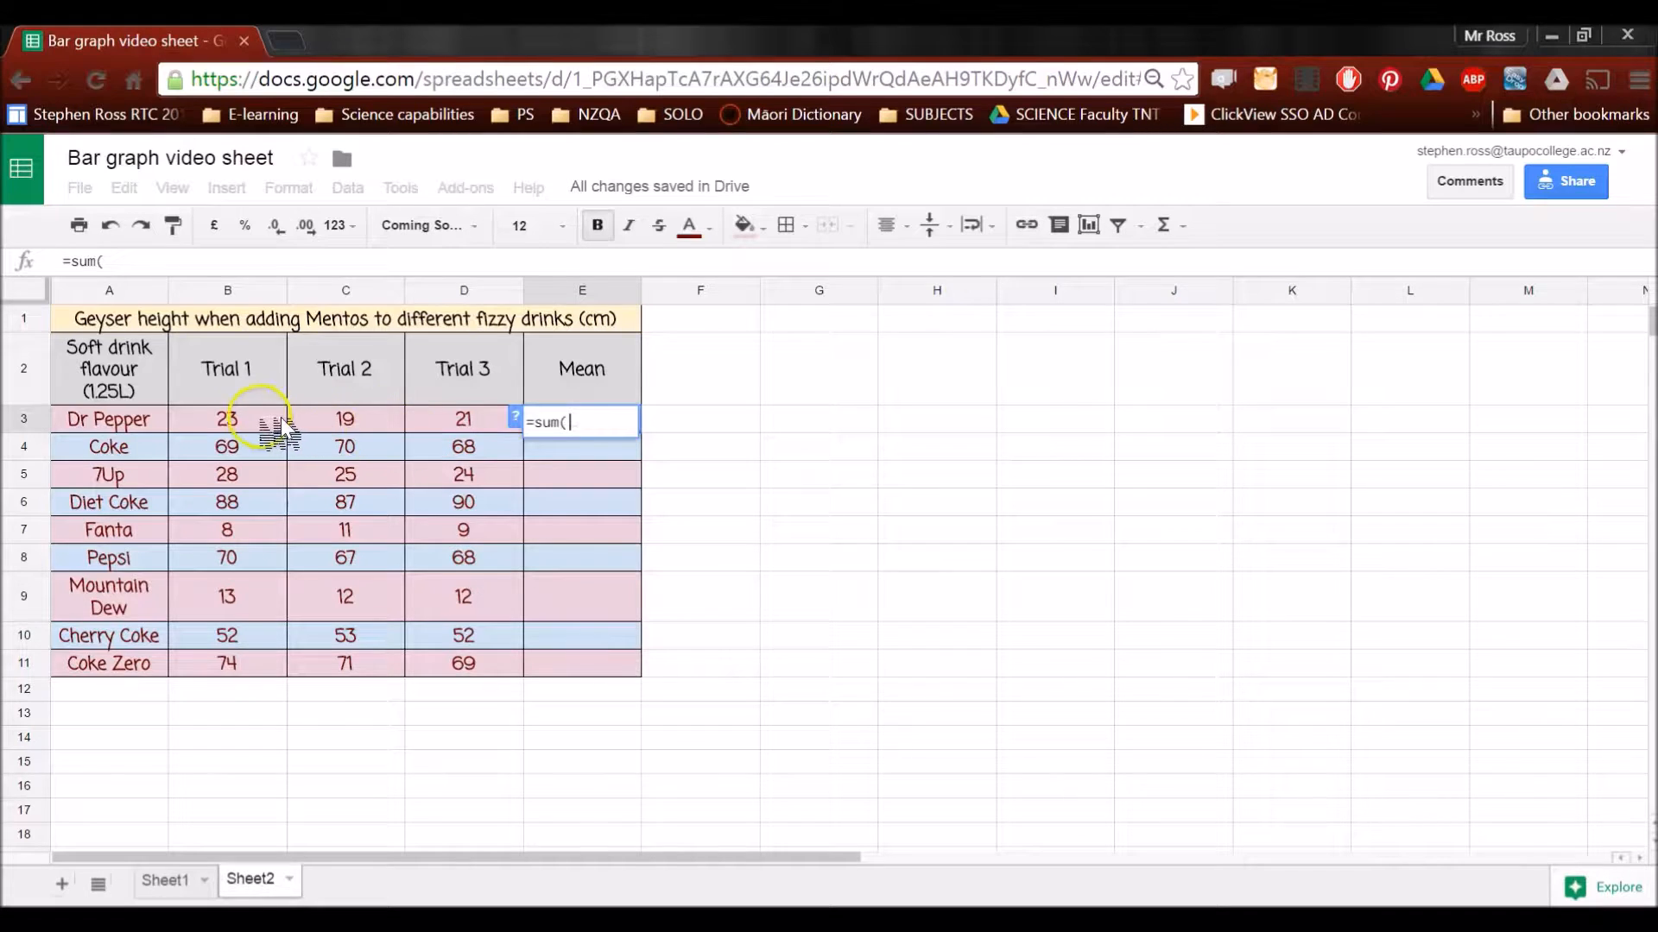
{"action": "left_click_drag", "start_coordinate": [259, 421], "coordinate": [307, 426]}
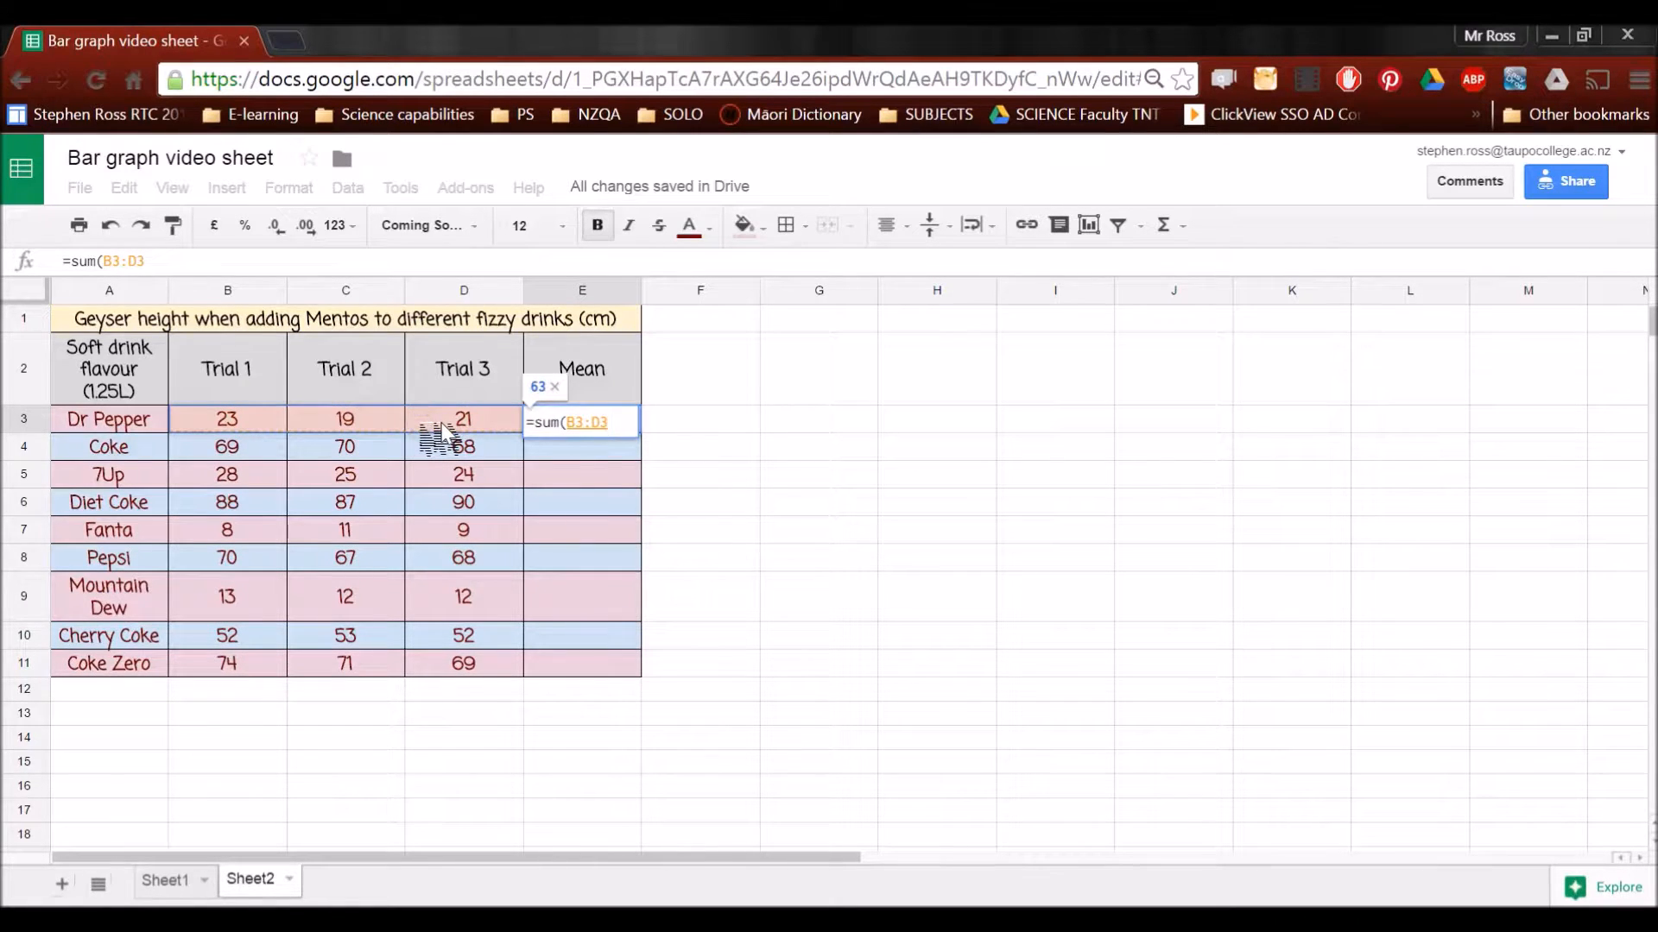
{"action": "type", "text": ")"}
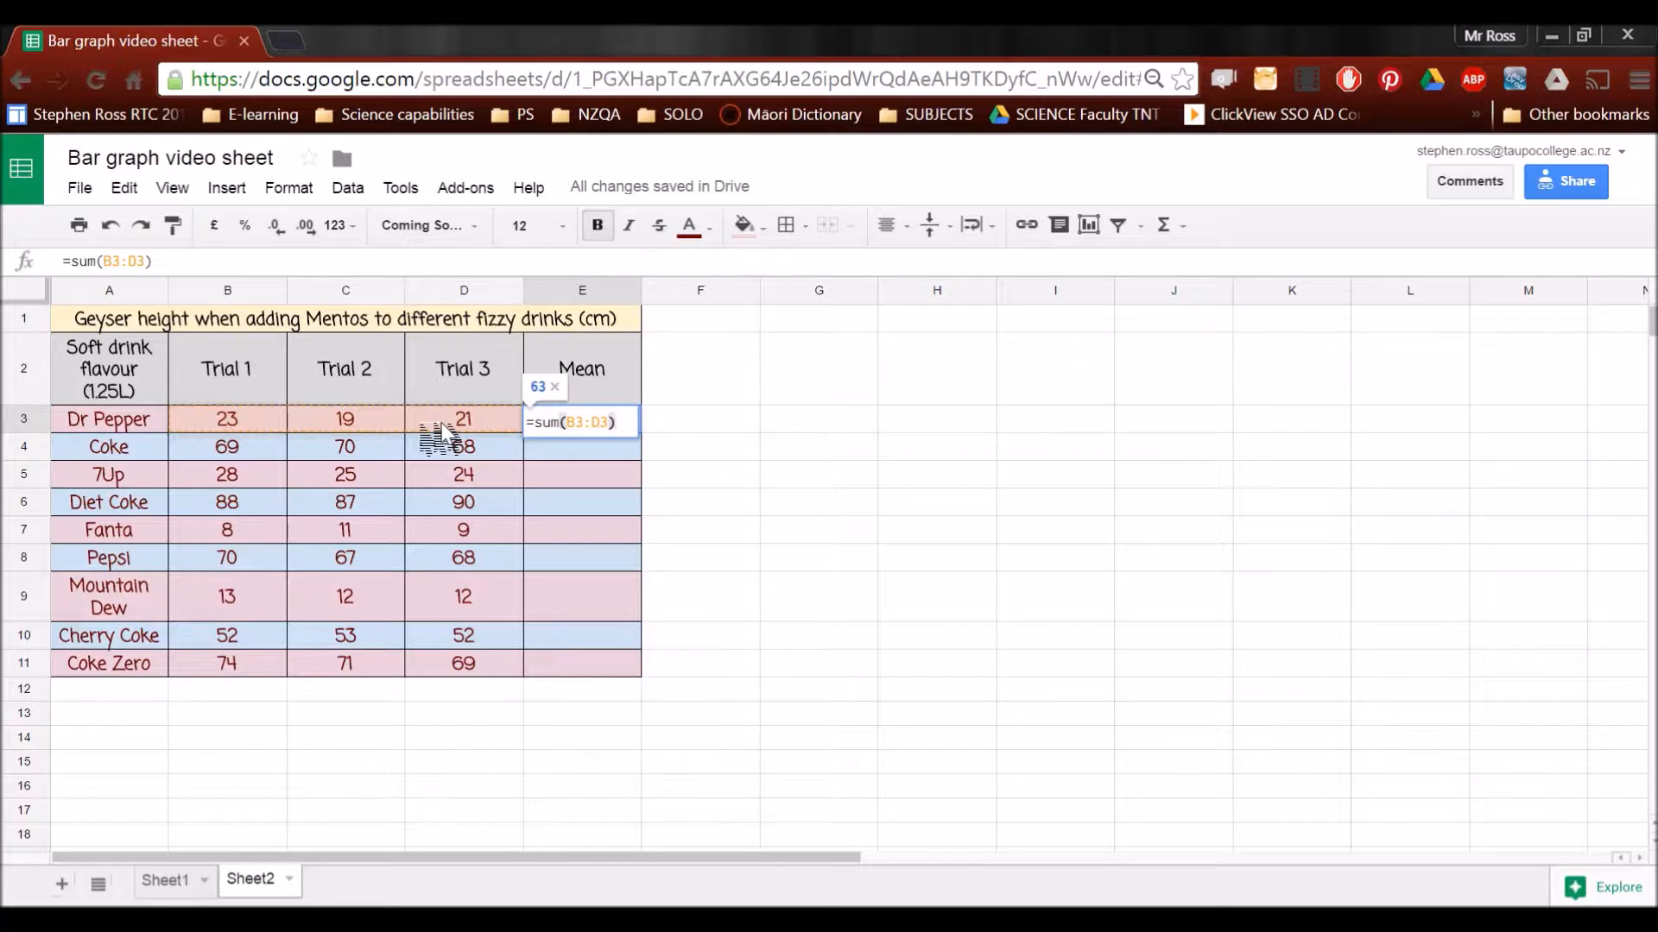
{"action": "type", "text": "/"}
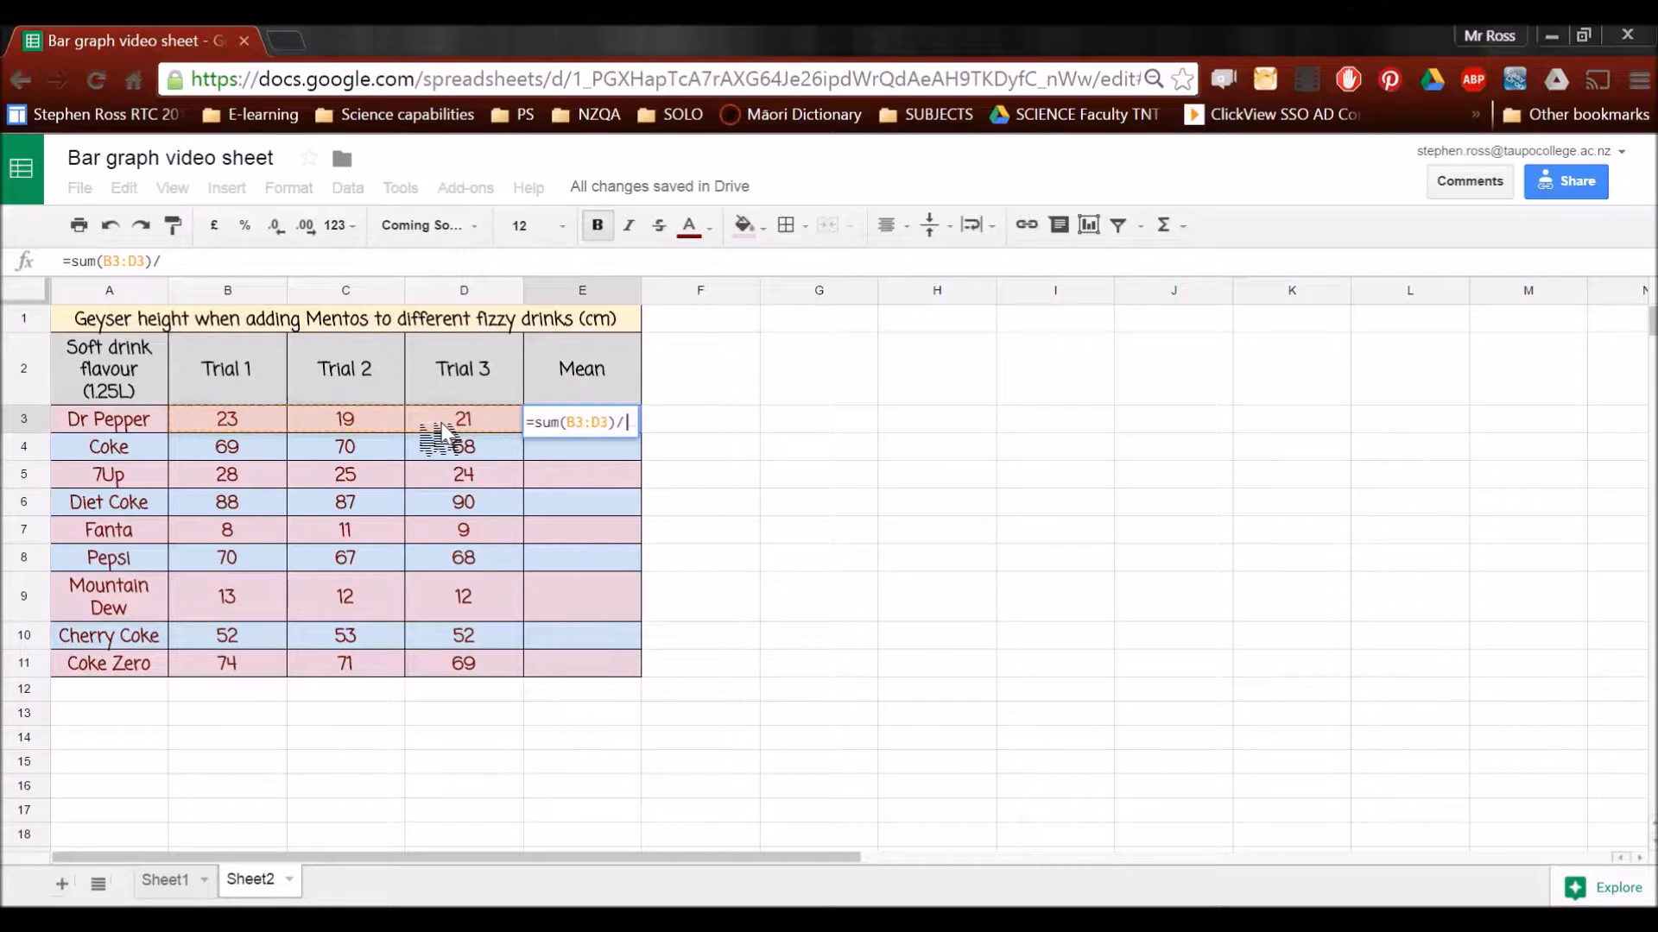
{"action": "type", "text": "3"}
{"action": "key", "text": "Return"}
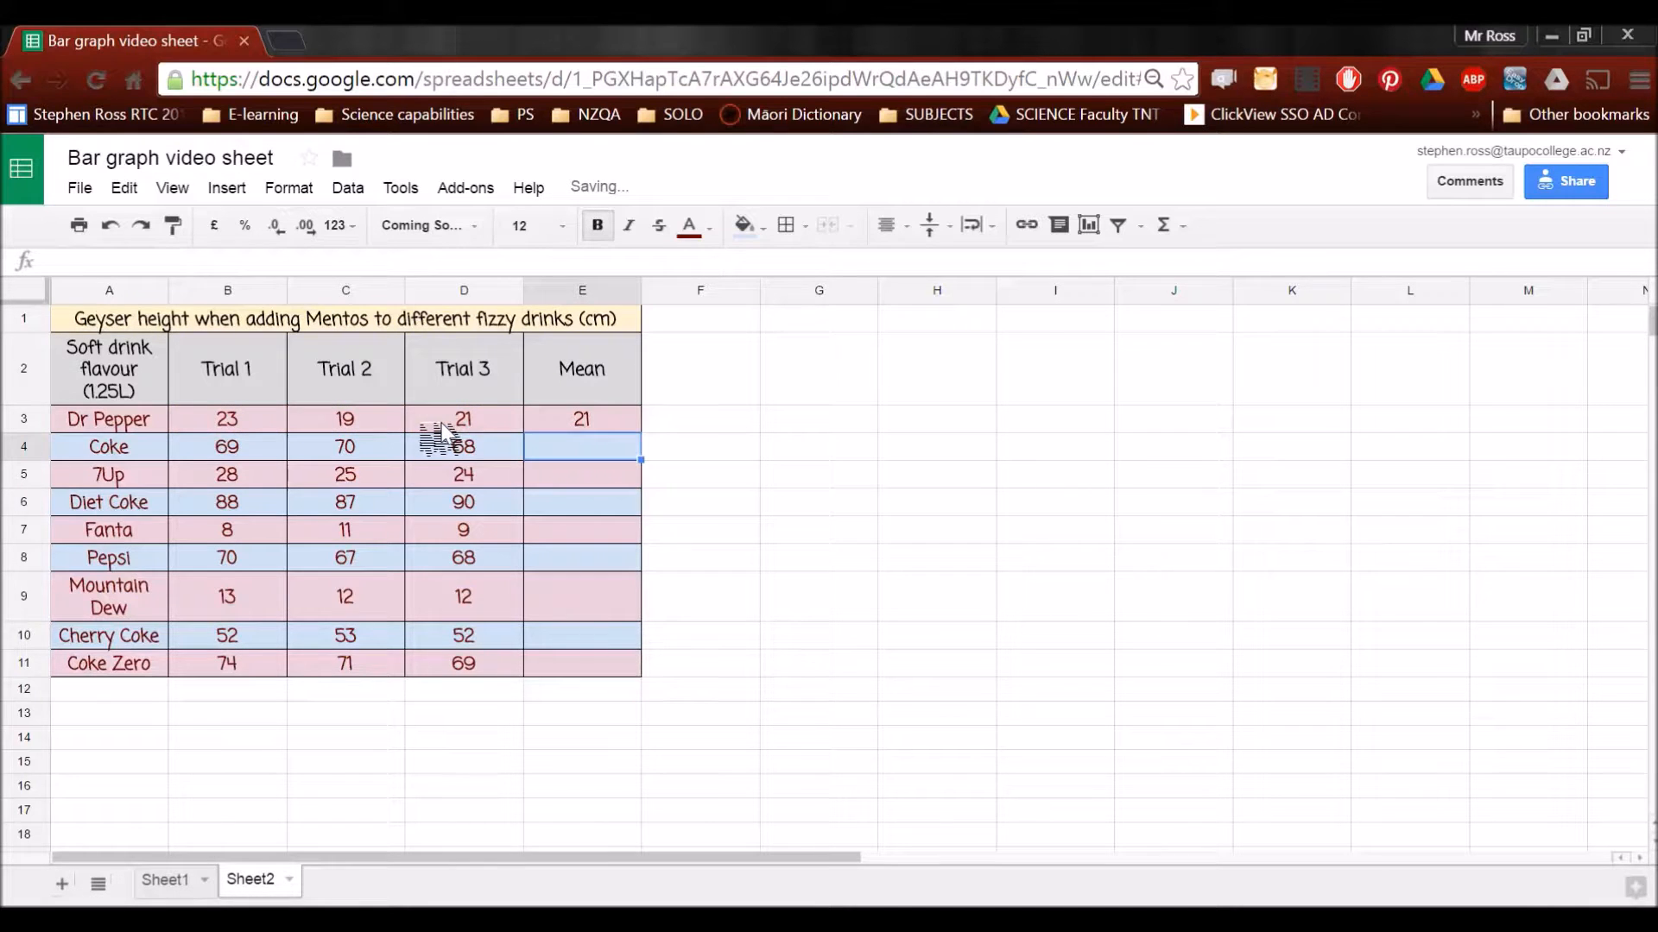
Fill the mean formula from E3 down through E11 for the remaining drinks
{"action": "left_click", "coordinate": [551, 436]}
{"action": "left_click", "coordinate": [540, 421]}
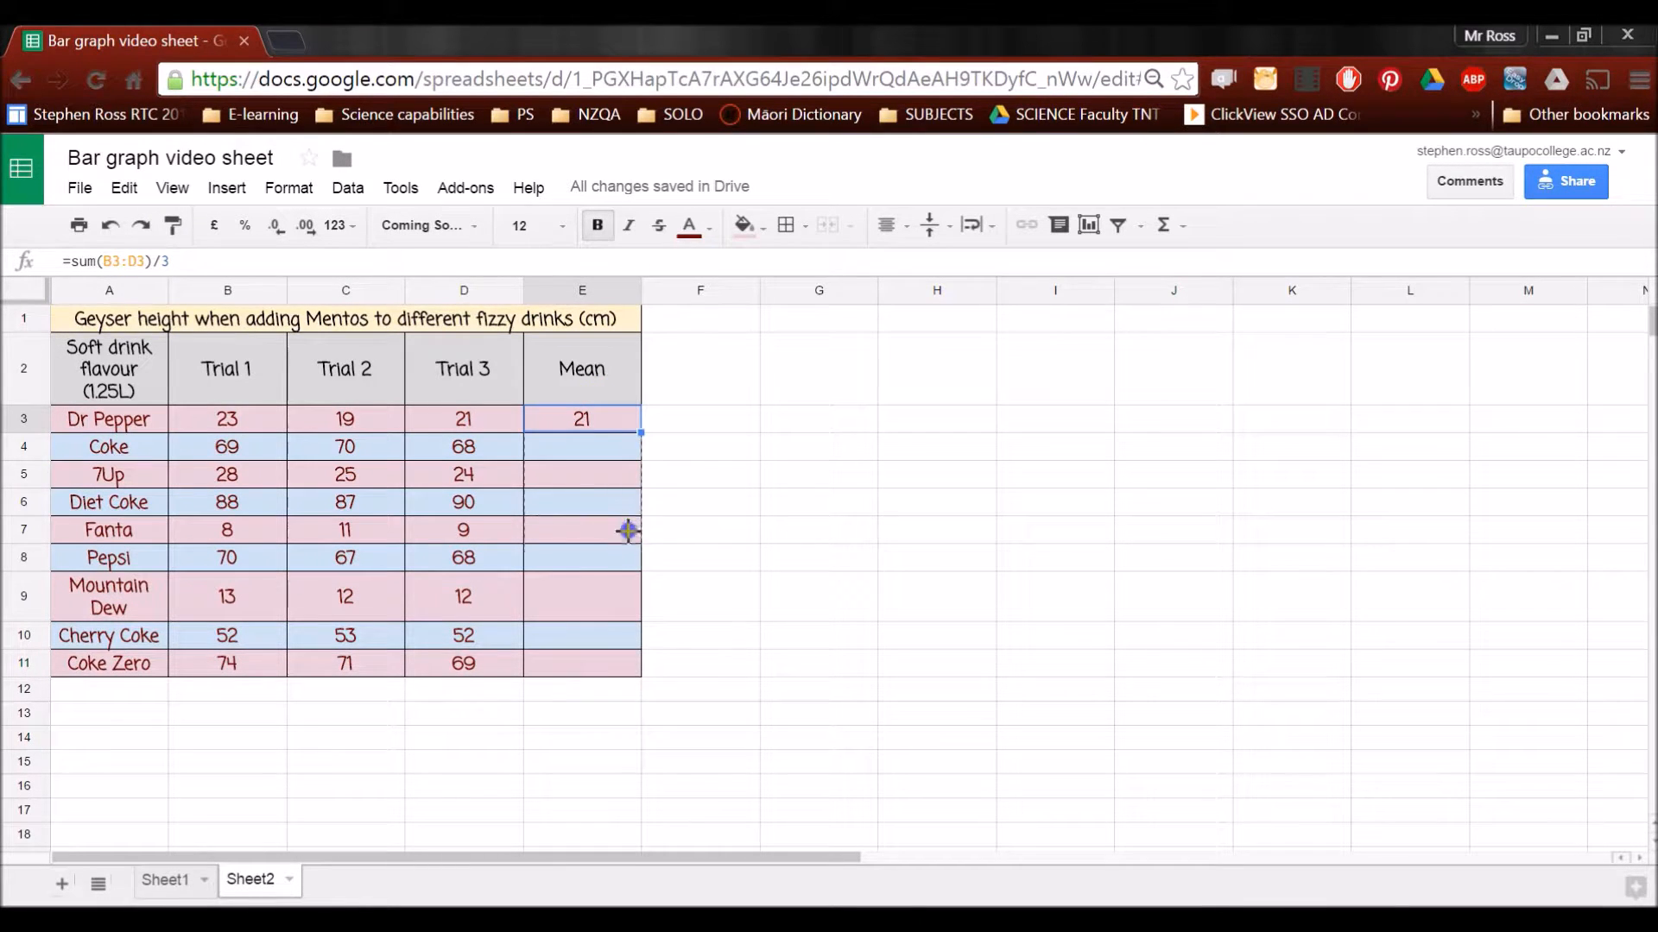
{"action": "left_click_drag", "start_coordinate": [625, 665], "coordinate": [627, 663]}
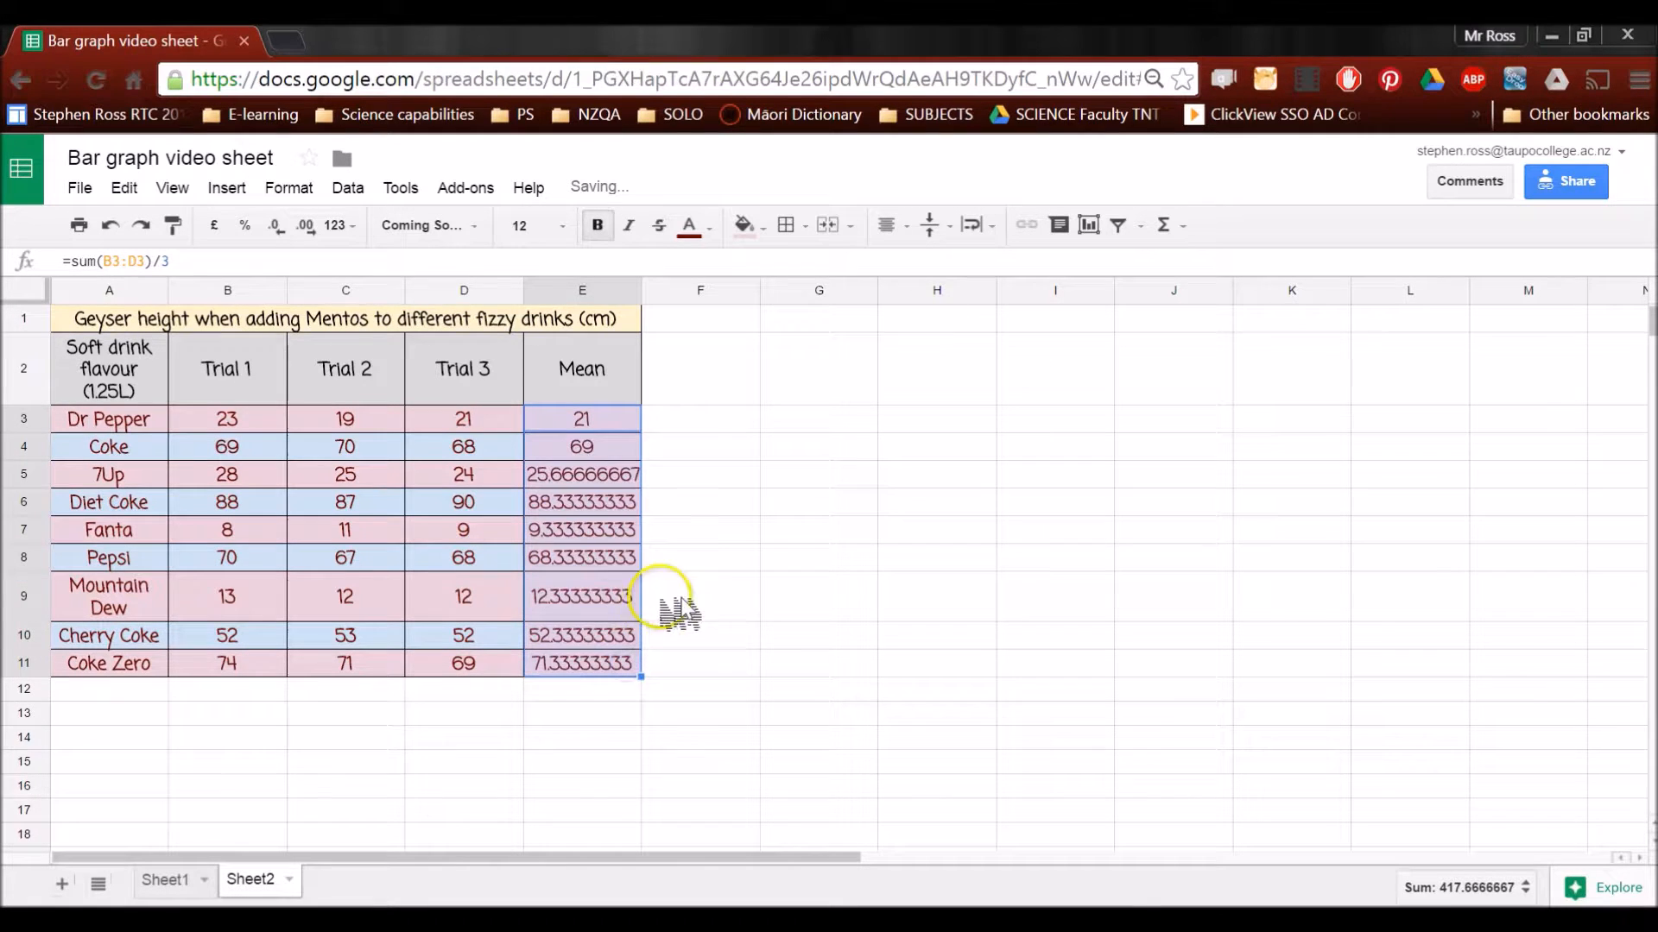
{"action": "left_click", "coordinate": [703, 609]}
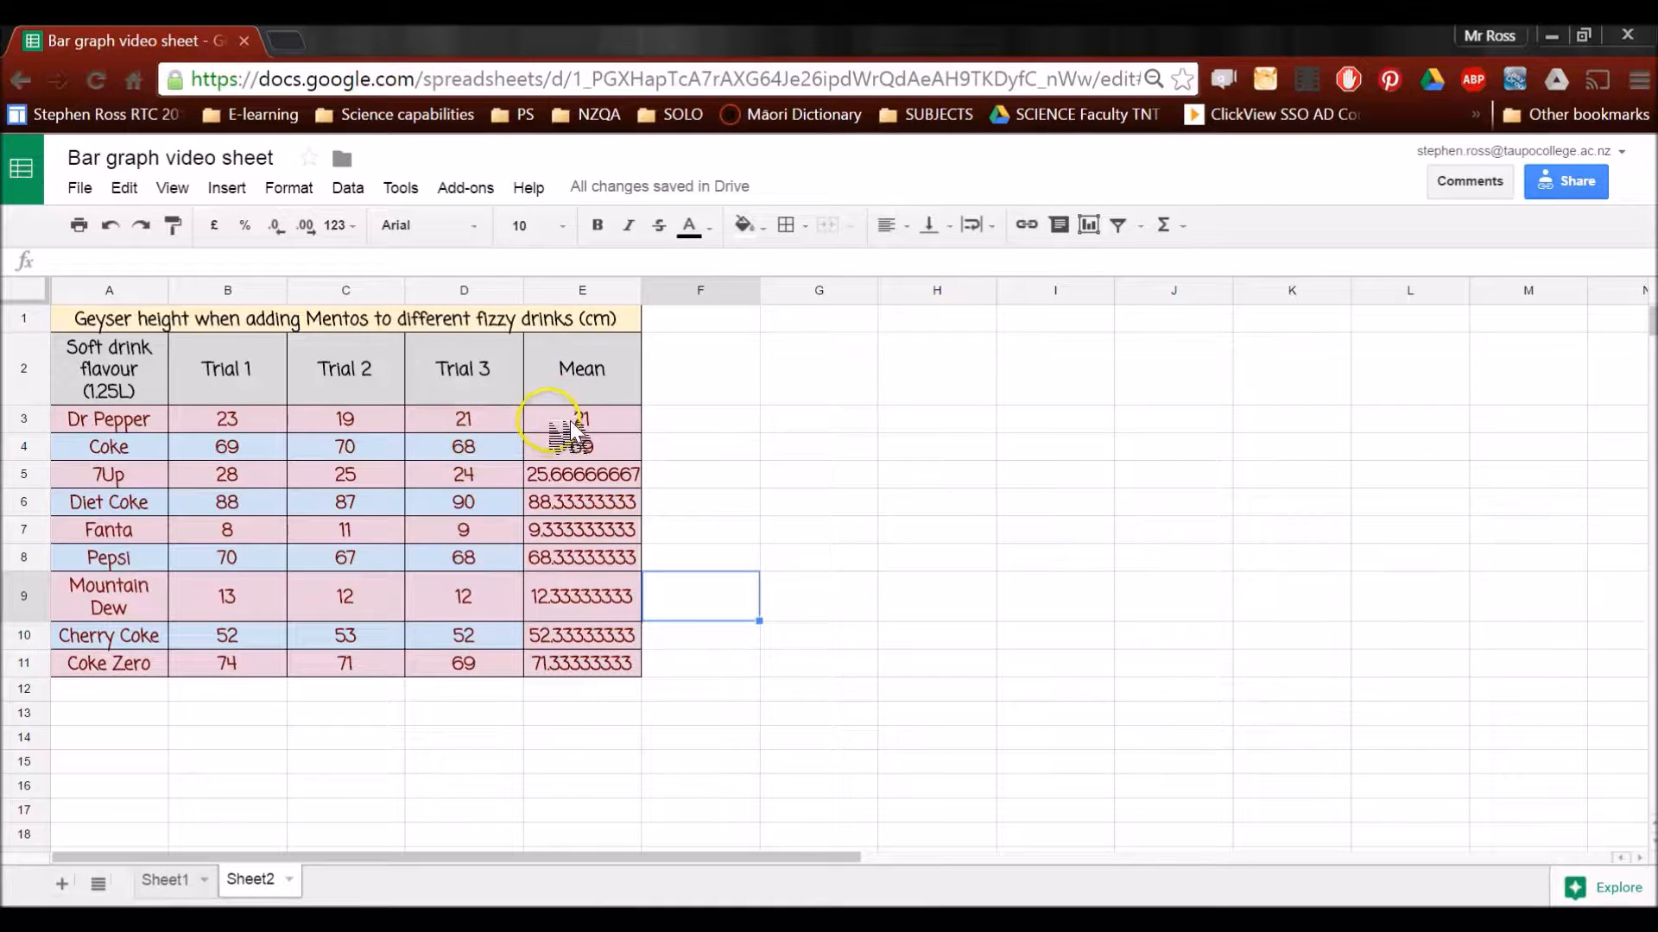
Round the displayed means in E3:E11 to whole numbers by decreasing the decimal places
{"action": "left_click_drag", "start_coordinate": [580, 421], "coordinate": [591, 669]}
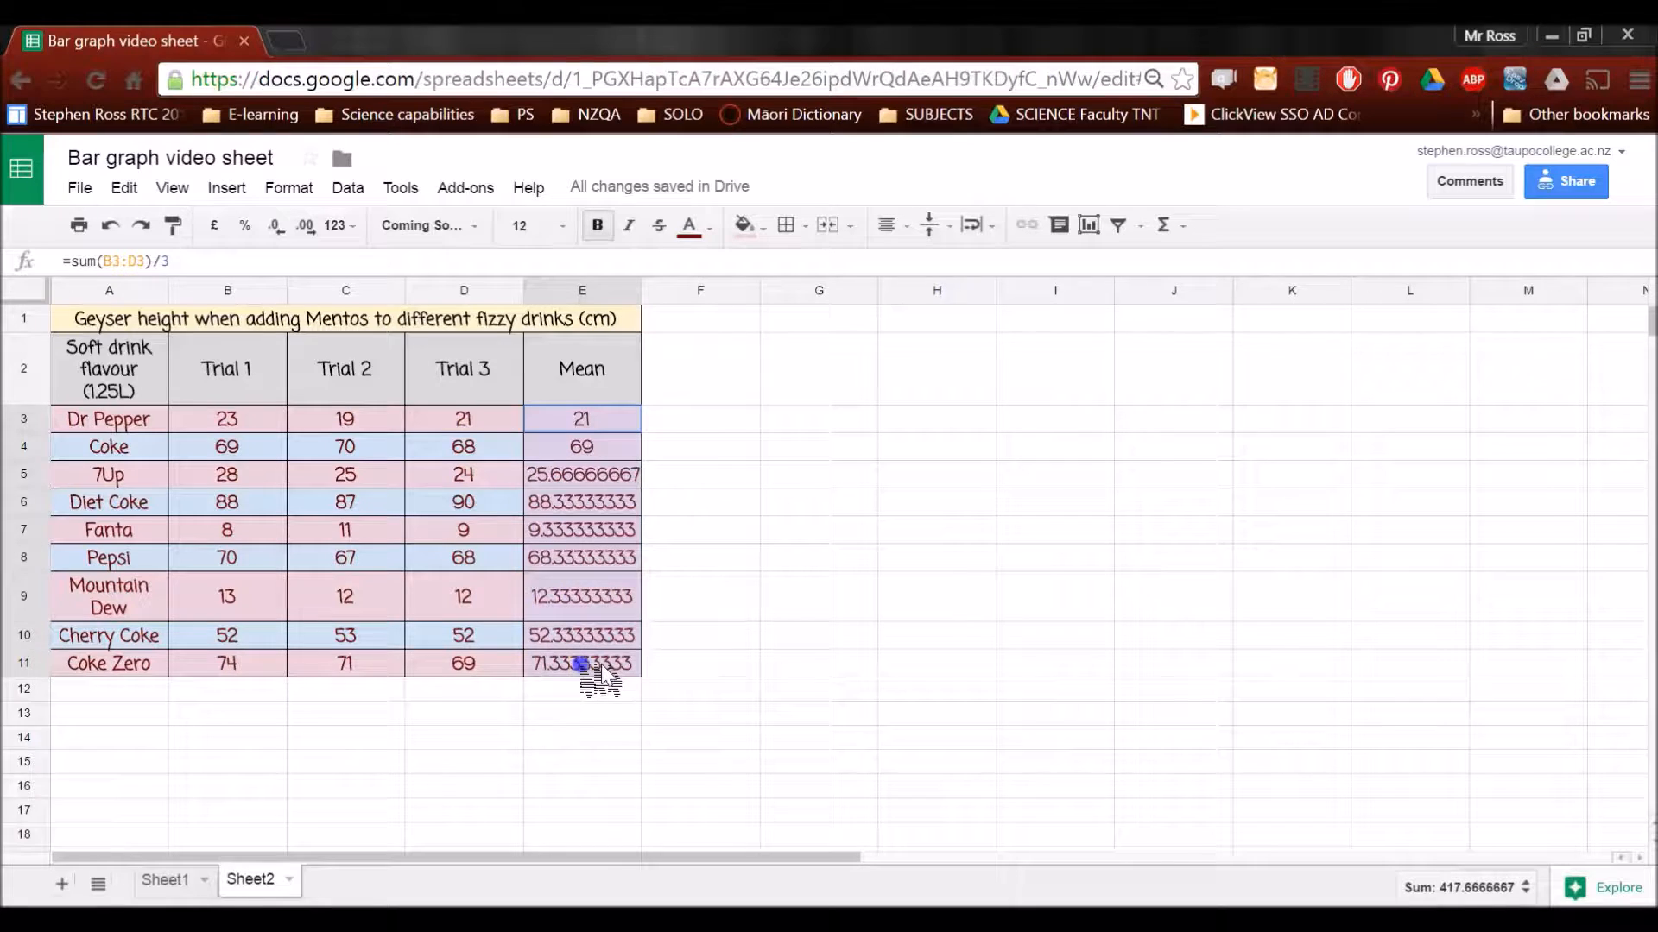
{"action": "left_click", "coordinate": [307, 225]}
{"action": "left_click", "coordinate": [307, 224]}
{"action": "left_click", "coordinate": [307, 224]}
{"action": "left_click", "coordinate": [307, 224]}
{"action": "left_click", "coordinate": [285, 225]}
{"action": "left_click", "coordinate": [285, 224]}
{"action": "left_click", "coordinate": [285, 224]}
{"action": "left_click", "coordinate": [285, 224]}
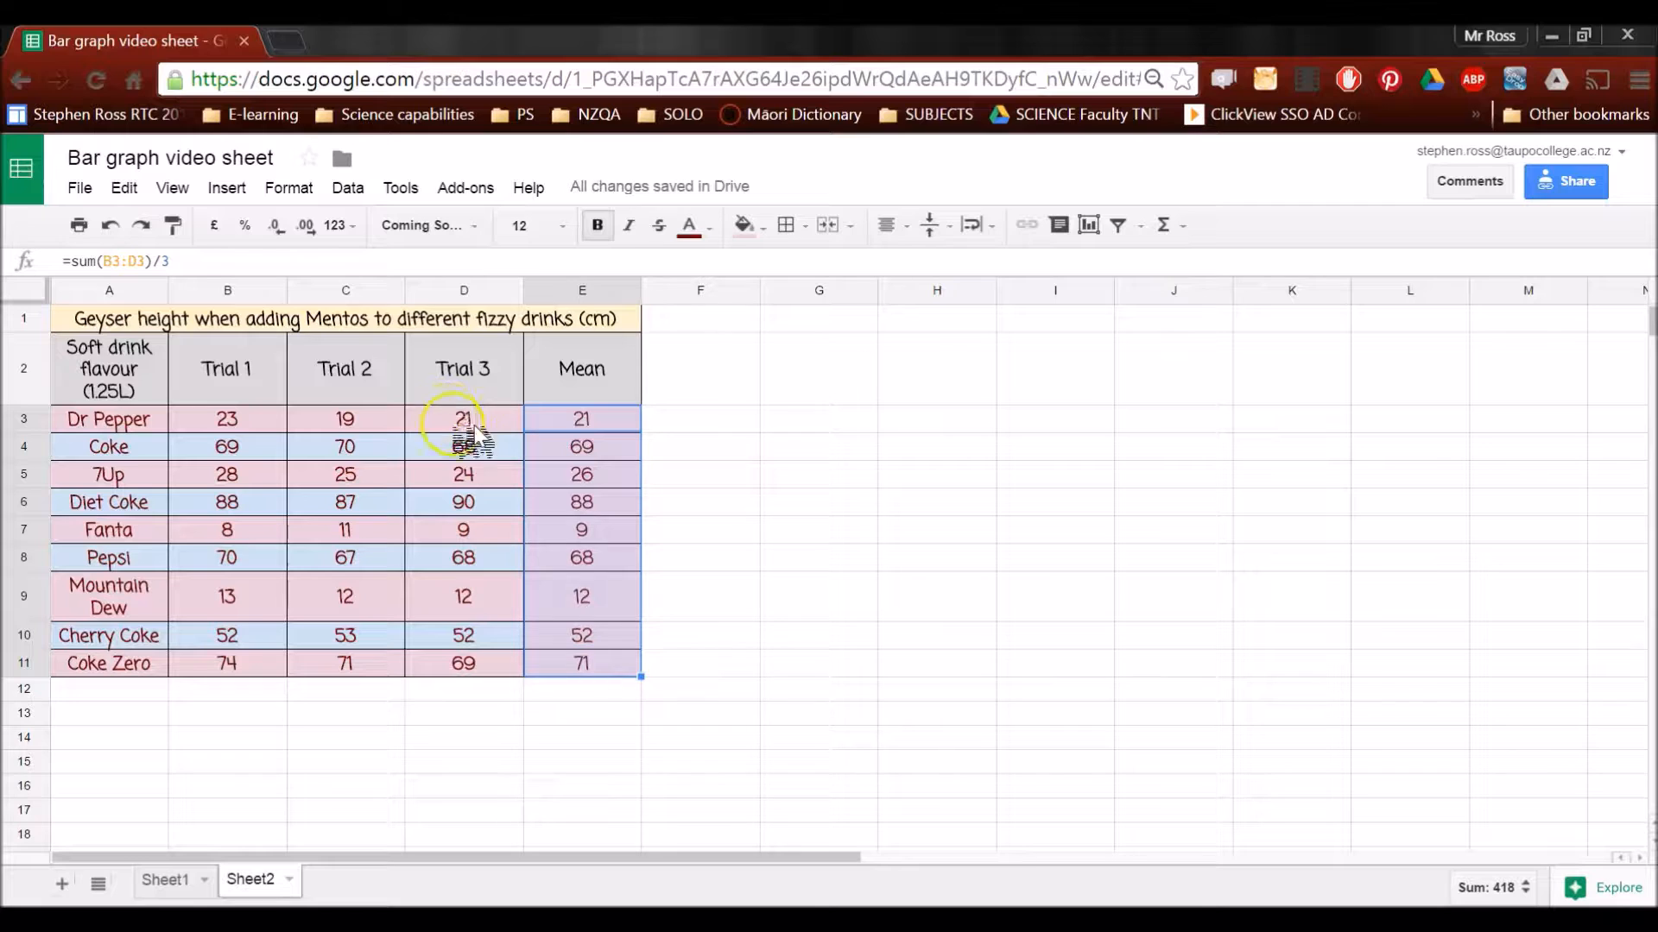
{"action": "left_click", "coordinate": [725, 425]}
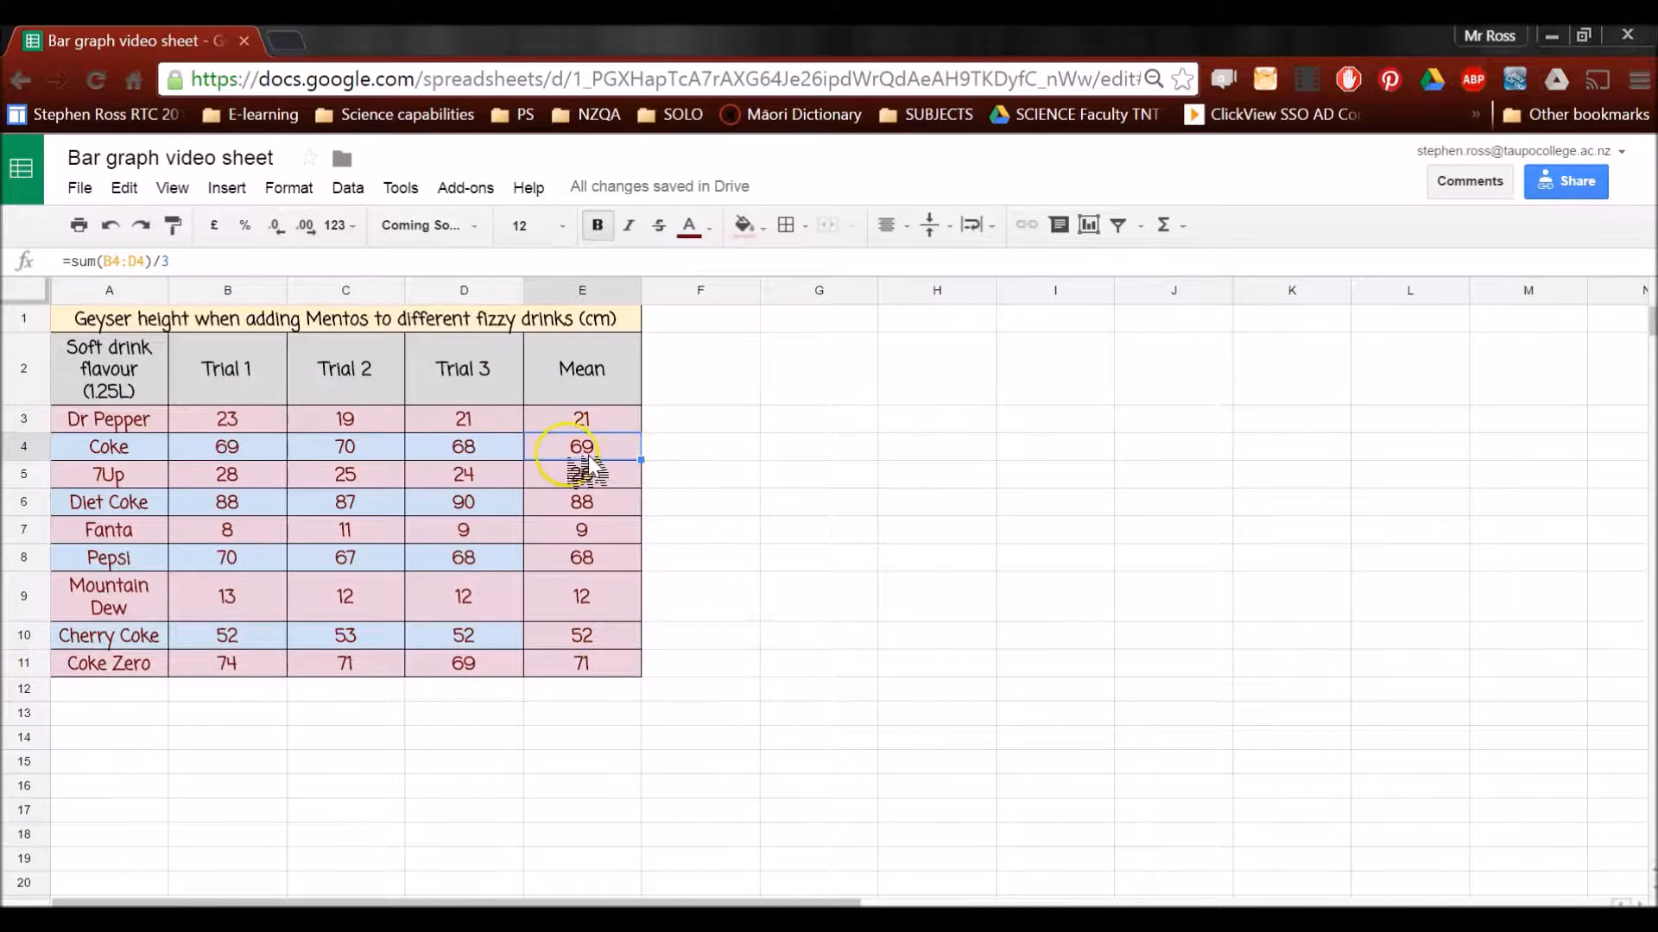
Fill mean cells E4, E6, E8 and E10 with light blue to match their rows
{"action": "left_click", "coordinate": [760, 227]}
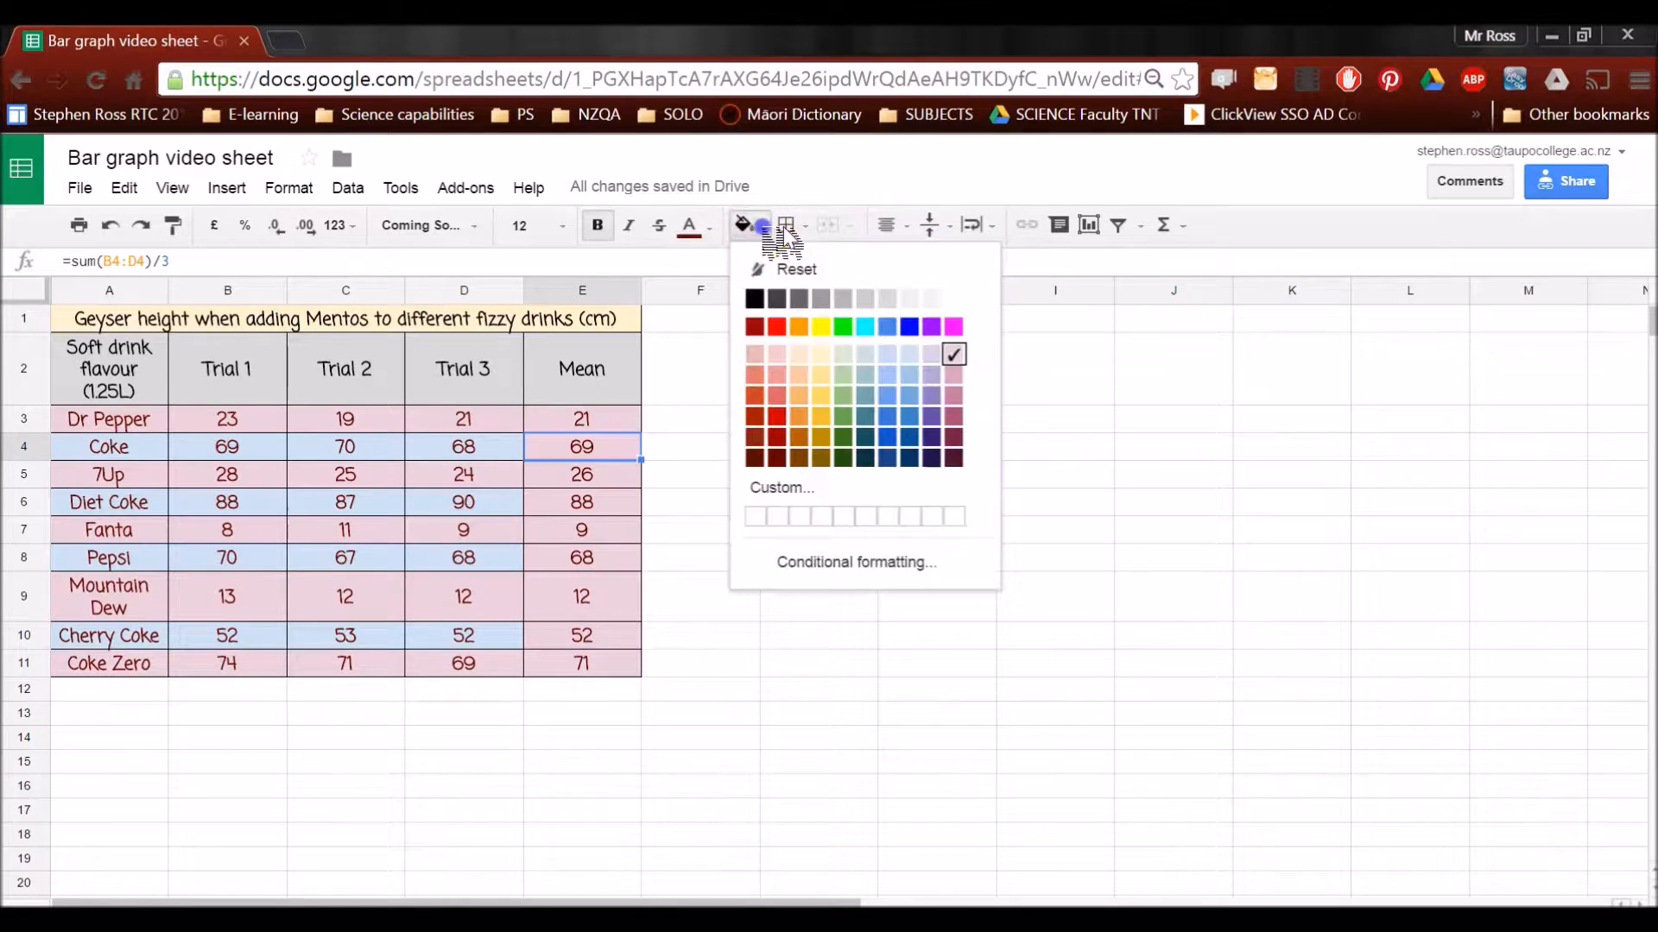
{"action": "left_click", "coordinate": [911, 354]}
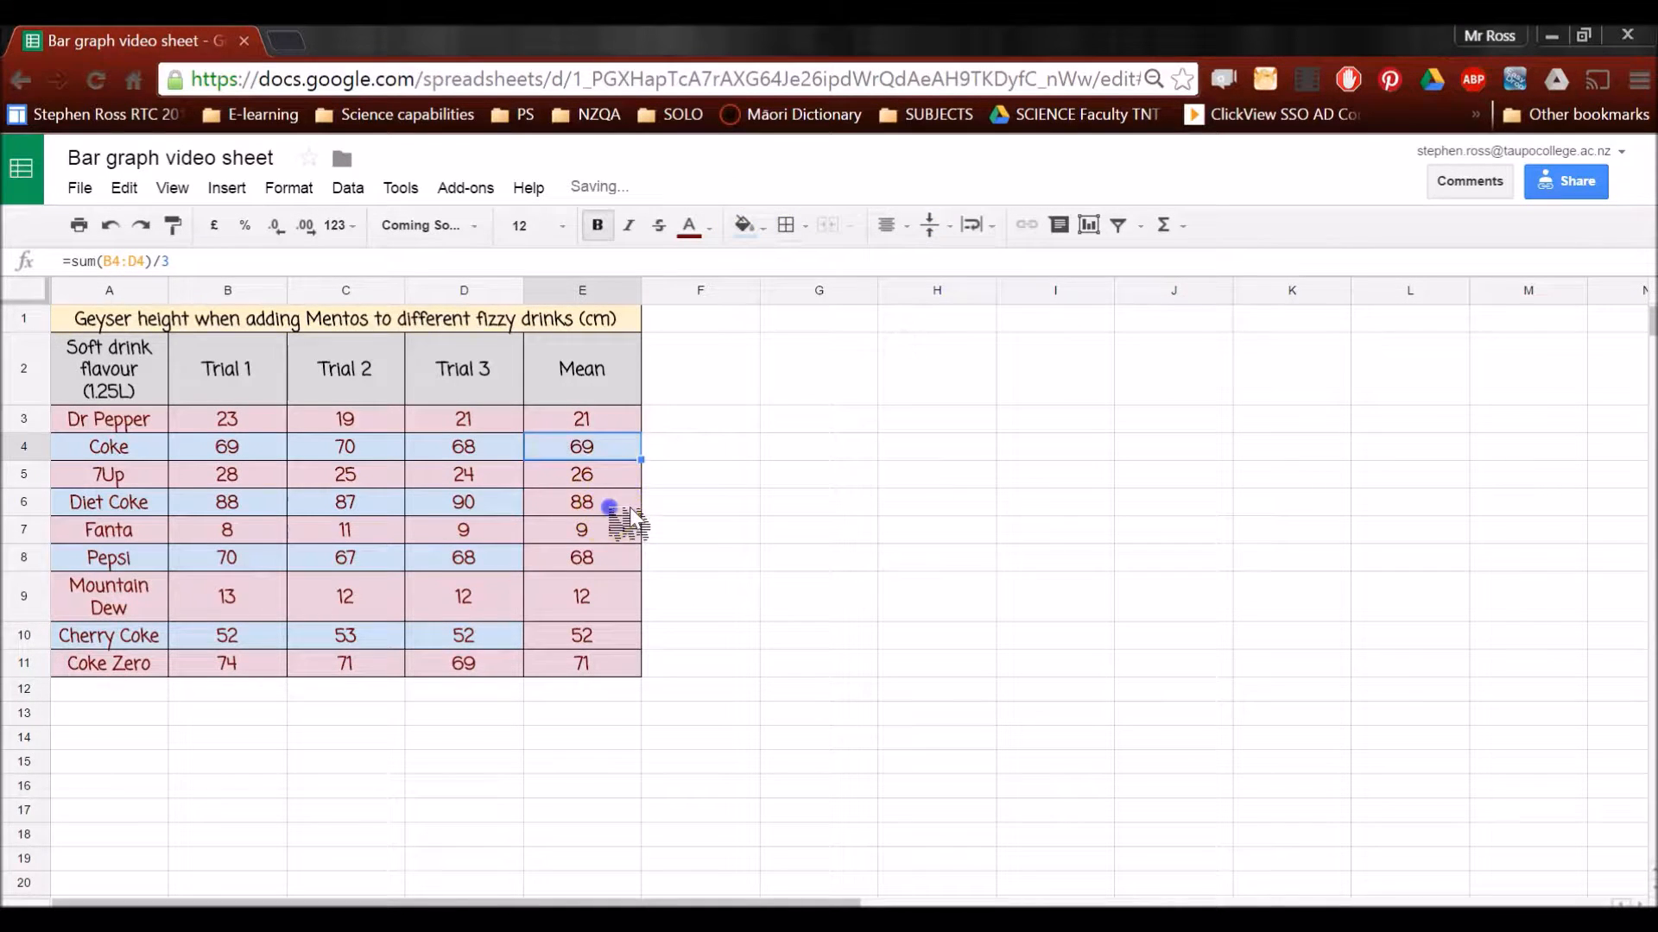
{"action": "left_click", "coordinate": [629, 508]}
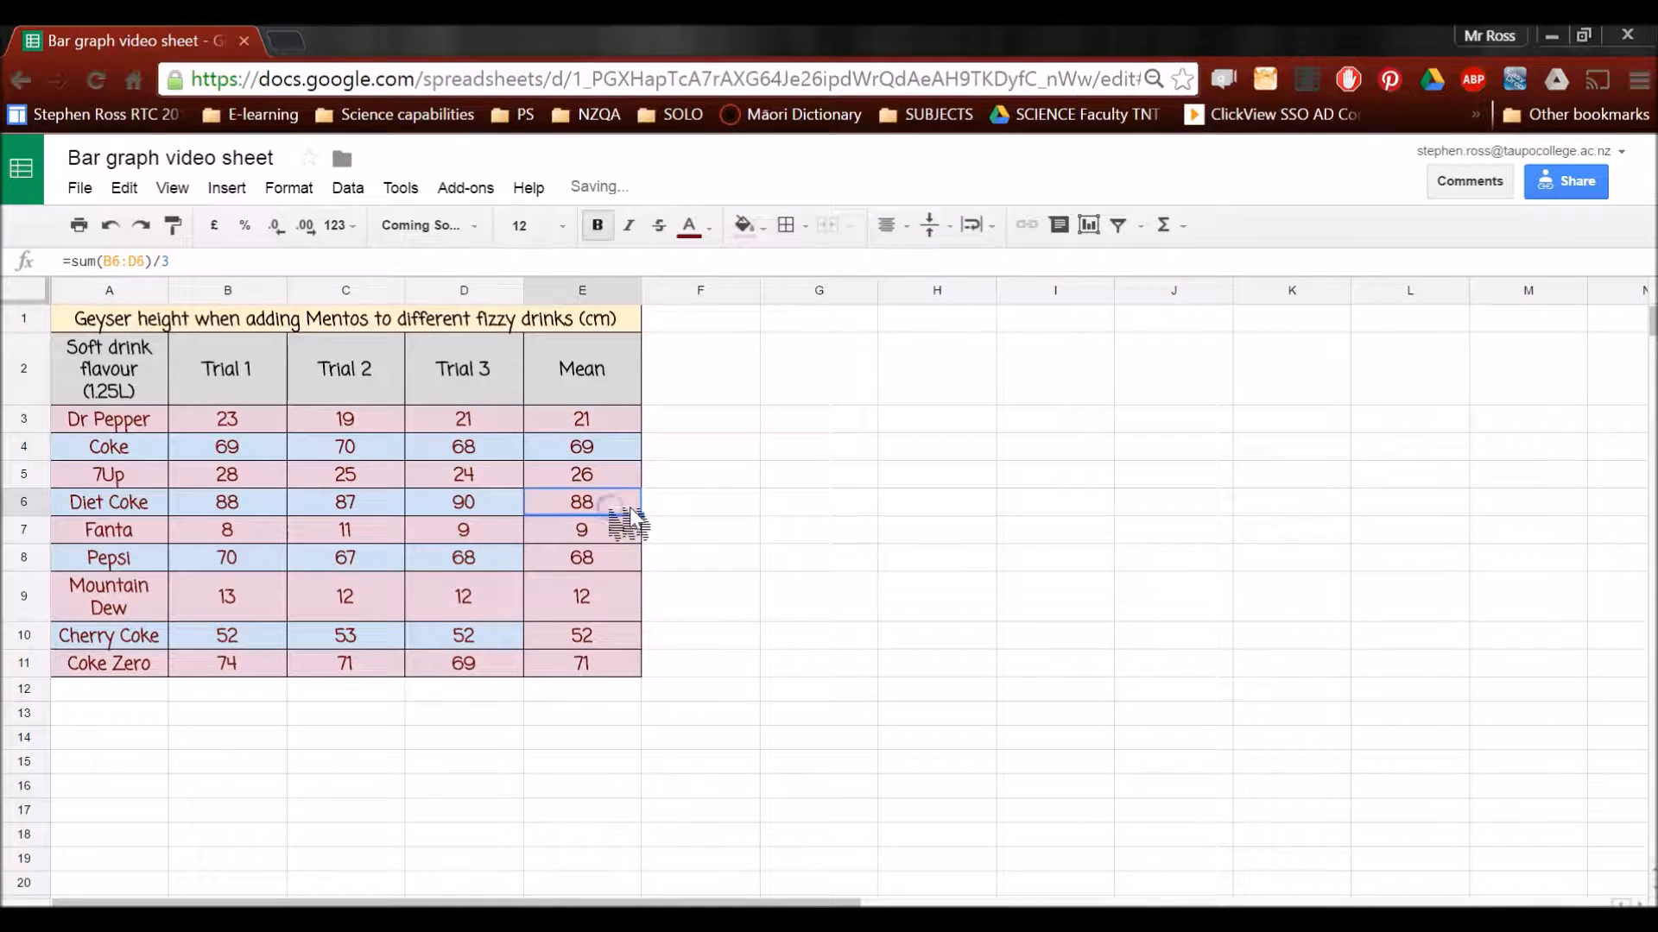
{"action": "left_click", "coordinate": [627, 557]}
{"action": "left_click", "coordinate": [629, 639]}
{"action": "left_click", "coordinate": [708, 618]}
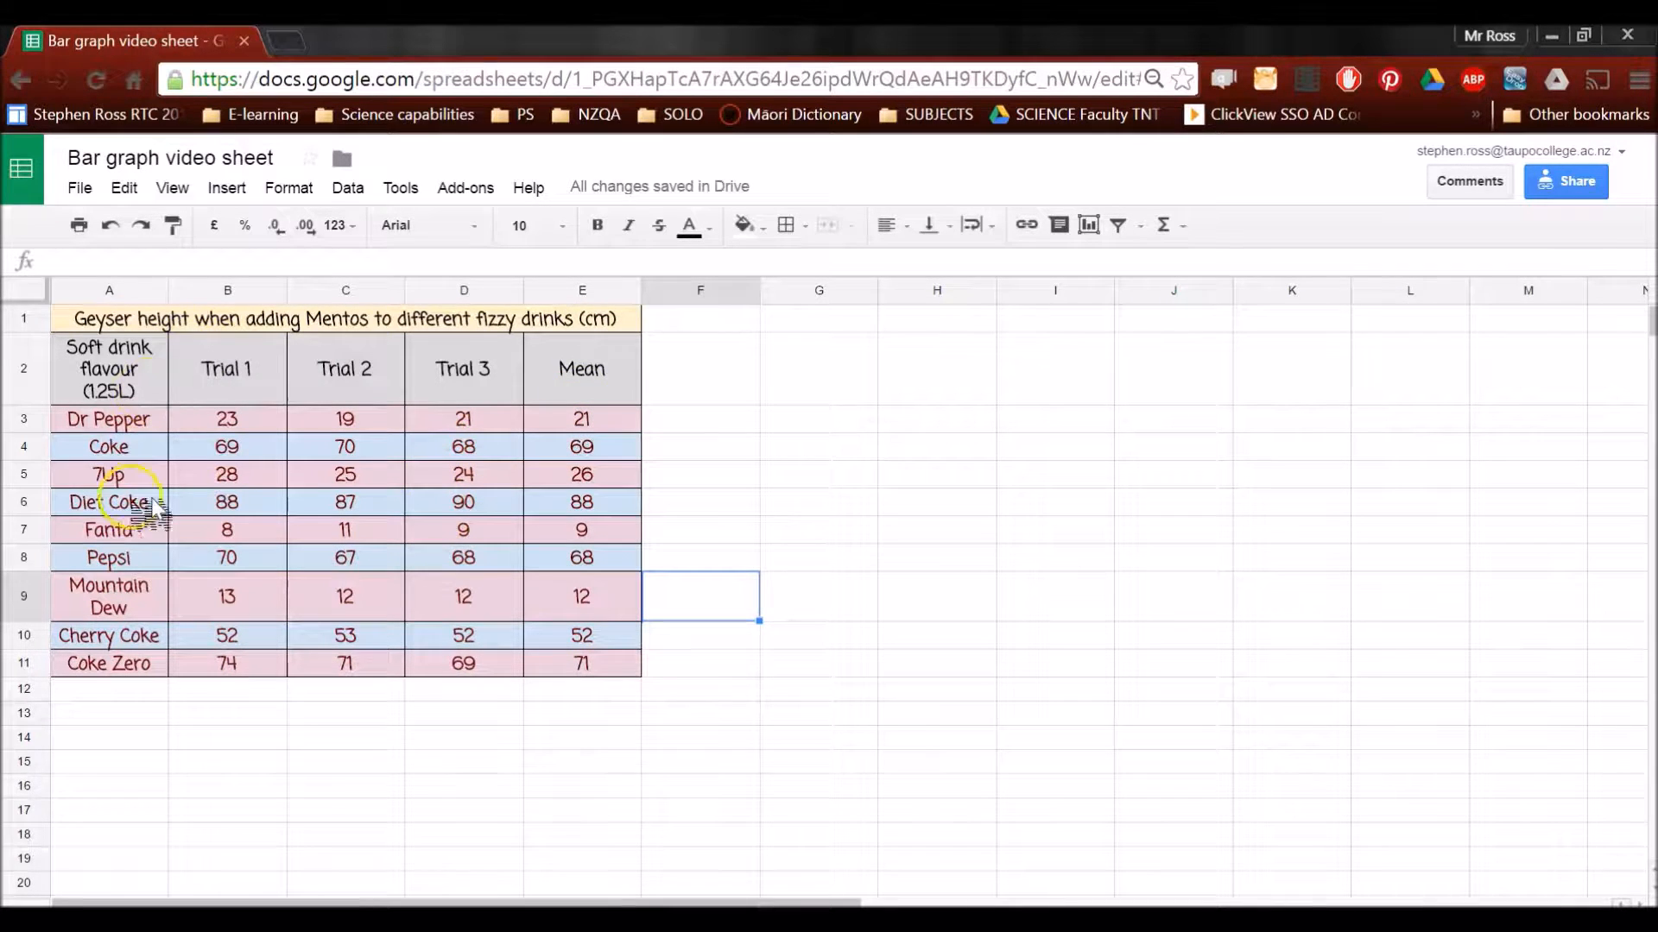
Start a new chart from the drink names in A3:A11 and the means in E3:E11
{"action": "left_click", "coordinate": [248, 815]}
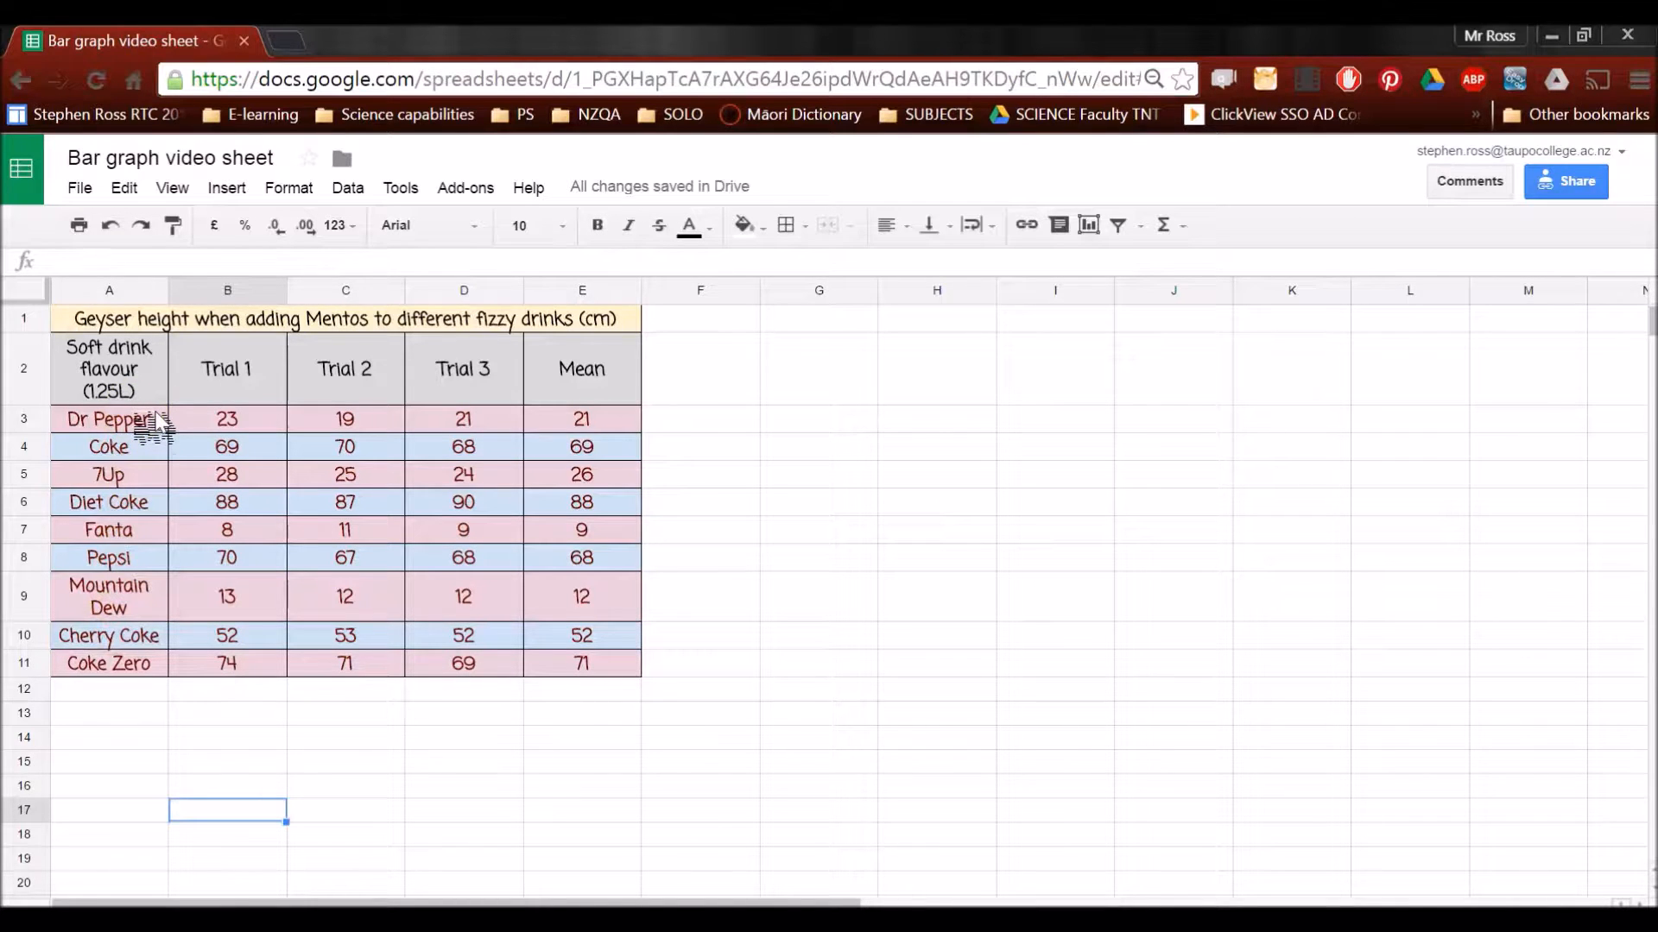
{"action": "left_click", "coordinate": [139, 417]}
{"action": "left_click_drag", "start_coordinate": [154, 415], "coordinate": [160, 669]}
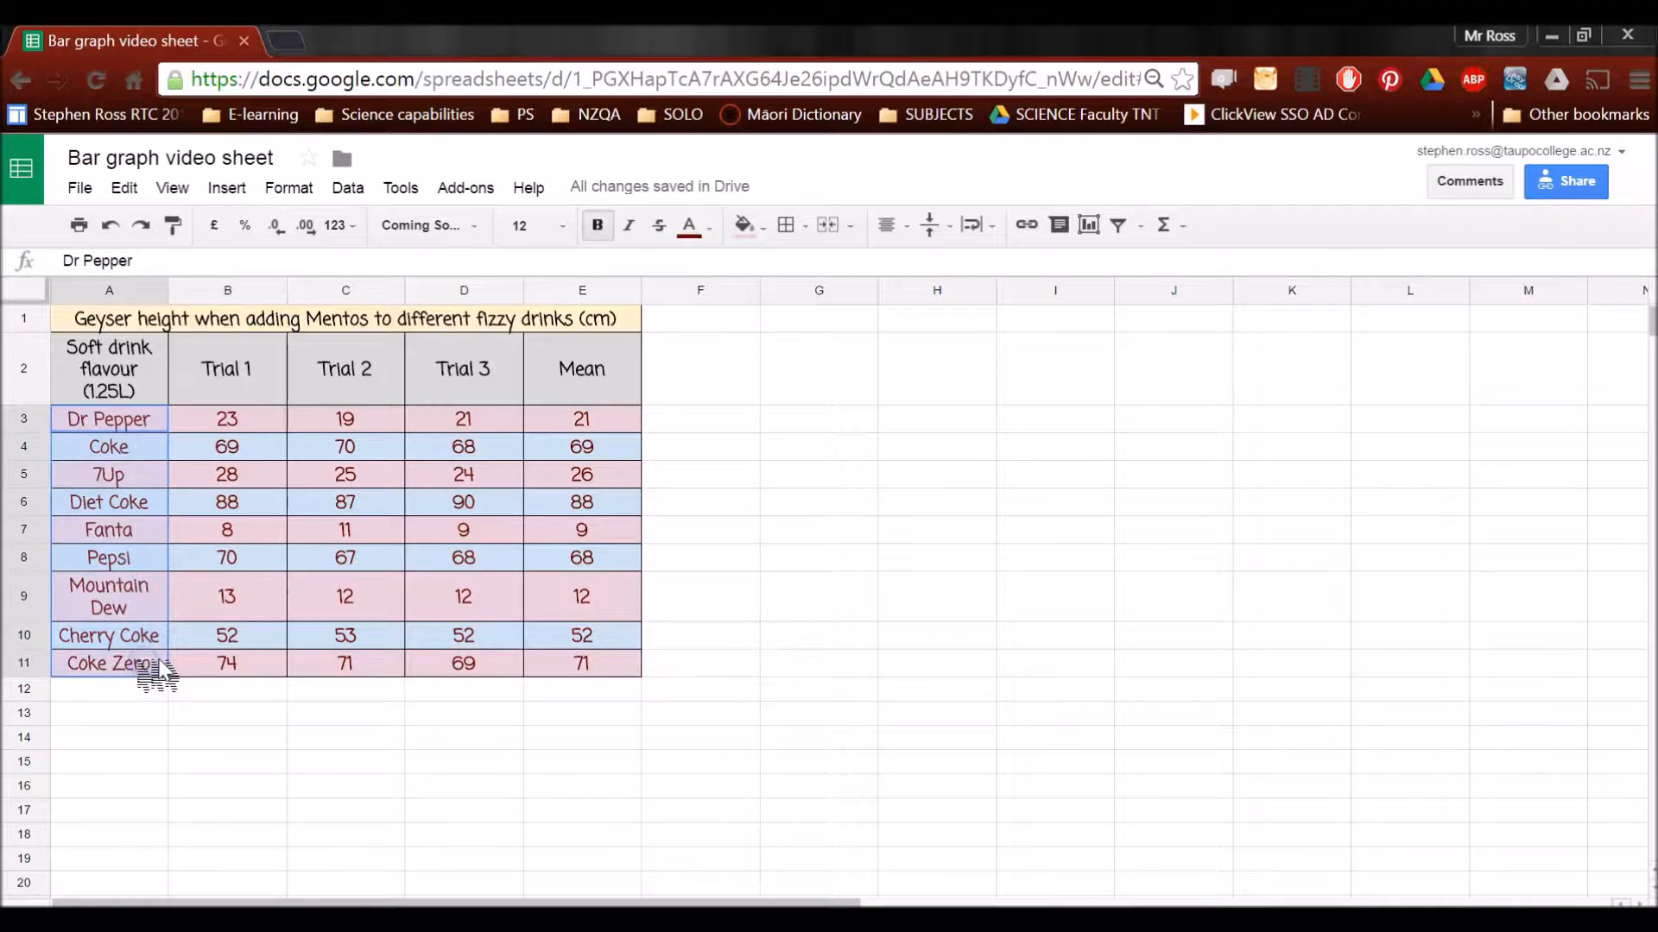
{"action": "left_click", "coordinate": [585, 423]}
{"action": "left_click_drag", "start_coordinate": [580, 445], "coordinate": [620, 660]}
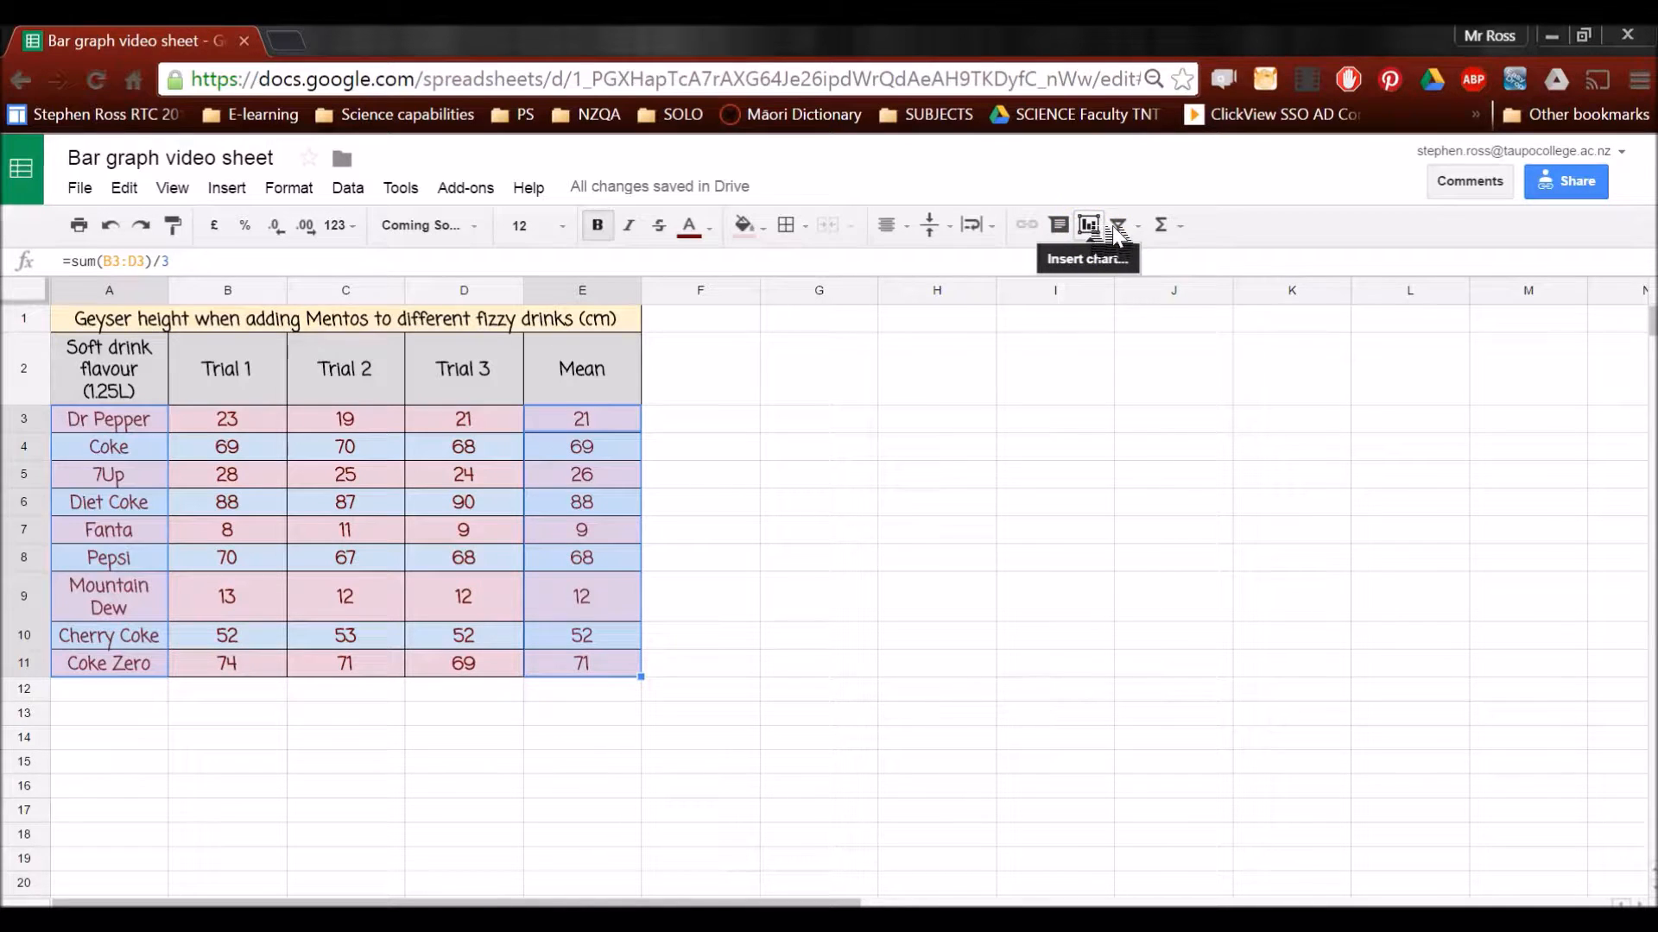
{"action": "left_click", "coordinate": [227, 188]}
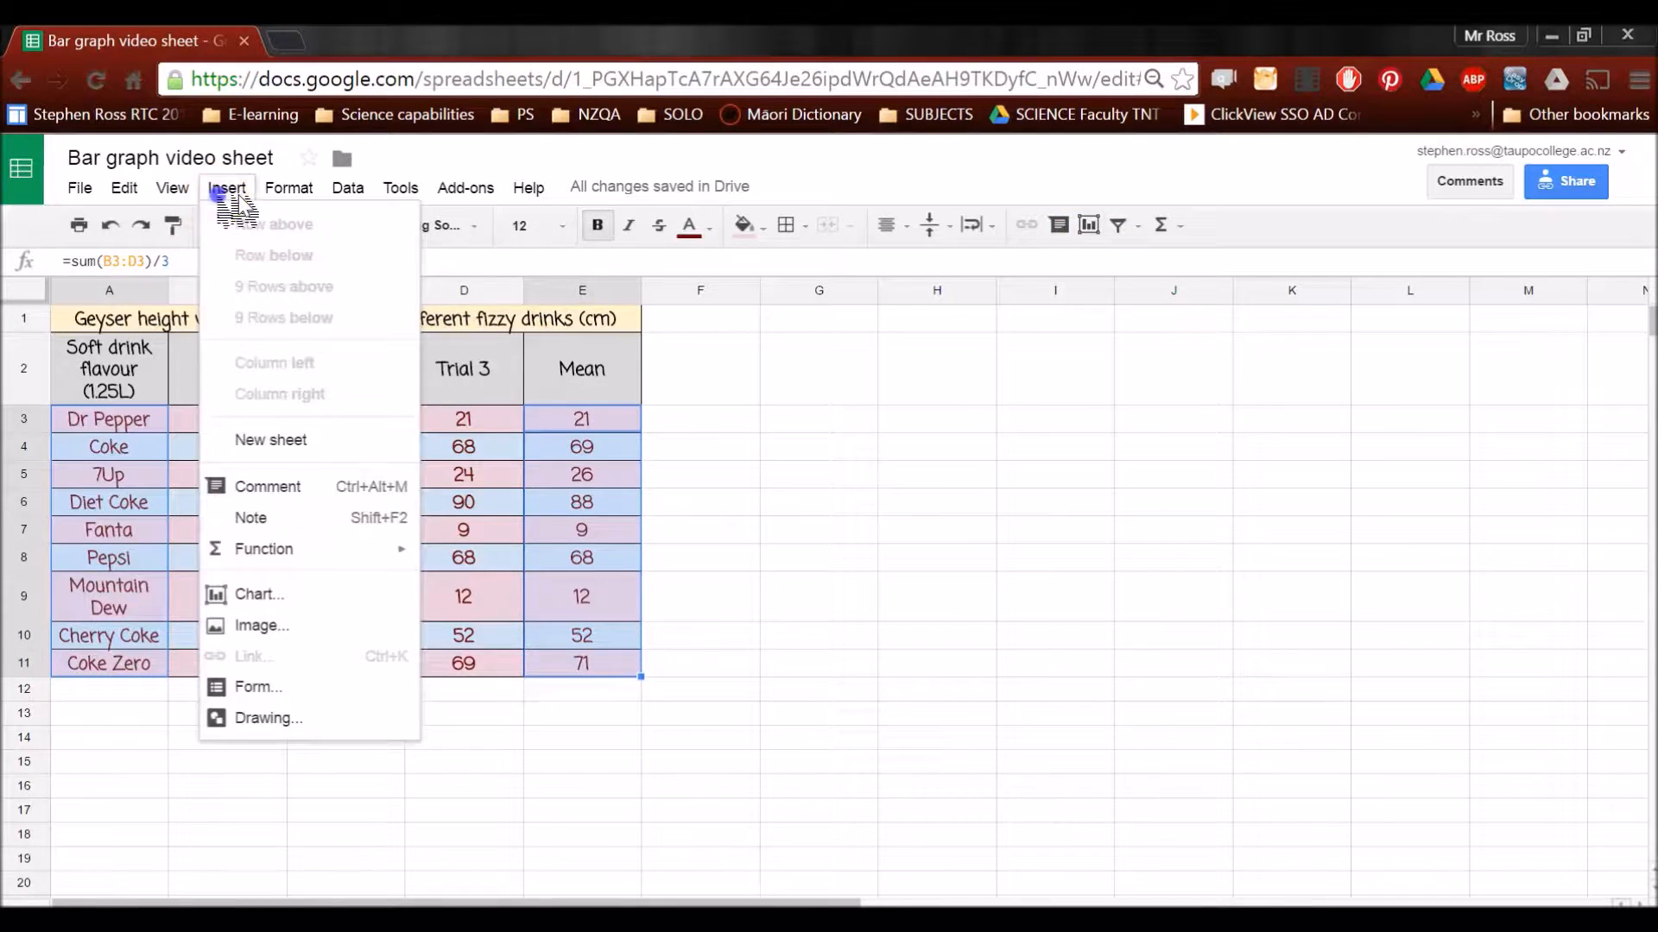
{"action": "left_click", "coordinate": [275, 596]}
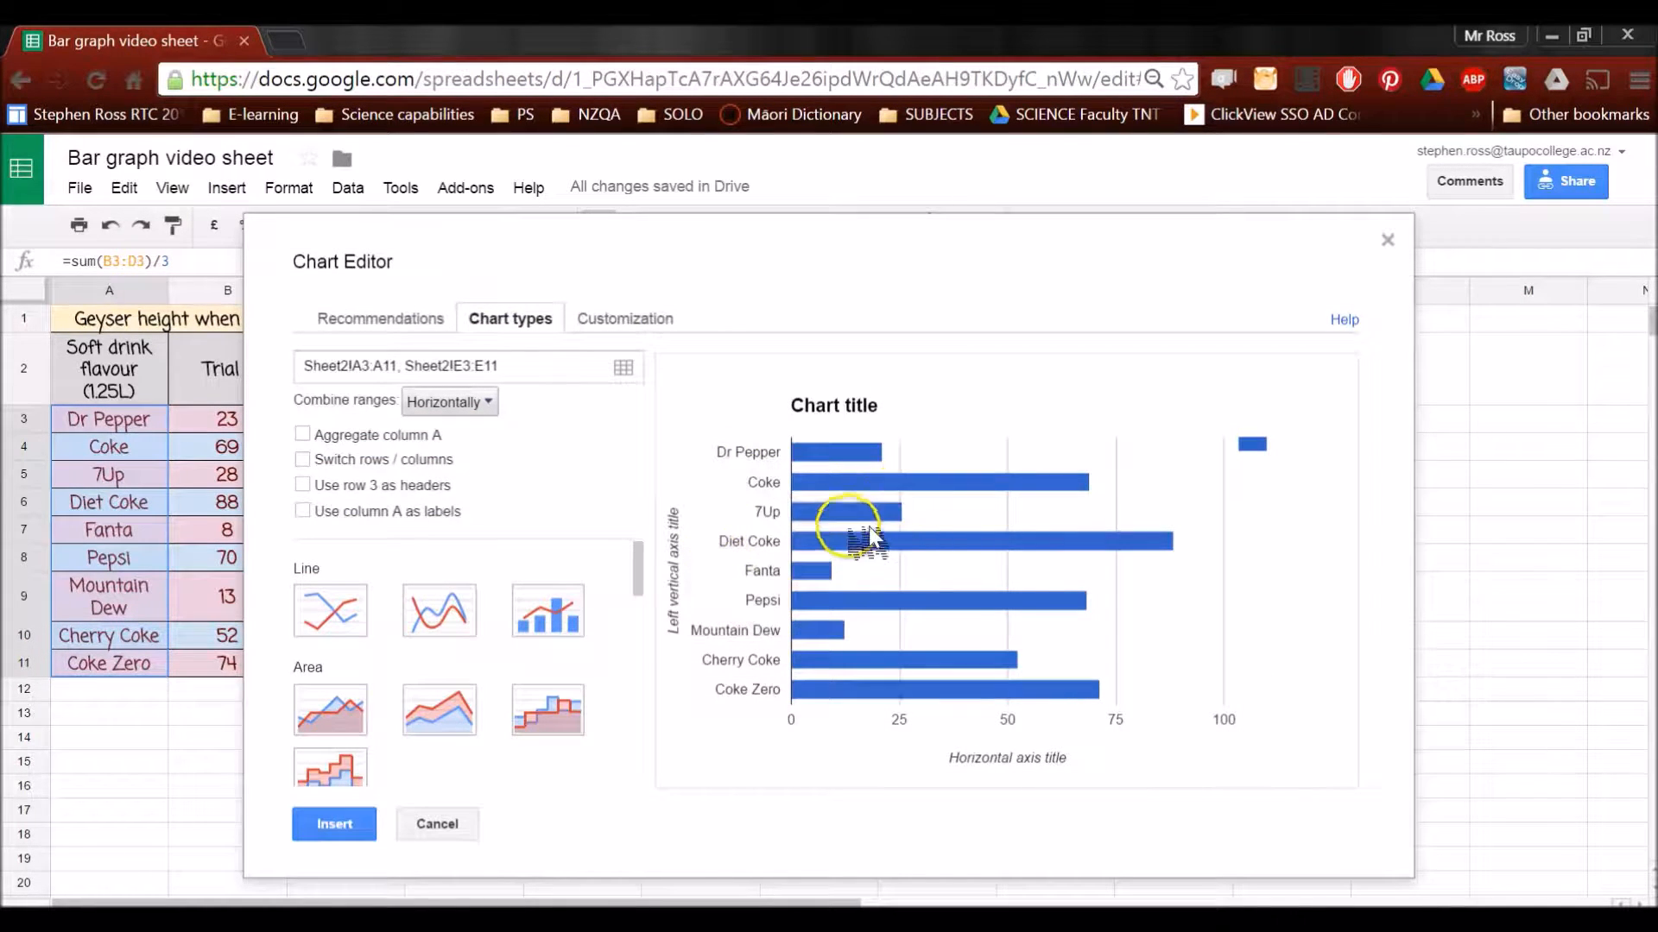
Change the chart type to the standard column chart and insert it into the sheet
{"action": "mouse_move", "coordinate": [850, 465]}
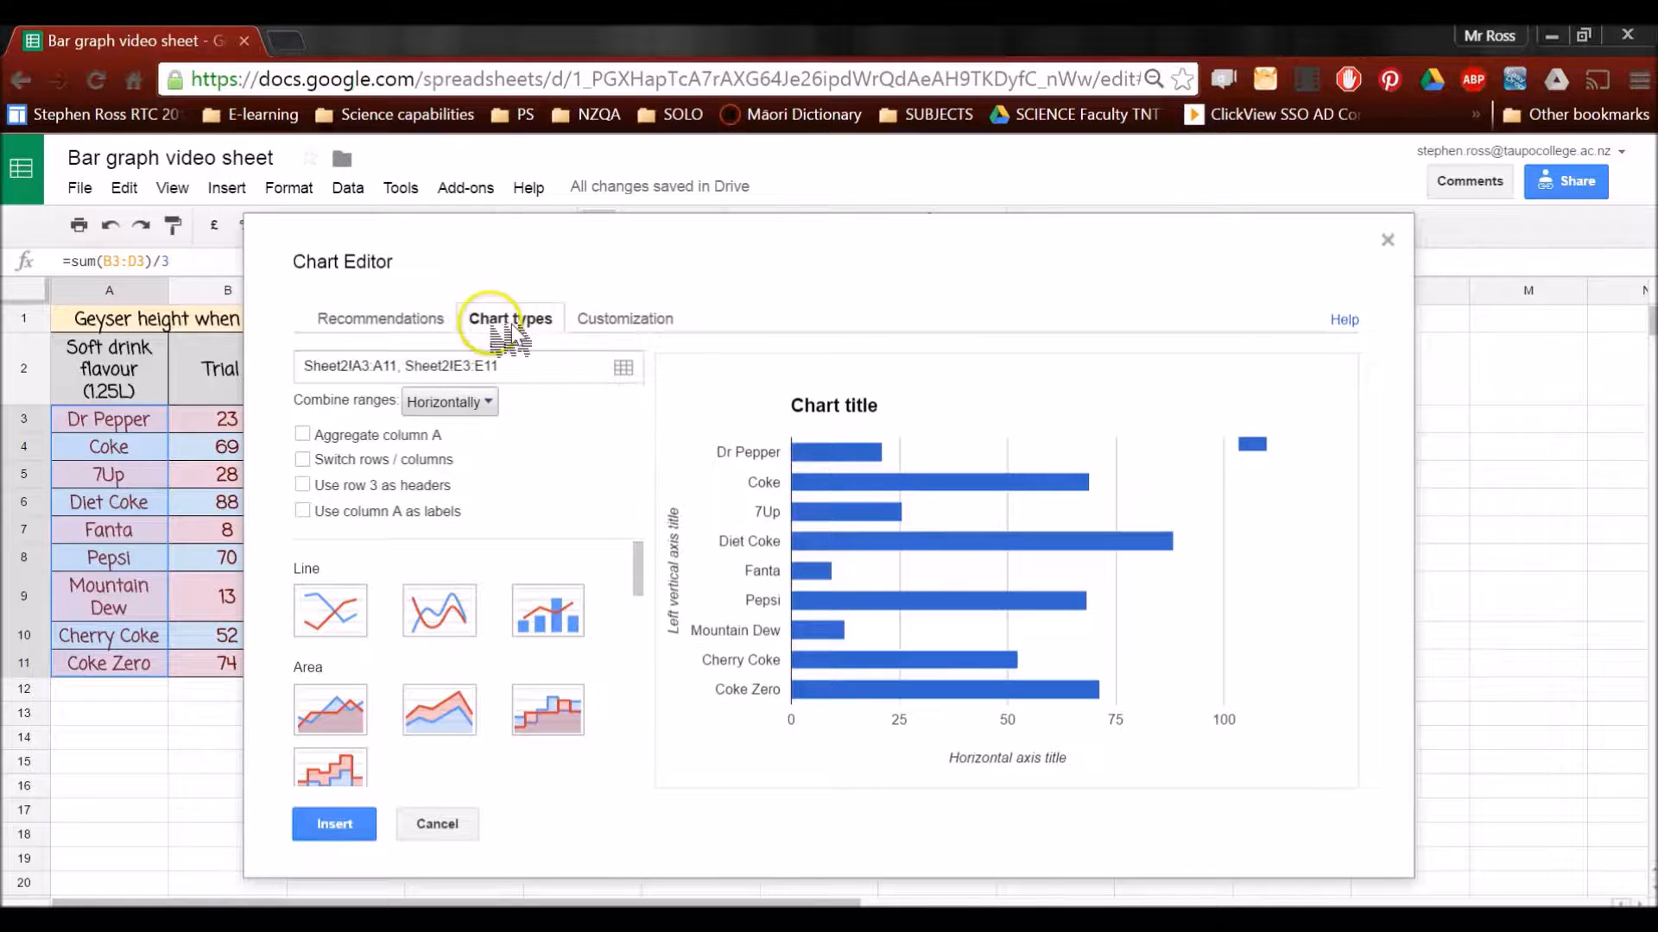
{"action": "scroll", "coordinate": [548, 604], "scroll_direction": "down", "scroll_amount": 2}
{"action": "scroll", "coordinate": [548, 604], "scroll_direction": "down", "scroll_amount": 2}
{"action": "left_click", "coordinate": [332, 614]}
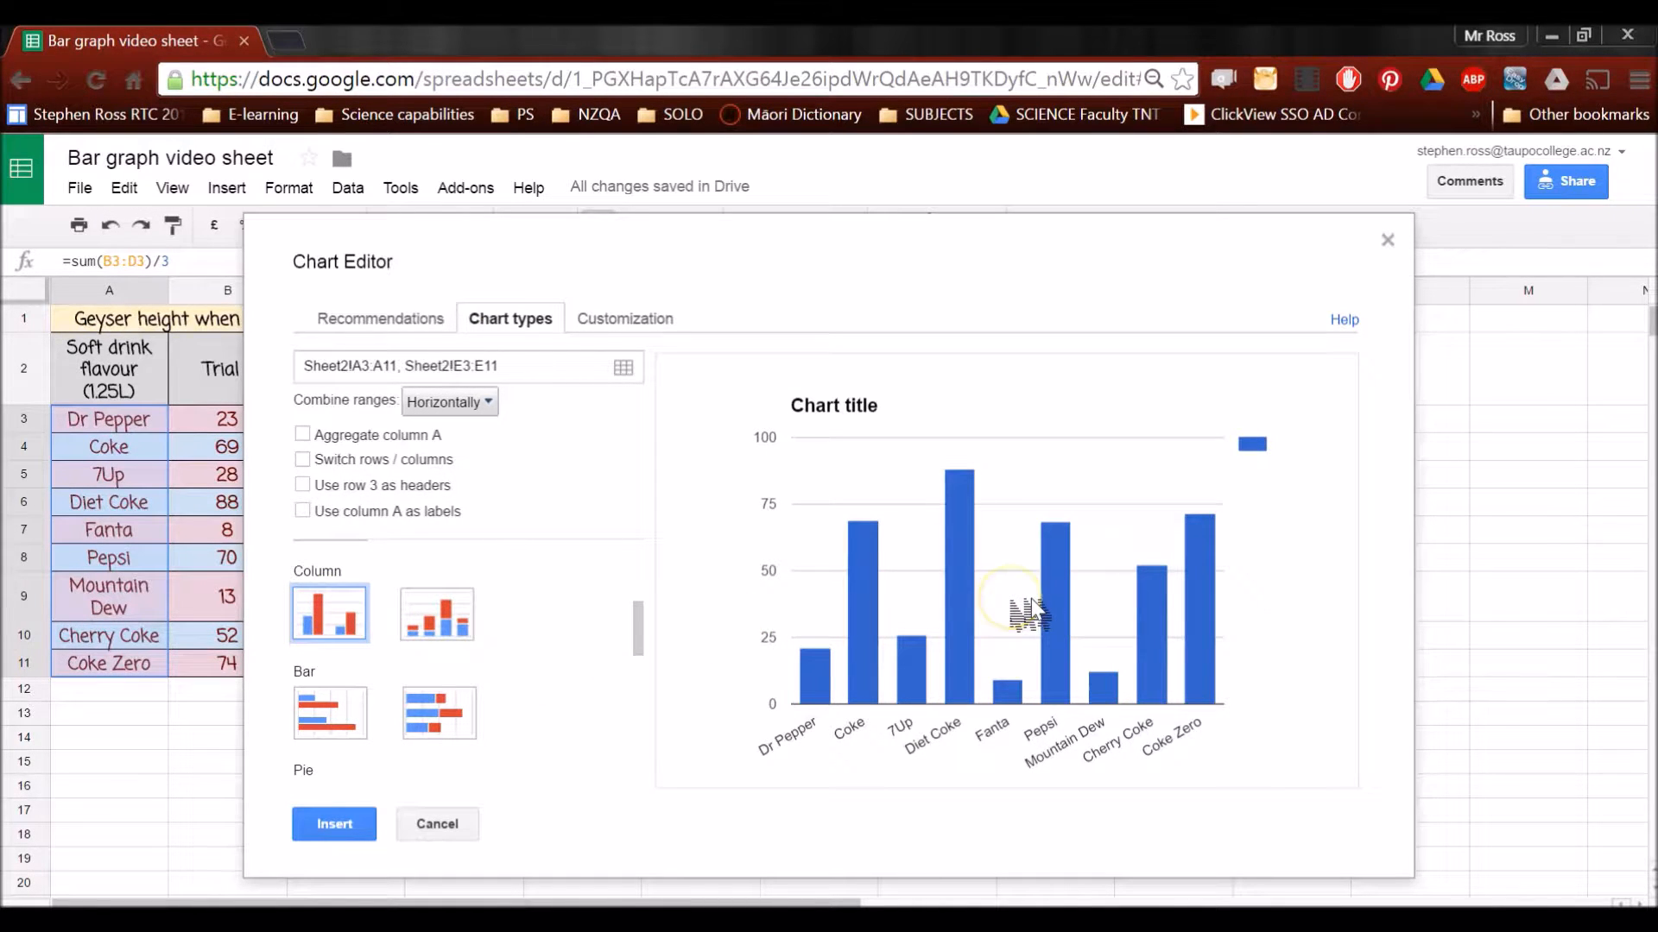
{"action": "left_click", "coordinate": [361, 827]}
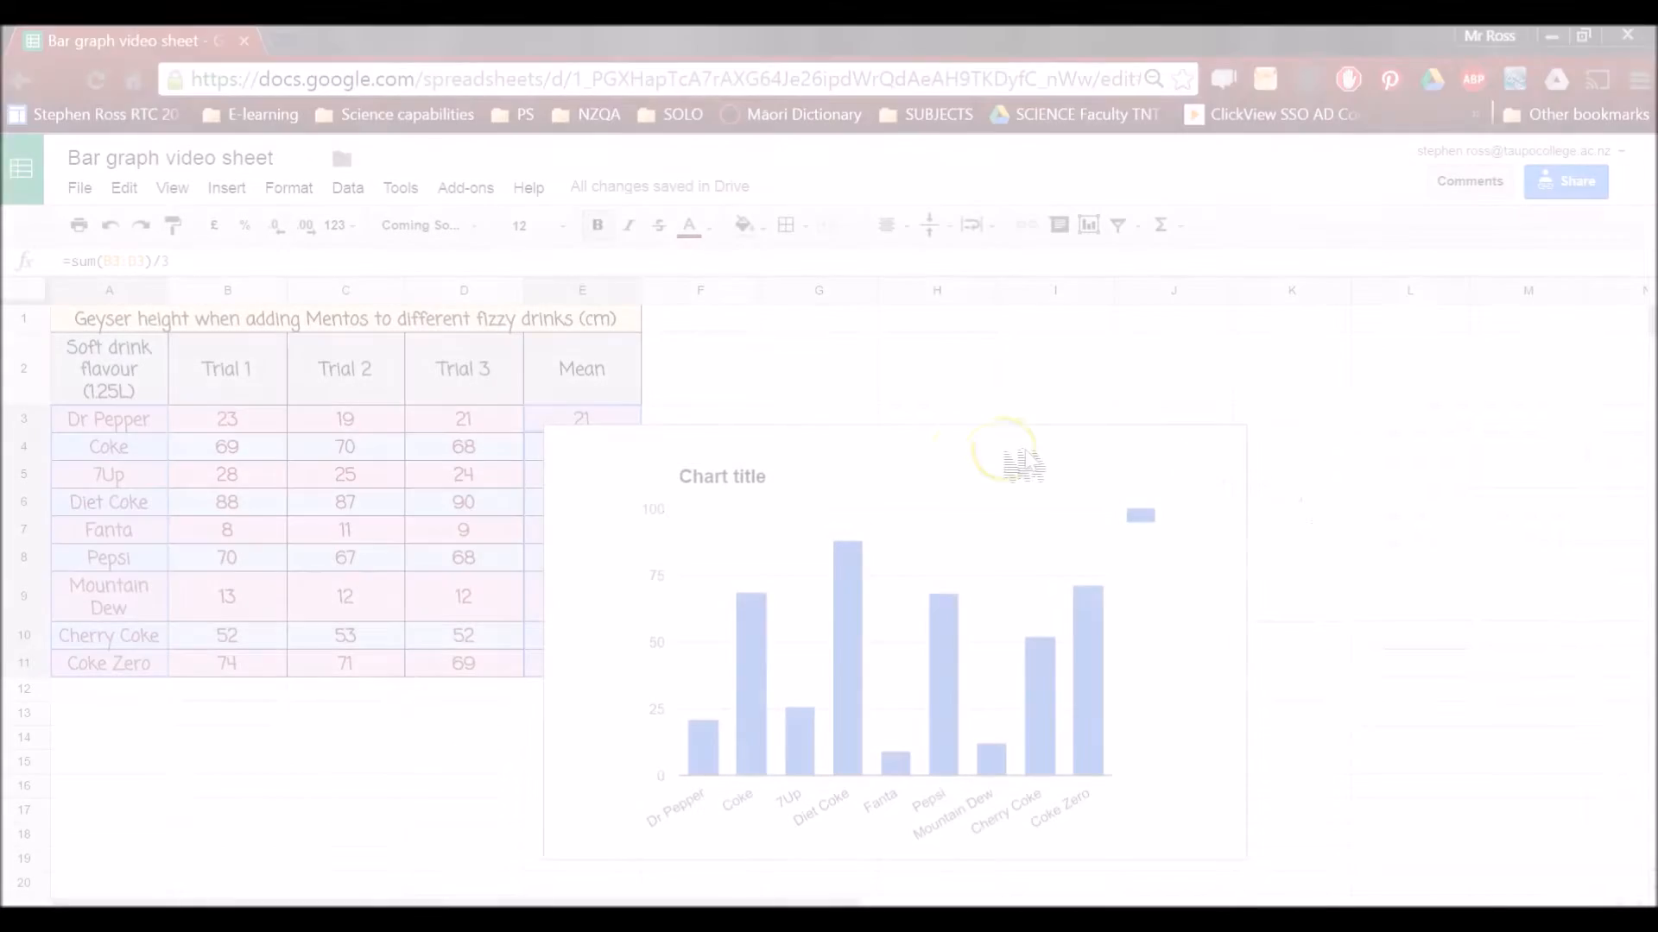
Move the column chart clear of the data table, beside it from column F onward
{"action": "left_click", "coordinate": [883, 468]}
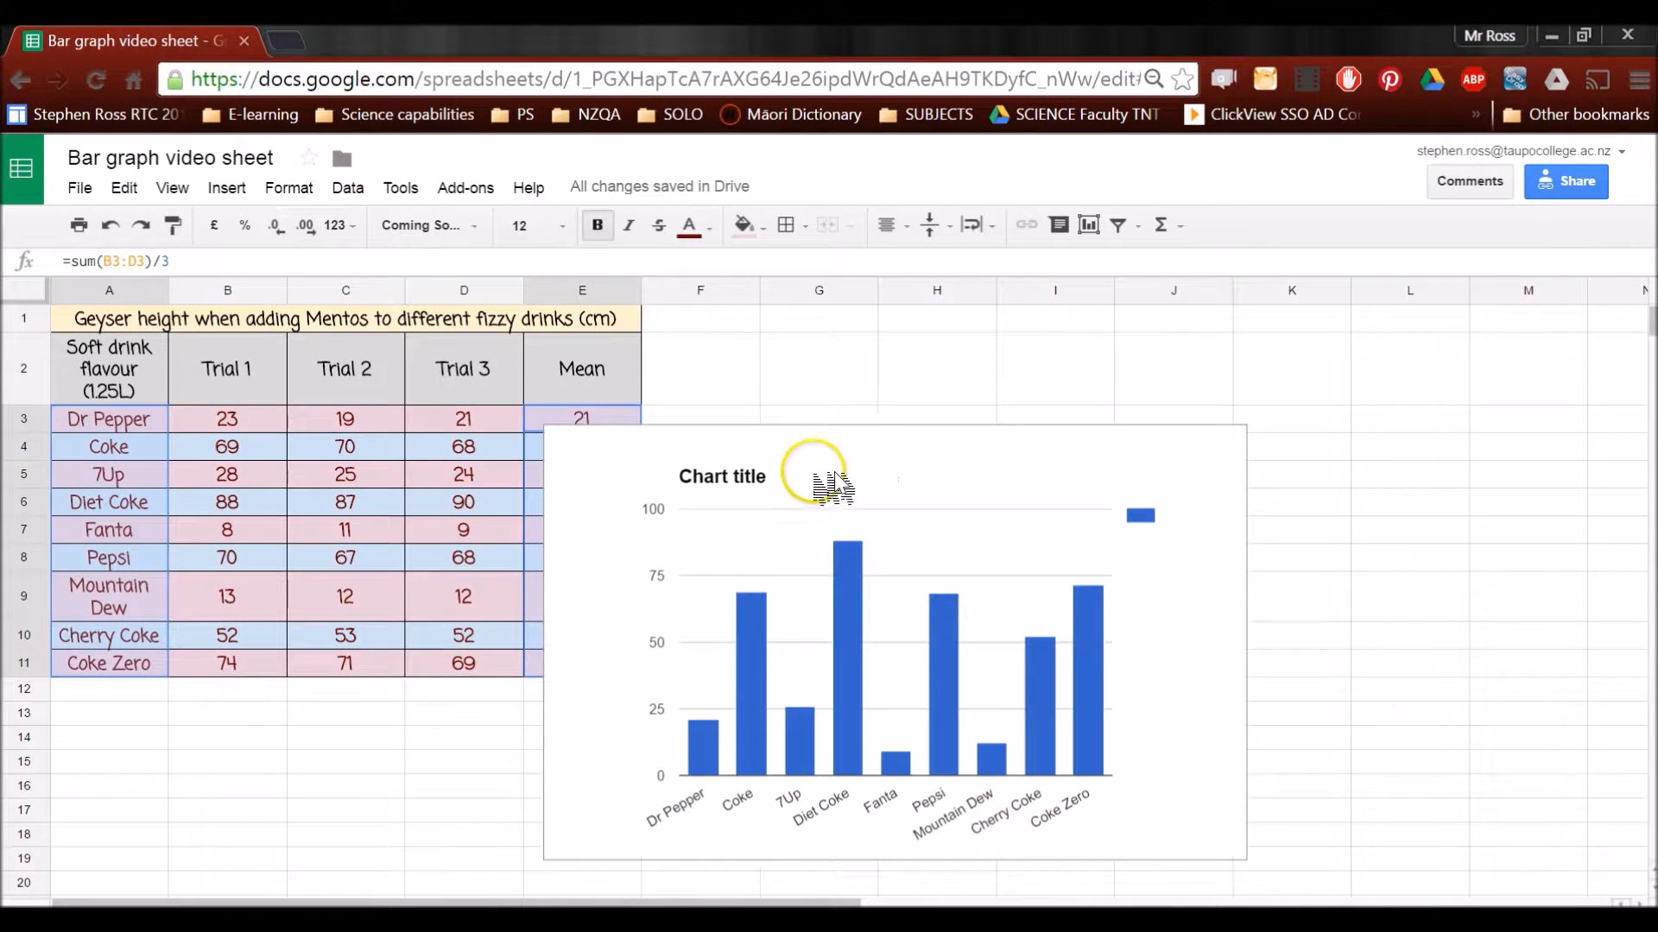
{"action": "left_click", "coordinate": [846, 468]}
{"action": "left_click_drag", "start_coordinate": [954, 463], "coordinate": [999, 340]}
In the chart's advanced edit settings, set the title to "Geyser height when Mentos is added to different fizzy drinks"
{"action": "left_click", "coordinate": [1360, 331]}
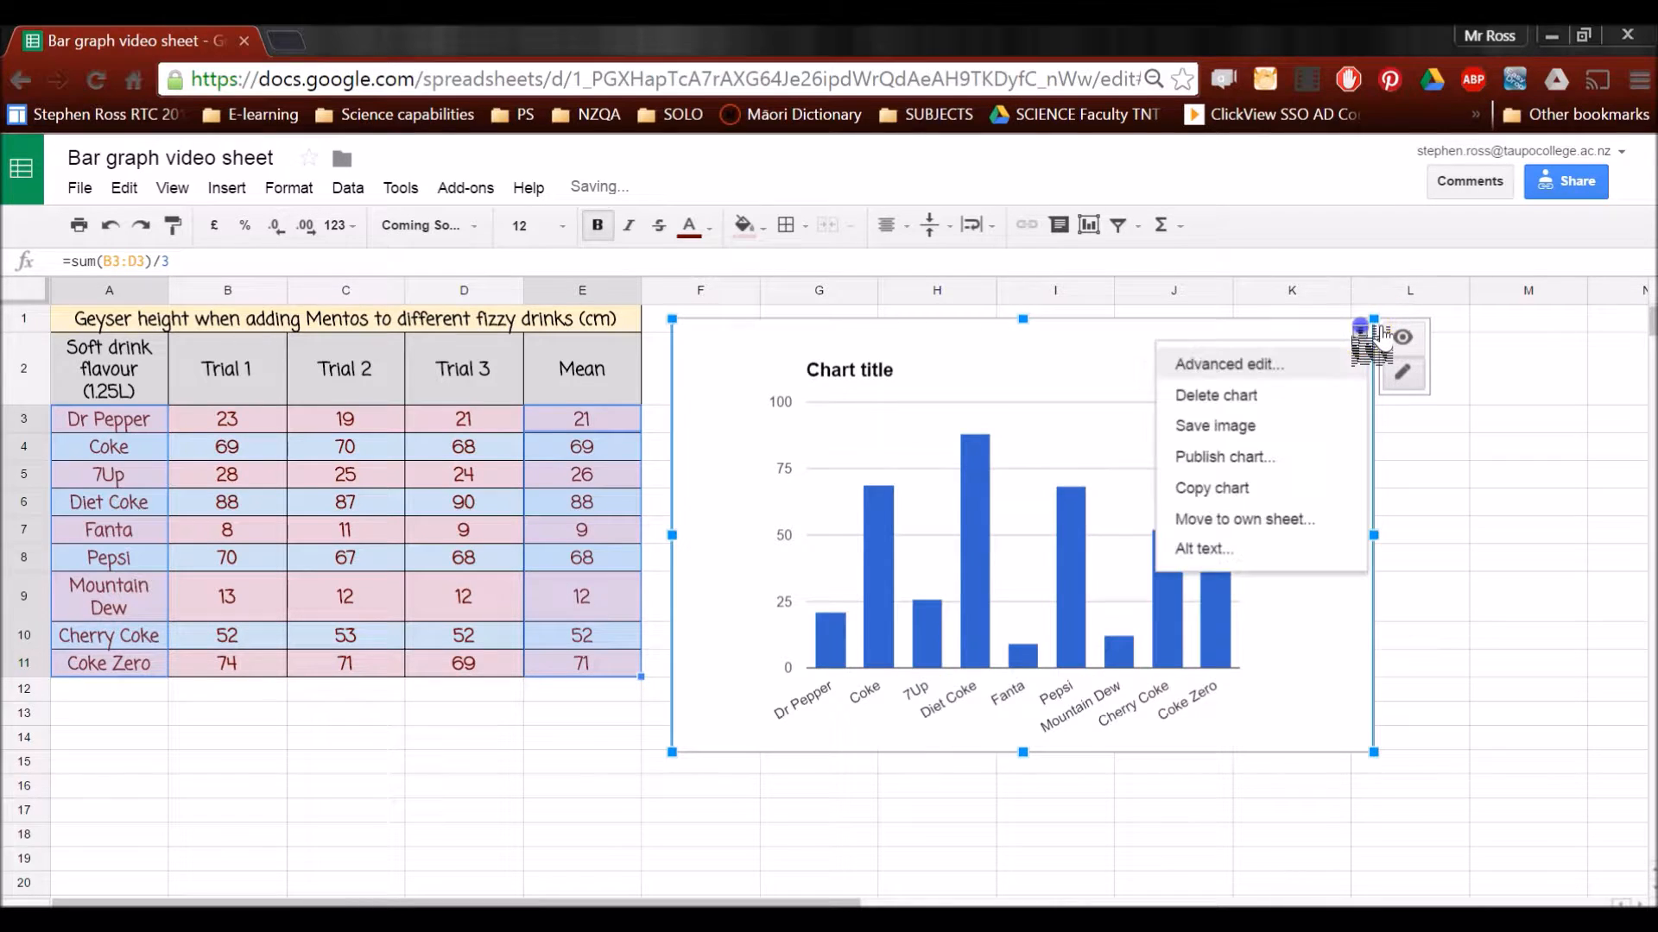
{"action": "left_click", "coordinate": [1239, 364]}
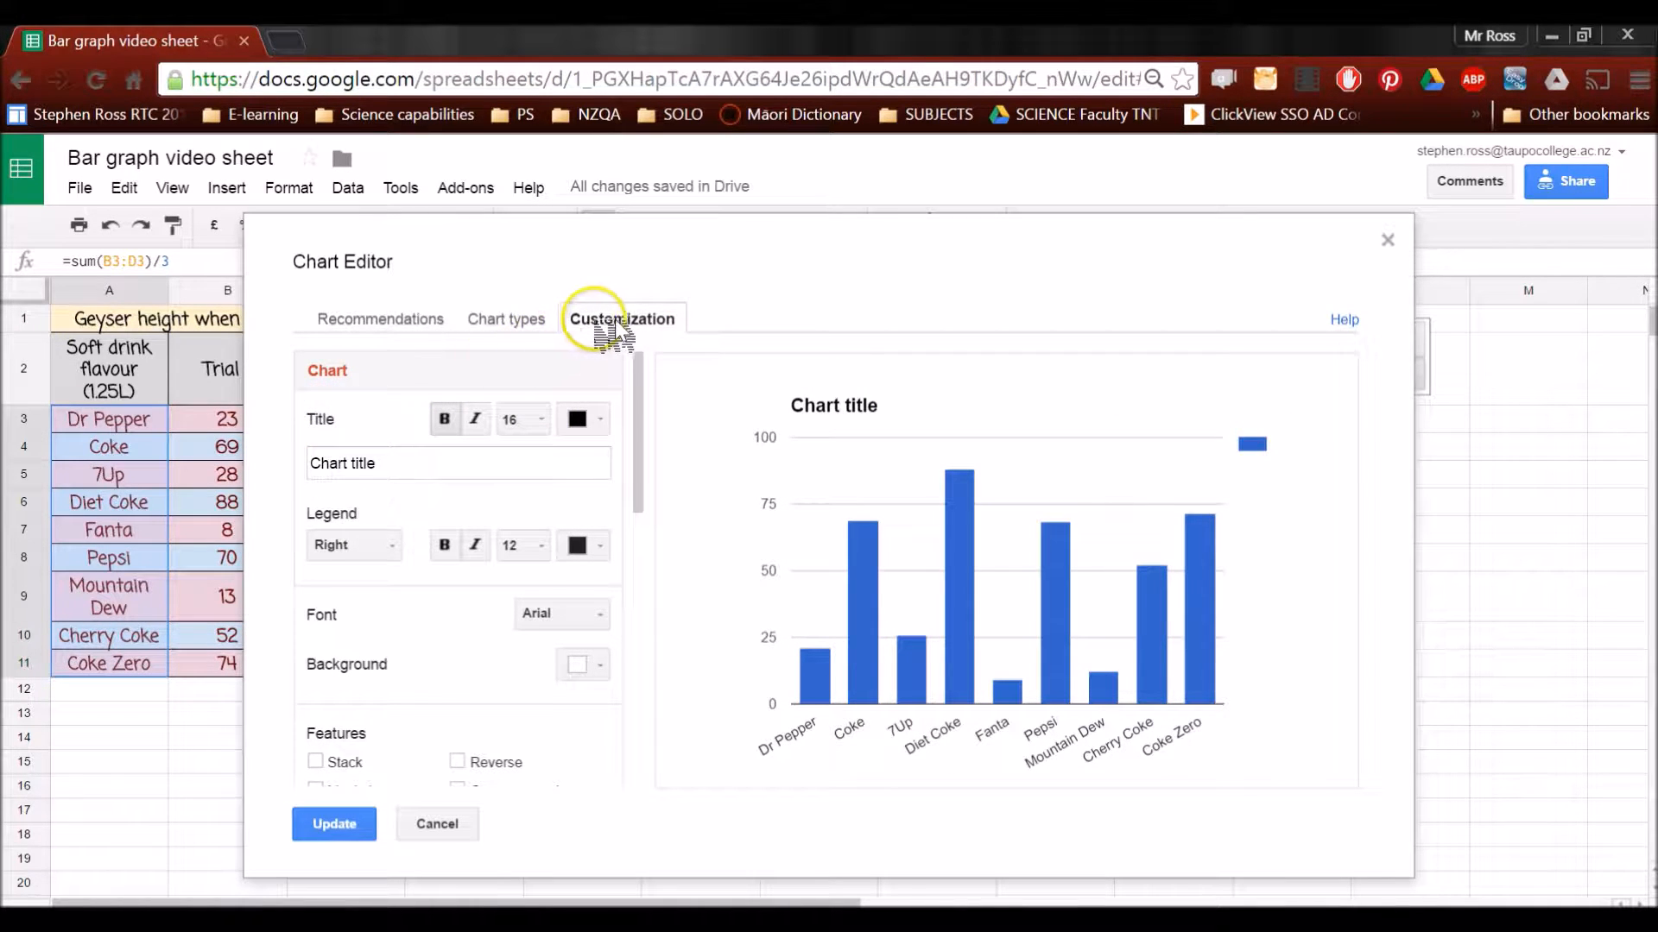
{"action": "left_click", "coordinate": [420, 459]}
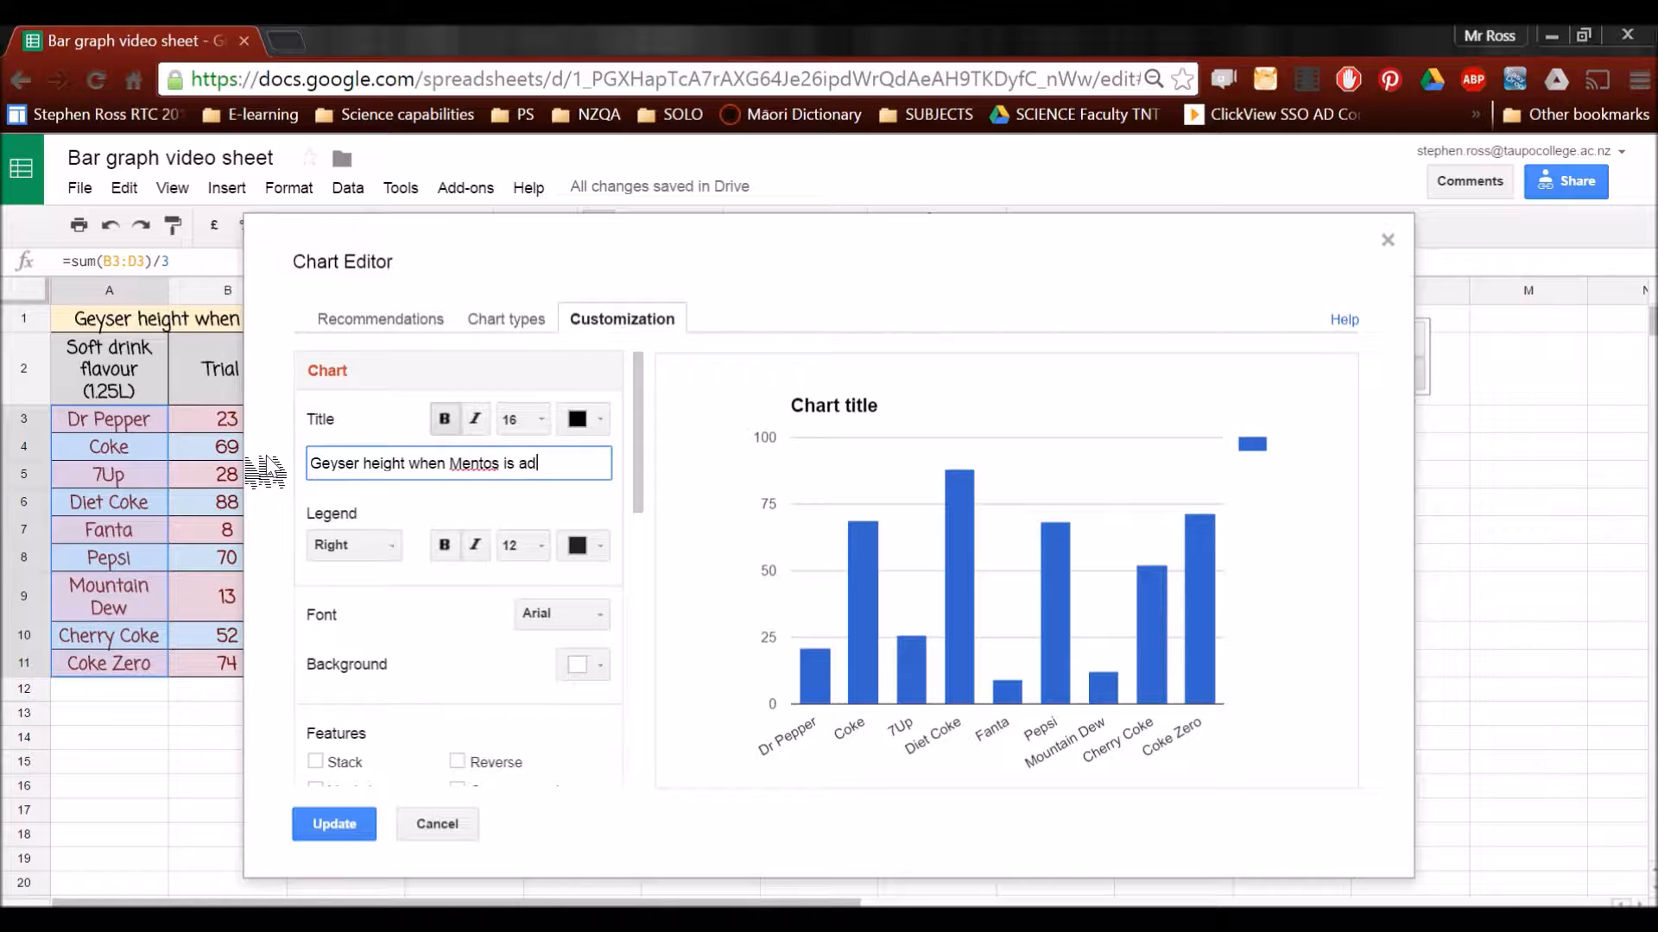
{"action": "type", "text": "iffer"}
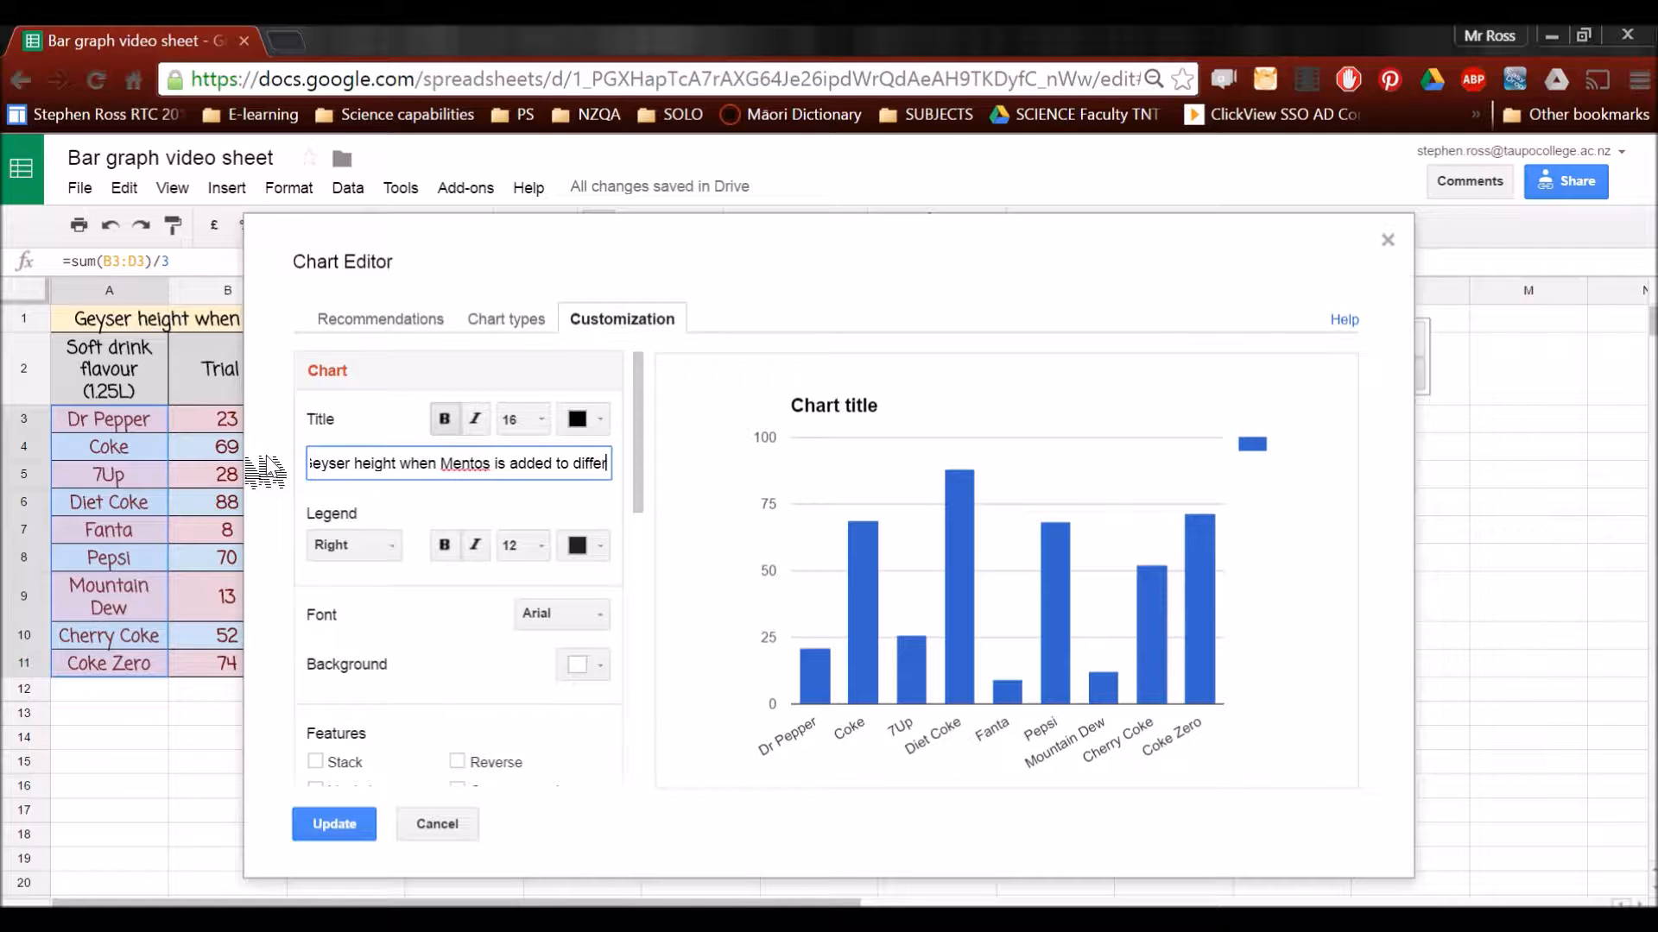
{"action": "type", "text": "ent fizzy drinks"}
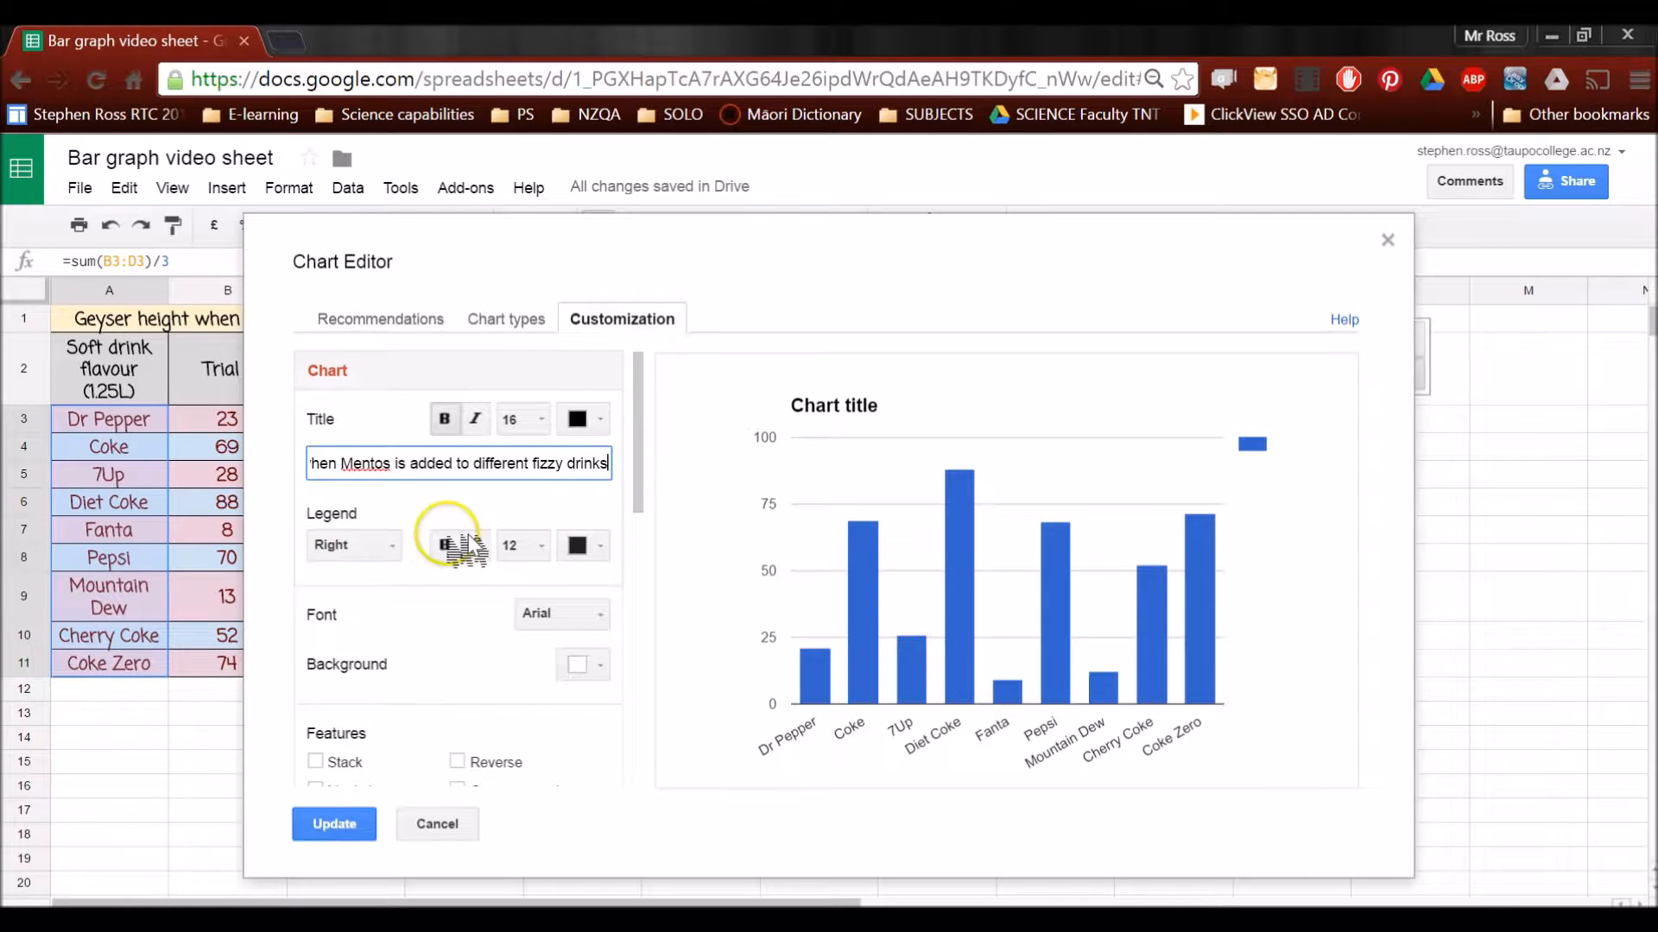
Set the horizontal axis labels of the geyser chart to slant at 30°
{"action": "left_click", "coordinate": [701, 515]}
{"action": "left_click_drag", "start_coordinate": [638, 445], "coordinate": [637, 568]}
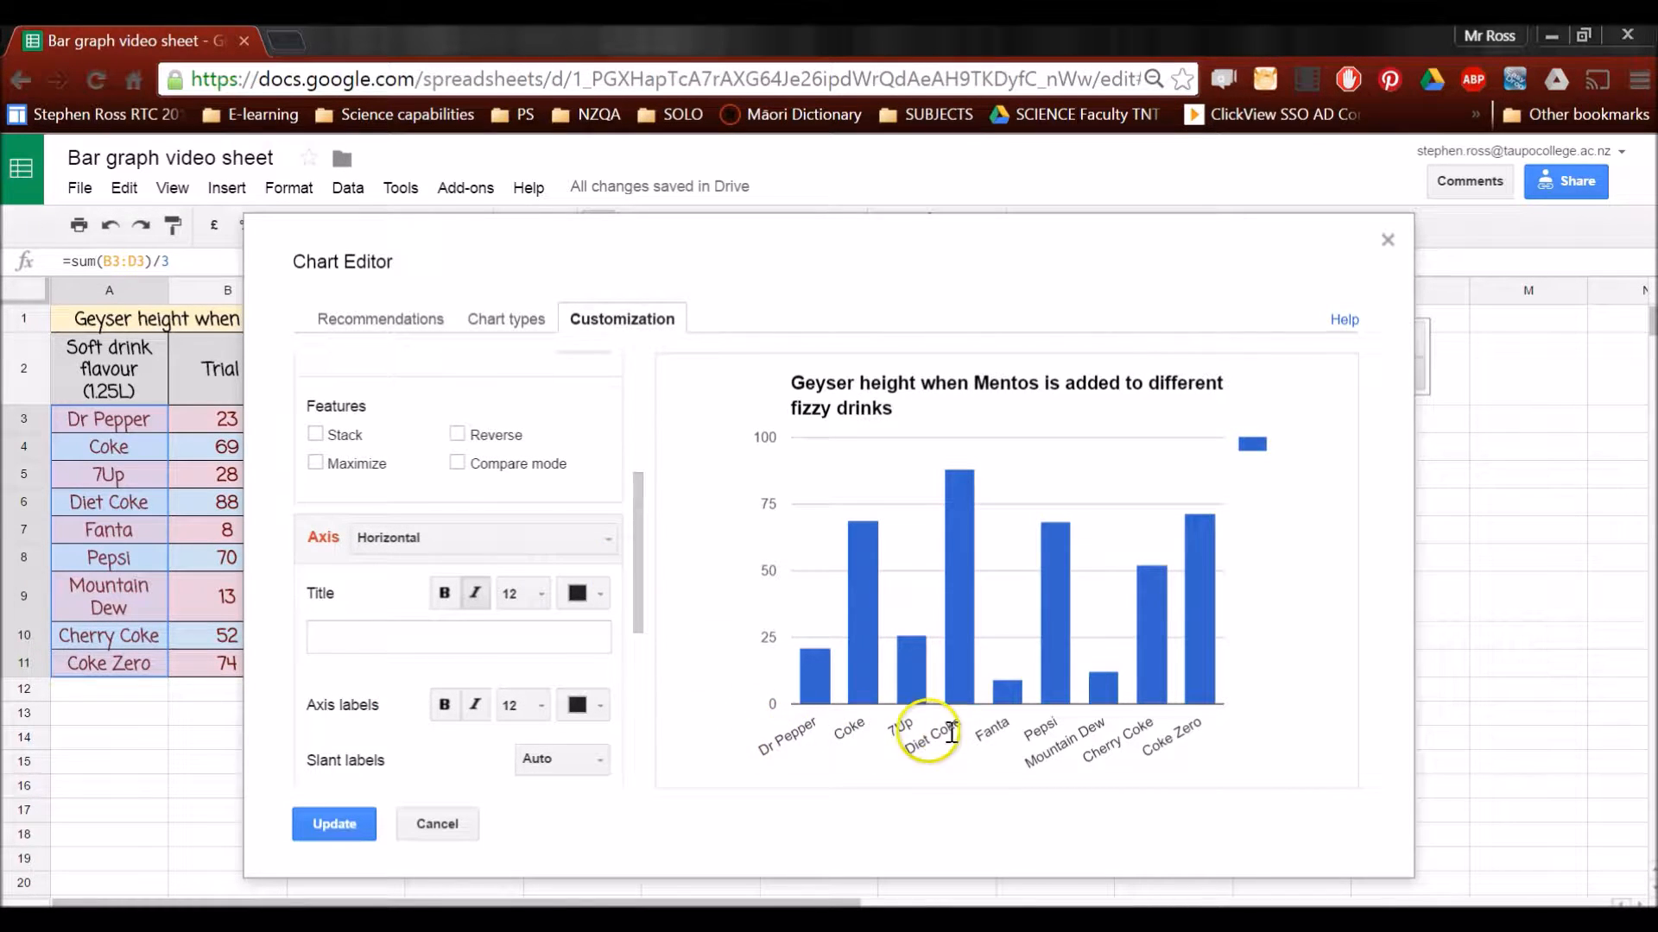
{"action": "scroll", "coordinate": [660, 604], "scroll_direction": "down", "scroll_amount": 1}
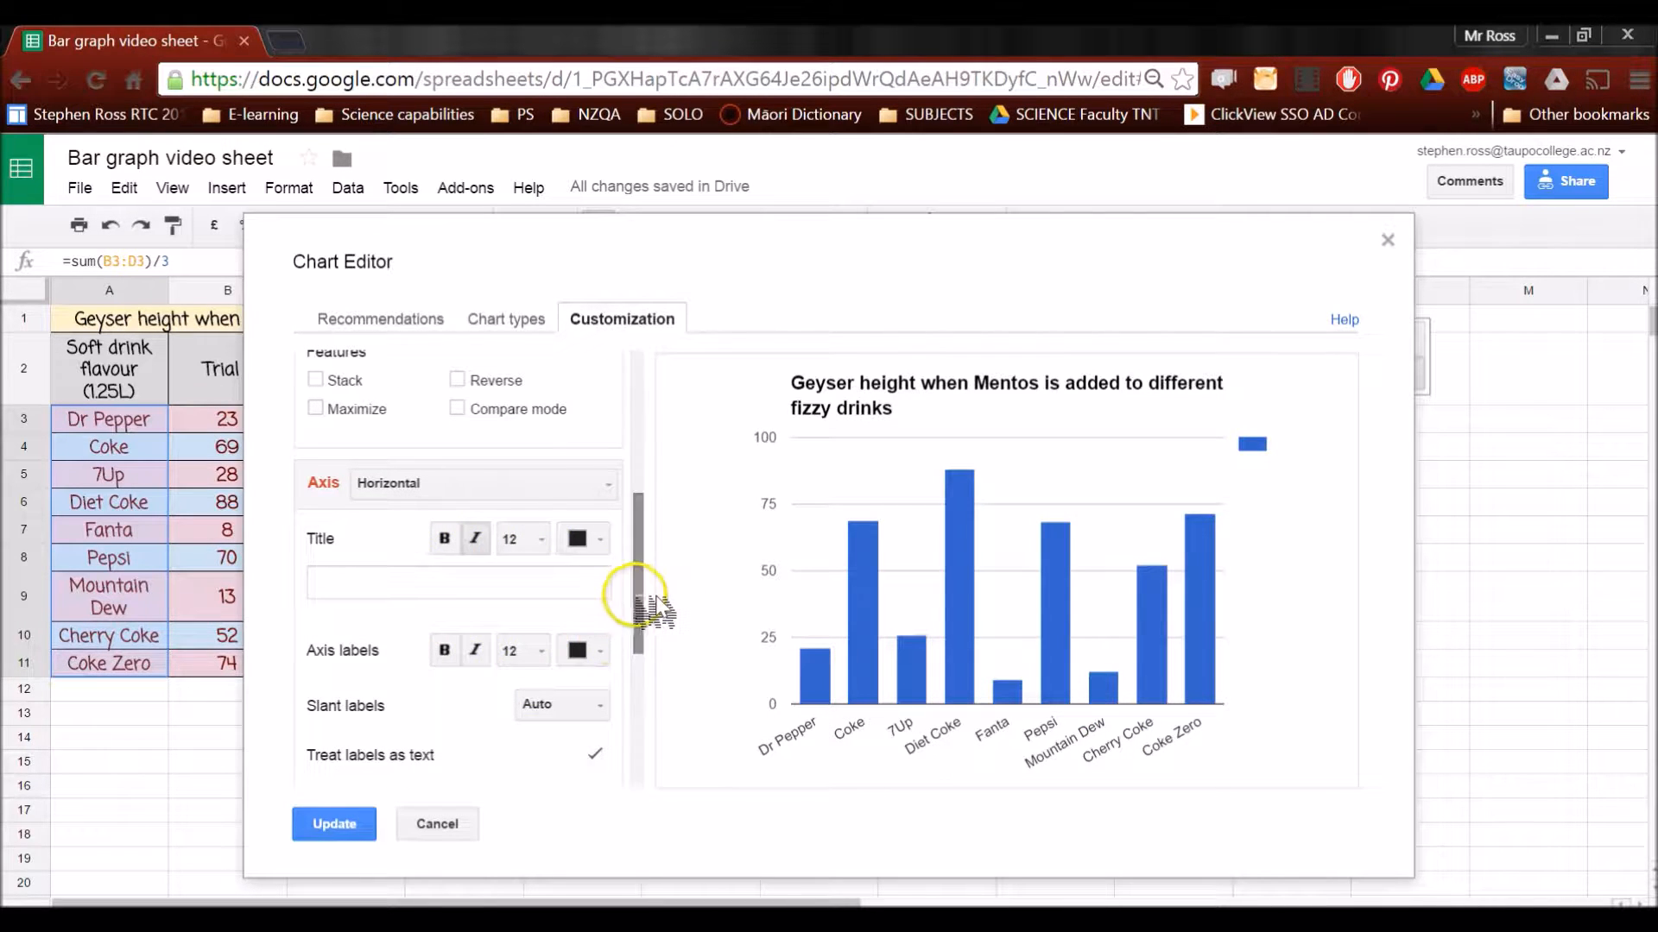
{"action": "left_click_drag", "start_coordinate": [637, 602], "coordinate": [643, 644]}
{"action": "left_click", "coordinate": [605, 607]}
{"action": "left_click", "coordinate": [604, 702]}
{"action": "left_click", "coordinate": [594, 607]}
{"action": "left_click", "coordinate": [596, 734]}
{"action": "left_click", "coordinate": [594, 607]}
{"action": "left_click", "coordinate": [580, 761]}
{"action": "left_click", "coordinate": [594, 605]}
{"action": "left_click", "coordinate": [592, 702]}
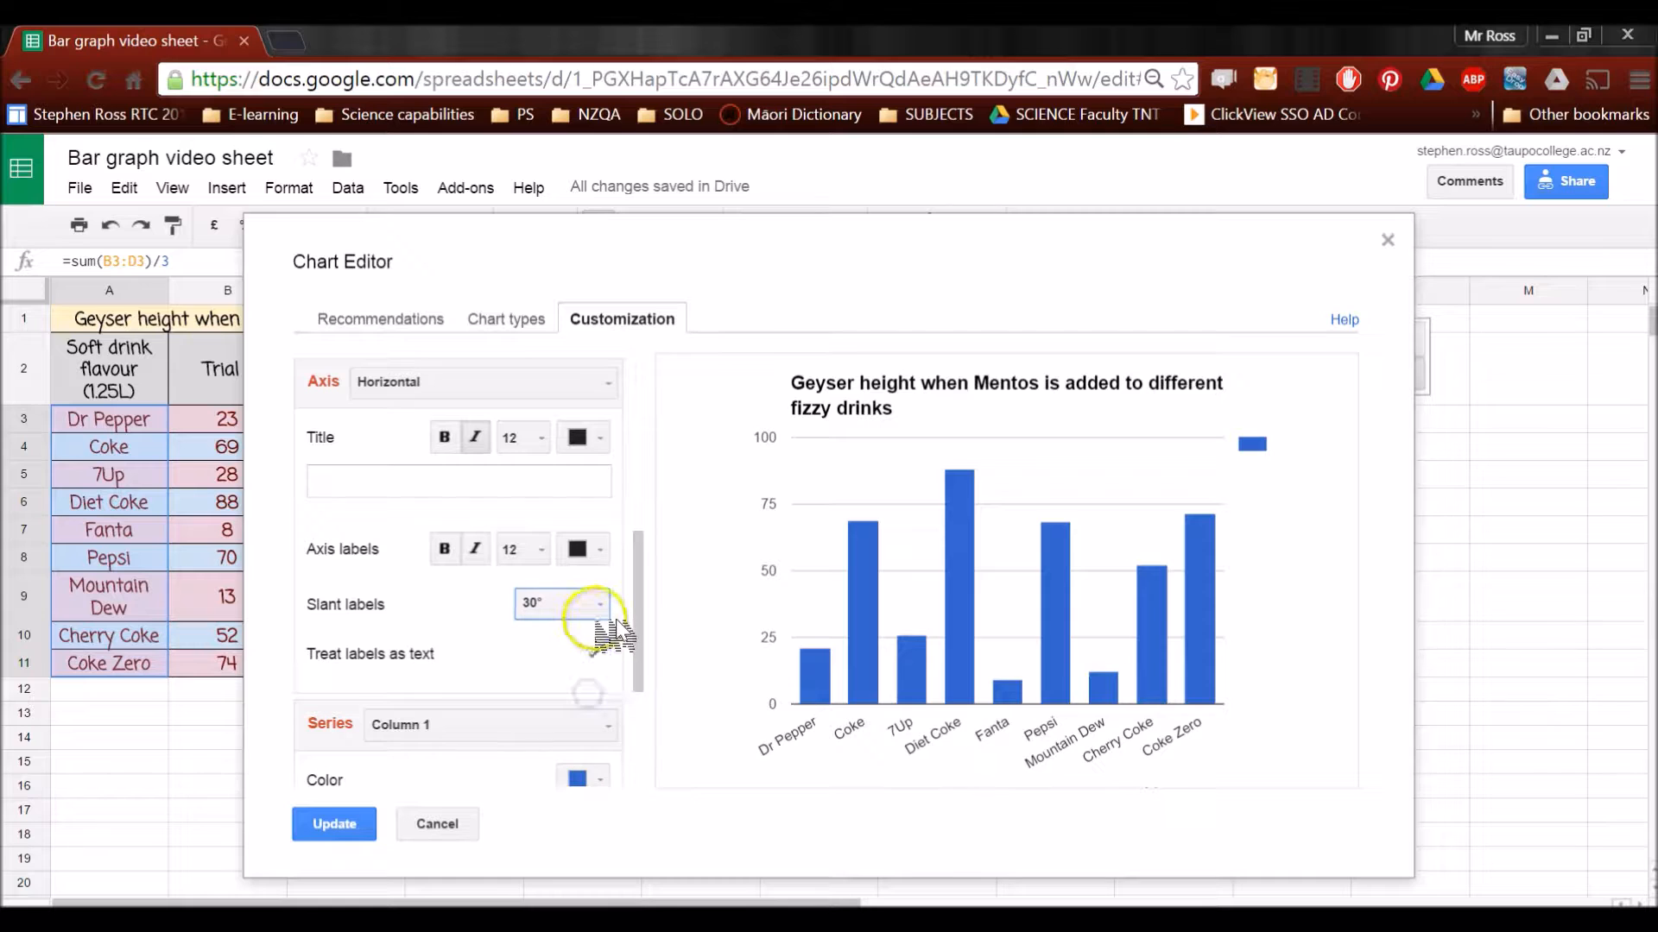
Give the chart's left vertical axis the title "Geyser height (cm)"
{"action": "left_click_drag", "start_coordinate": [640, 635], "coordinate": [640, 681]}
{"action": "left_click_drag", "start_coordinate": [648, 621], "coordinate": [636, 547]}
{"action": "left_click", "coordinate": [602, 451]}
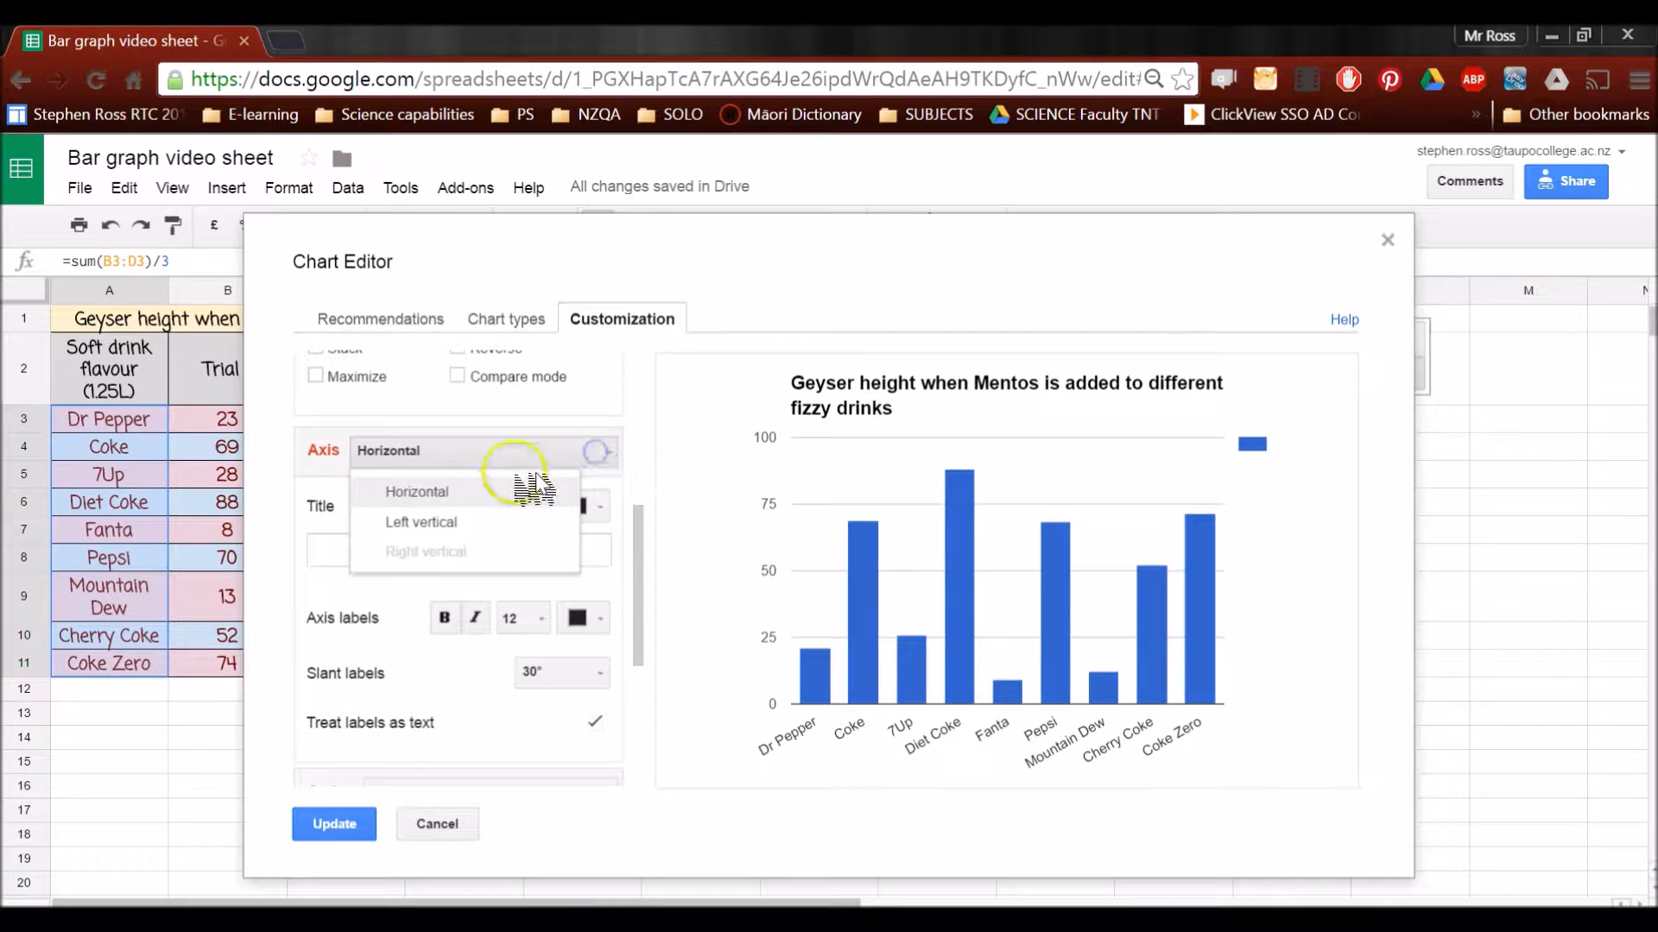
{"action": "left_click", "coordinate": [429, 521]}
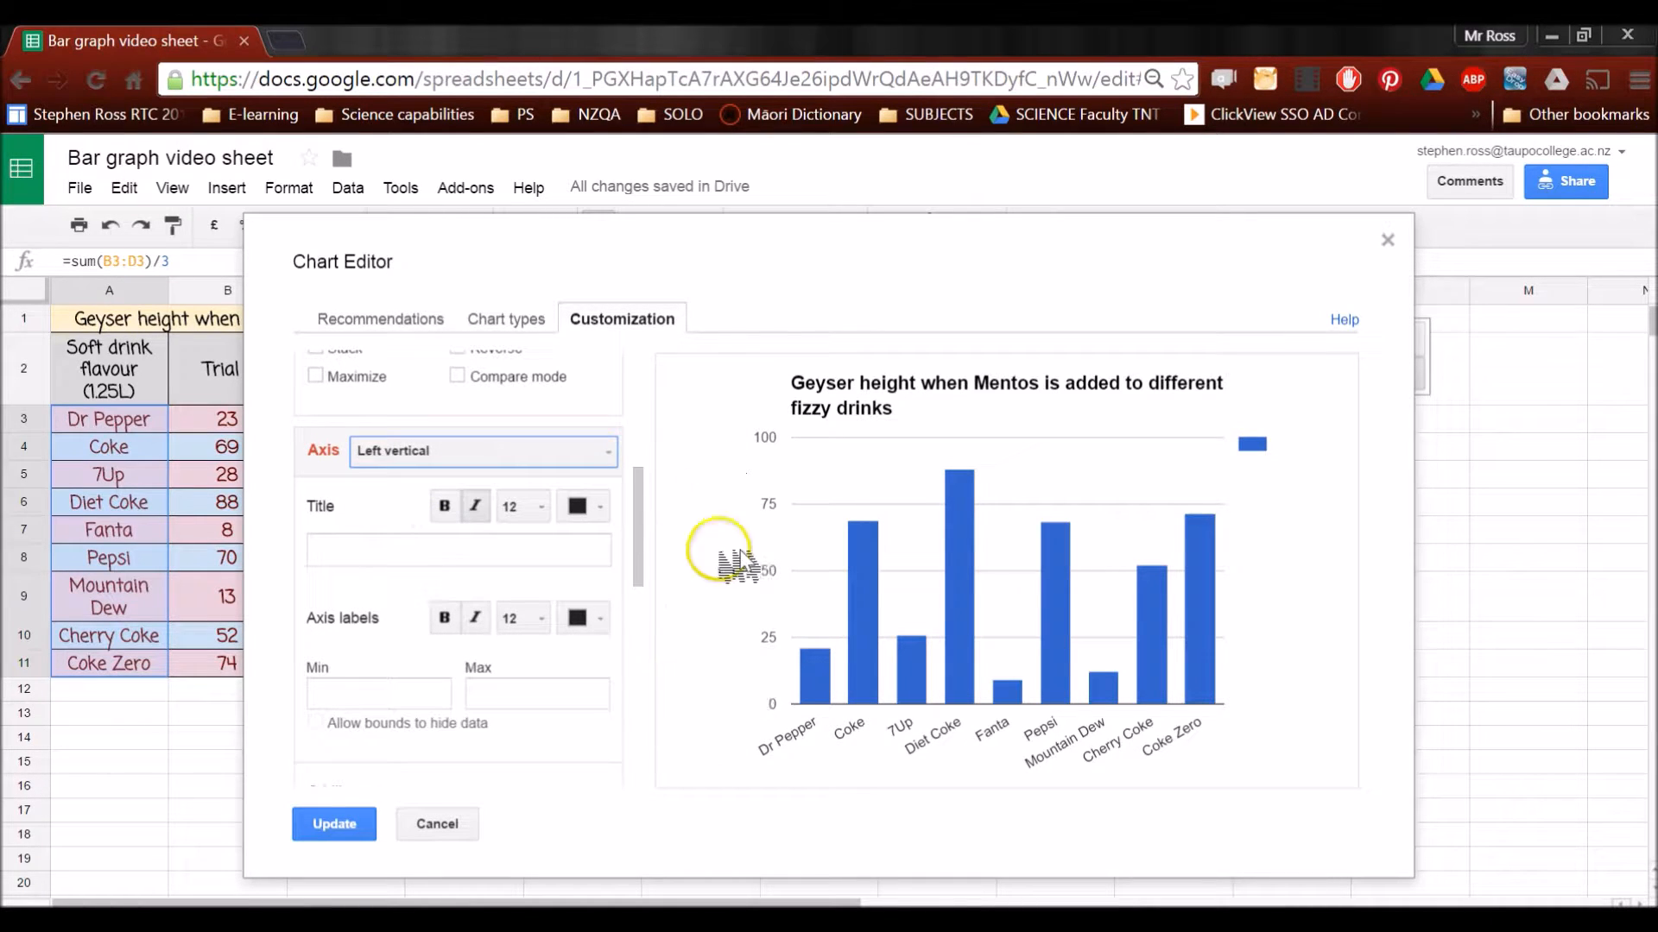
{"action": "left_click", "coordinate": [528, 551]}
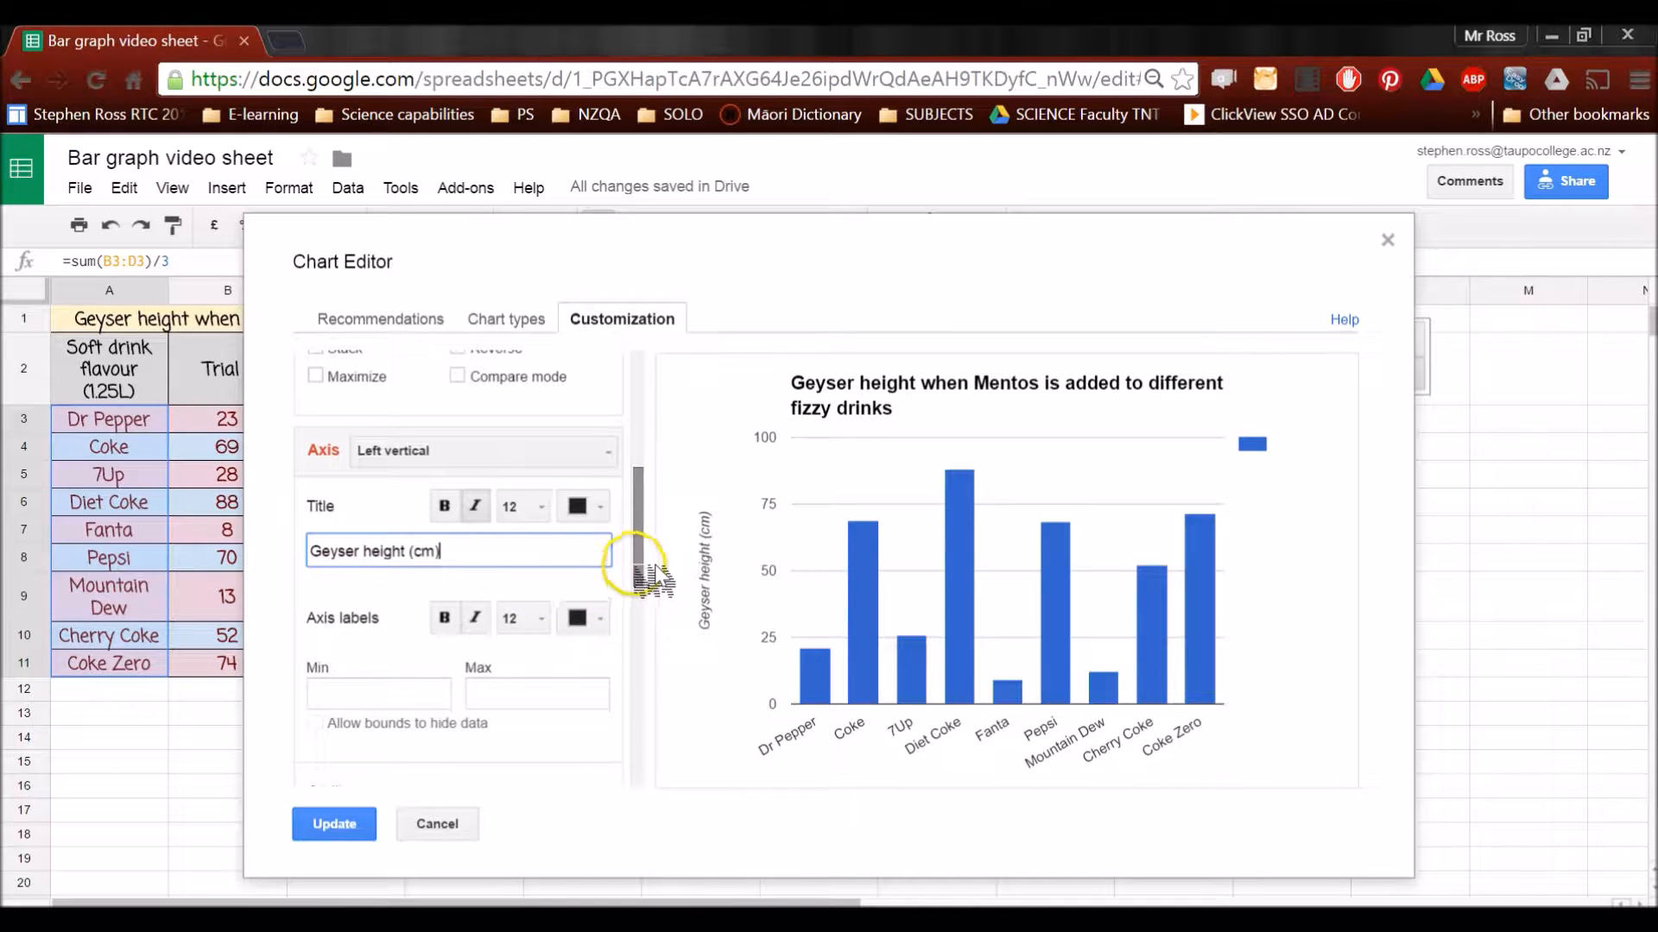
Set the left vertical axis bounds to a minimum of 0 and a maximum of 85
{"action": "left_click_drag", "start_coordinate": [640, 579], "coordinate": [639, 596]}
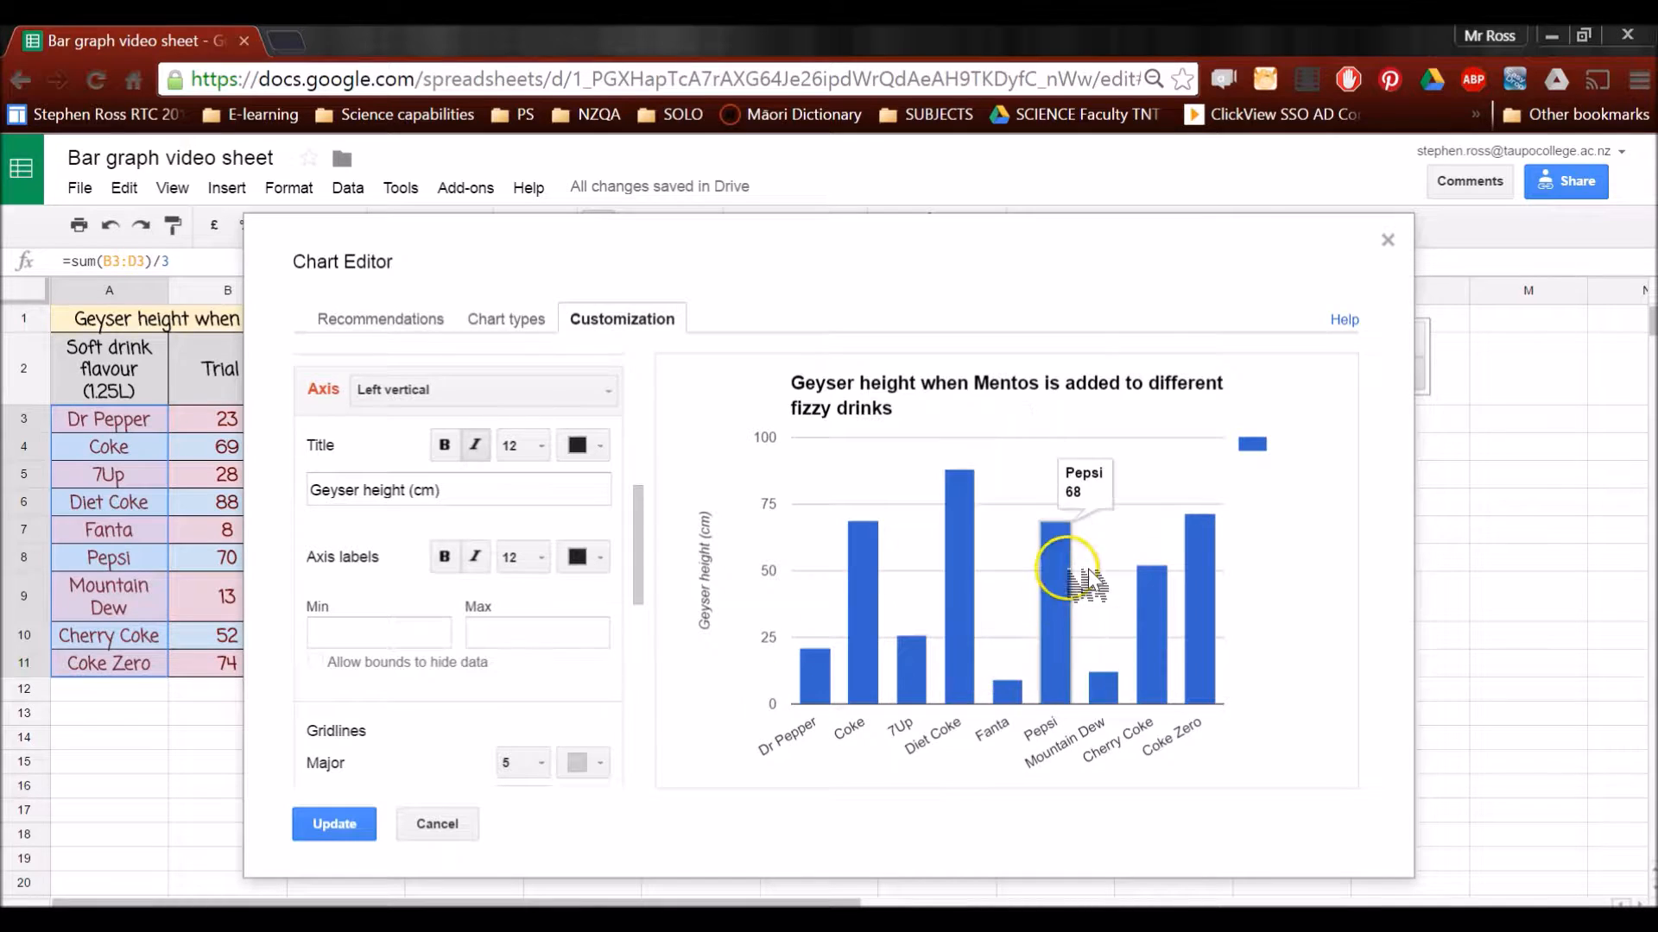
{"action": "left_click", "coordinate": [381, 623]}
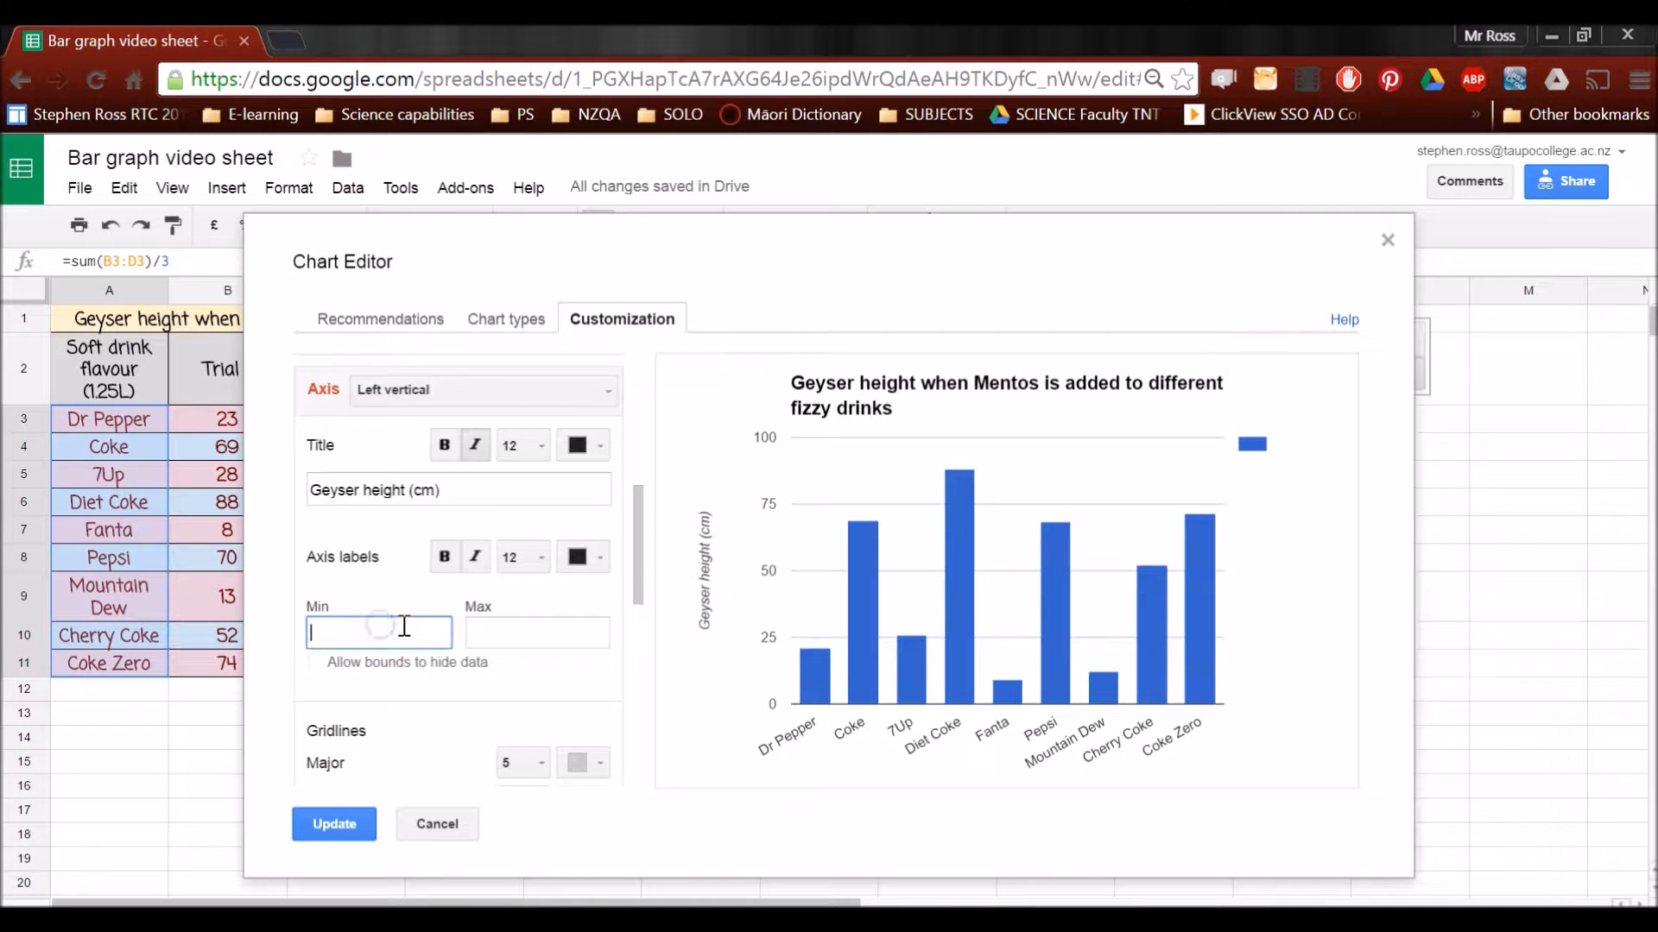
{"action": "left_click", "coordinate": [539, 628]}
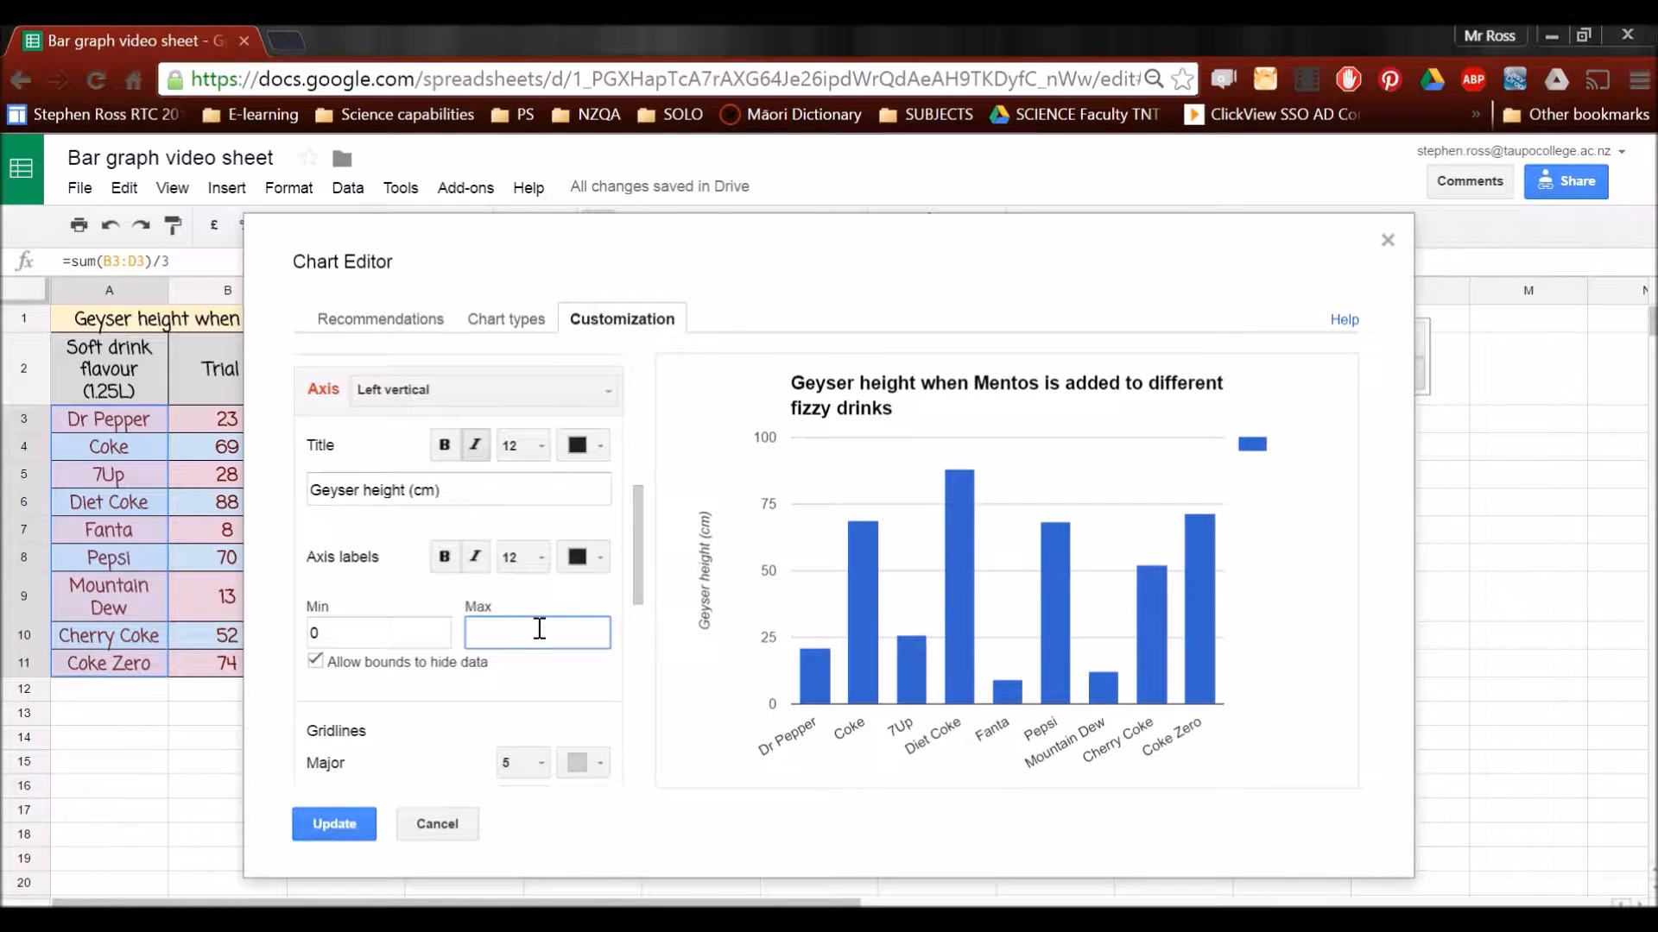
{"action": "left_click", "coordinate": [524, 591]}
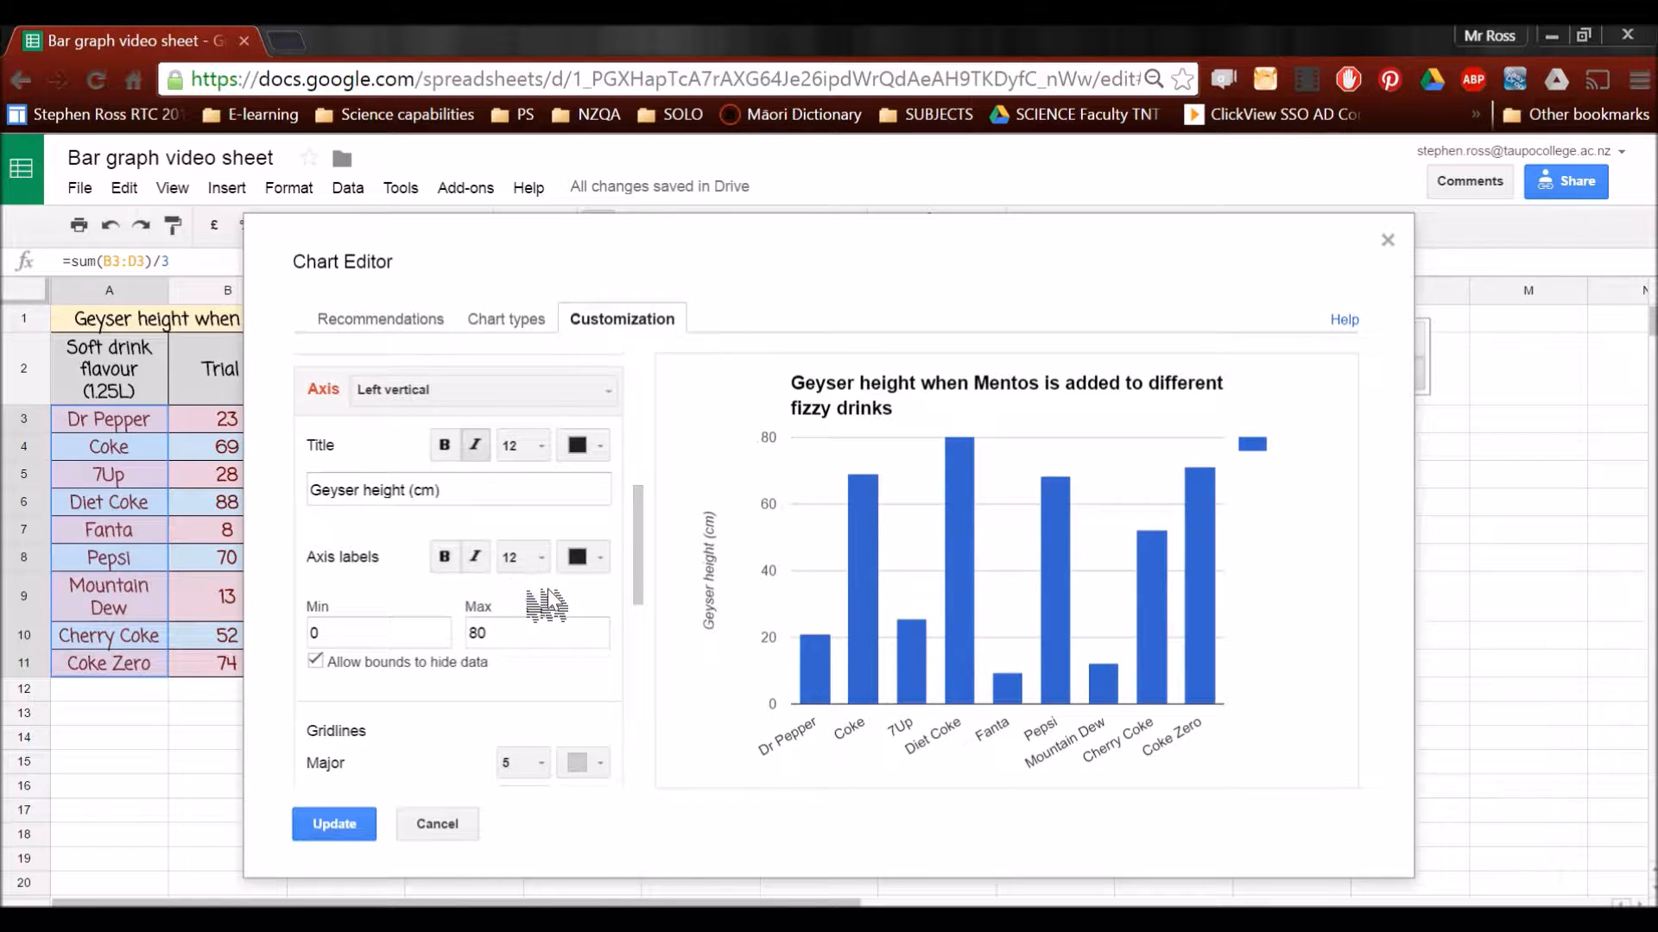
{"action": "double_click", "coordinate": [473, 630]}
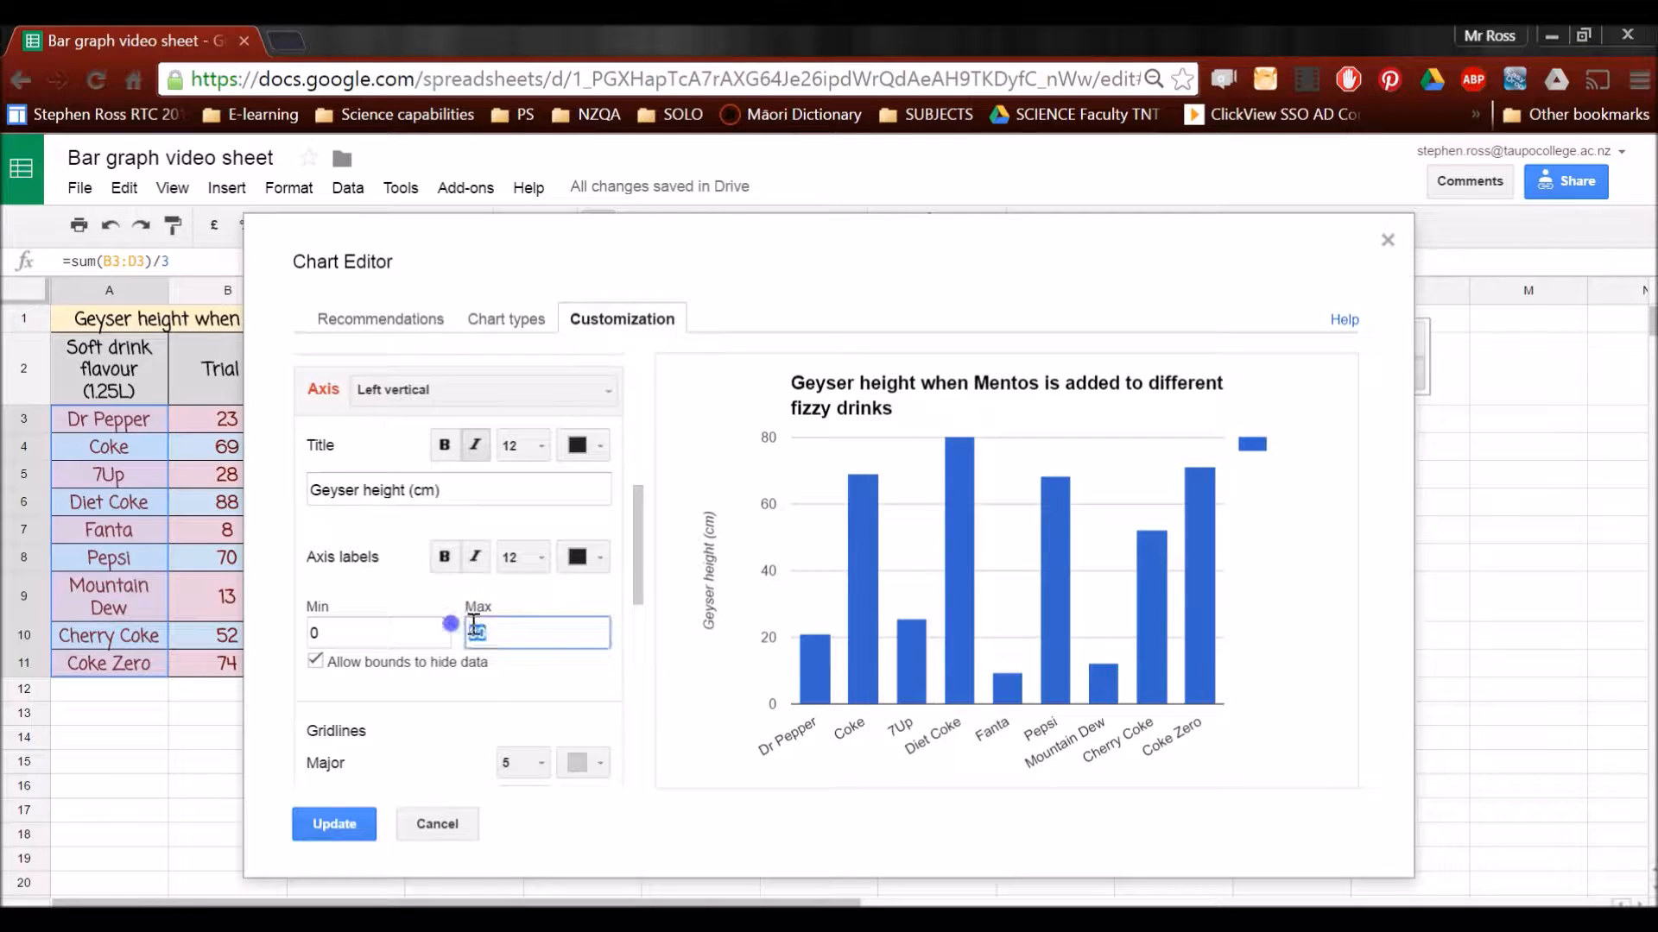
{"action": "type", "text": "85"}
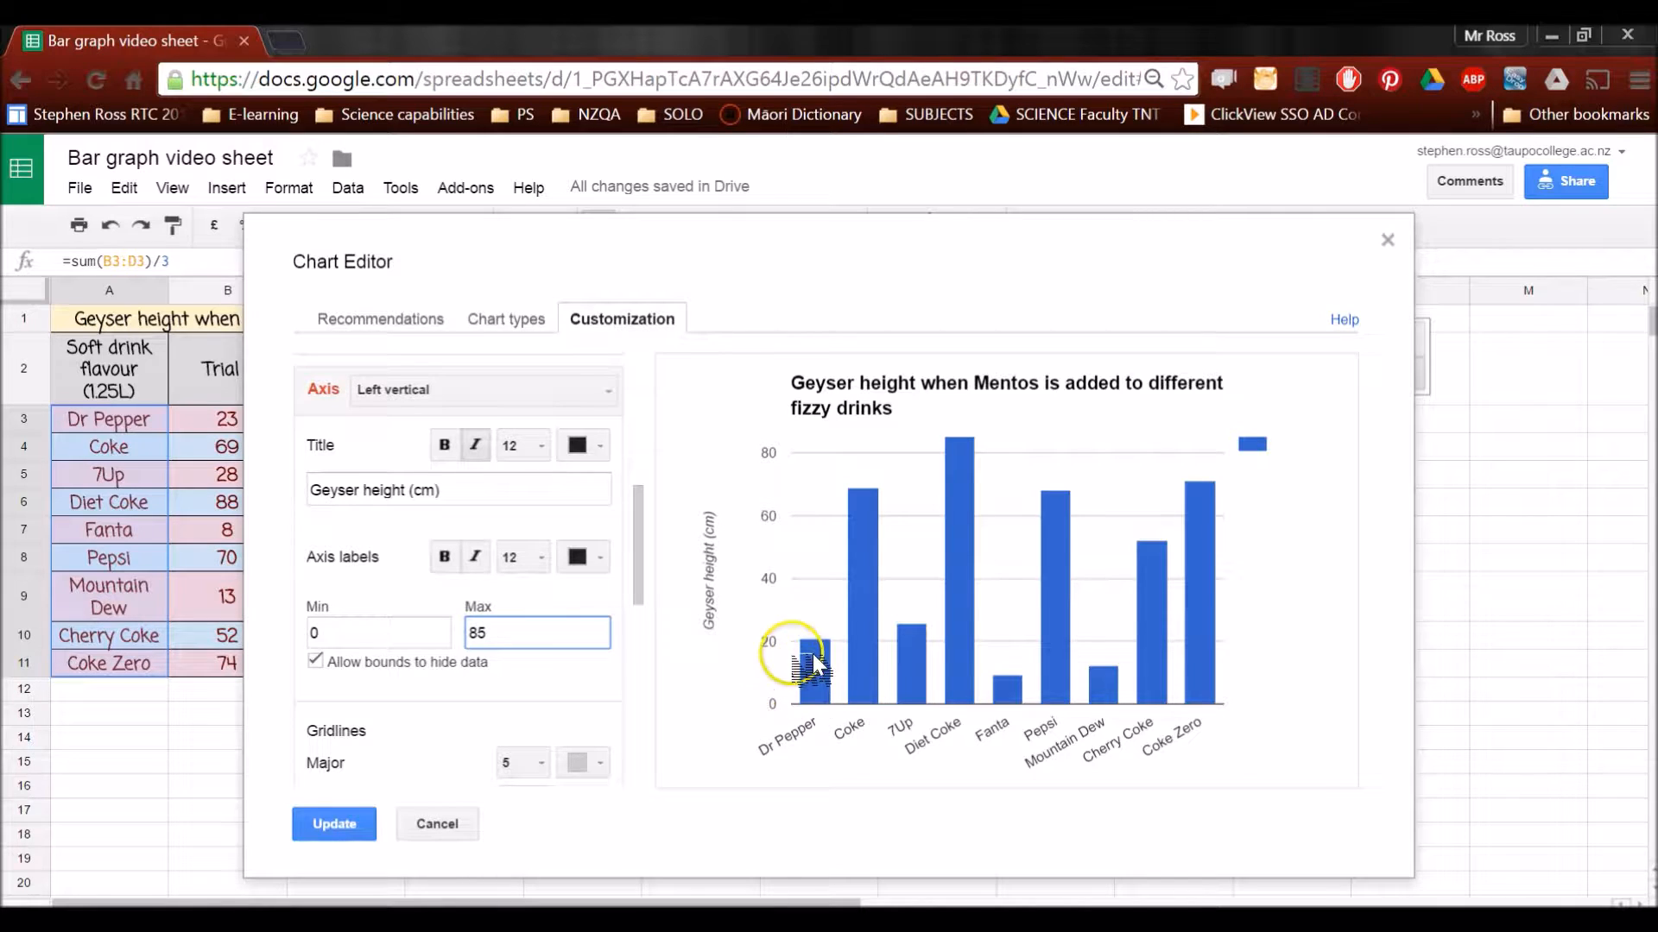
Set the number of major gridlines on the left vertical axis to 9
{"action": "scroll", "coordinate": [639, 618], "scroll_direction": "down", "scroll_amount": 1}
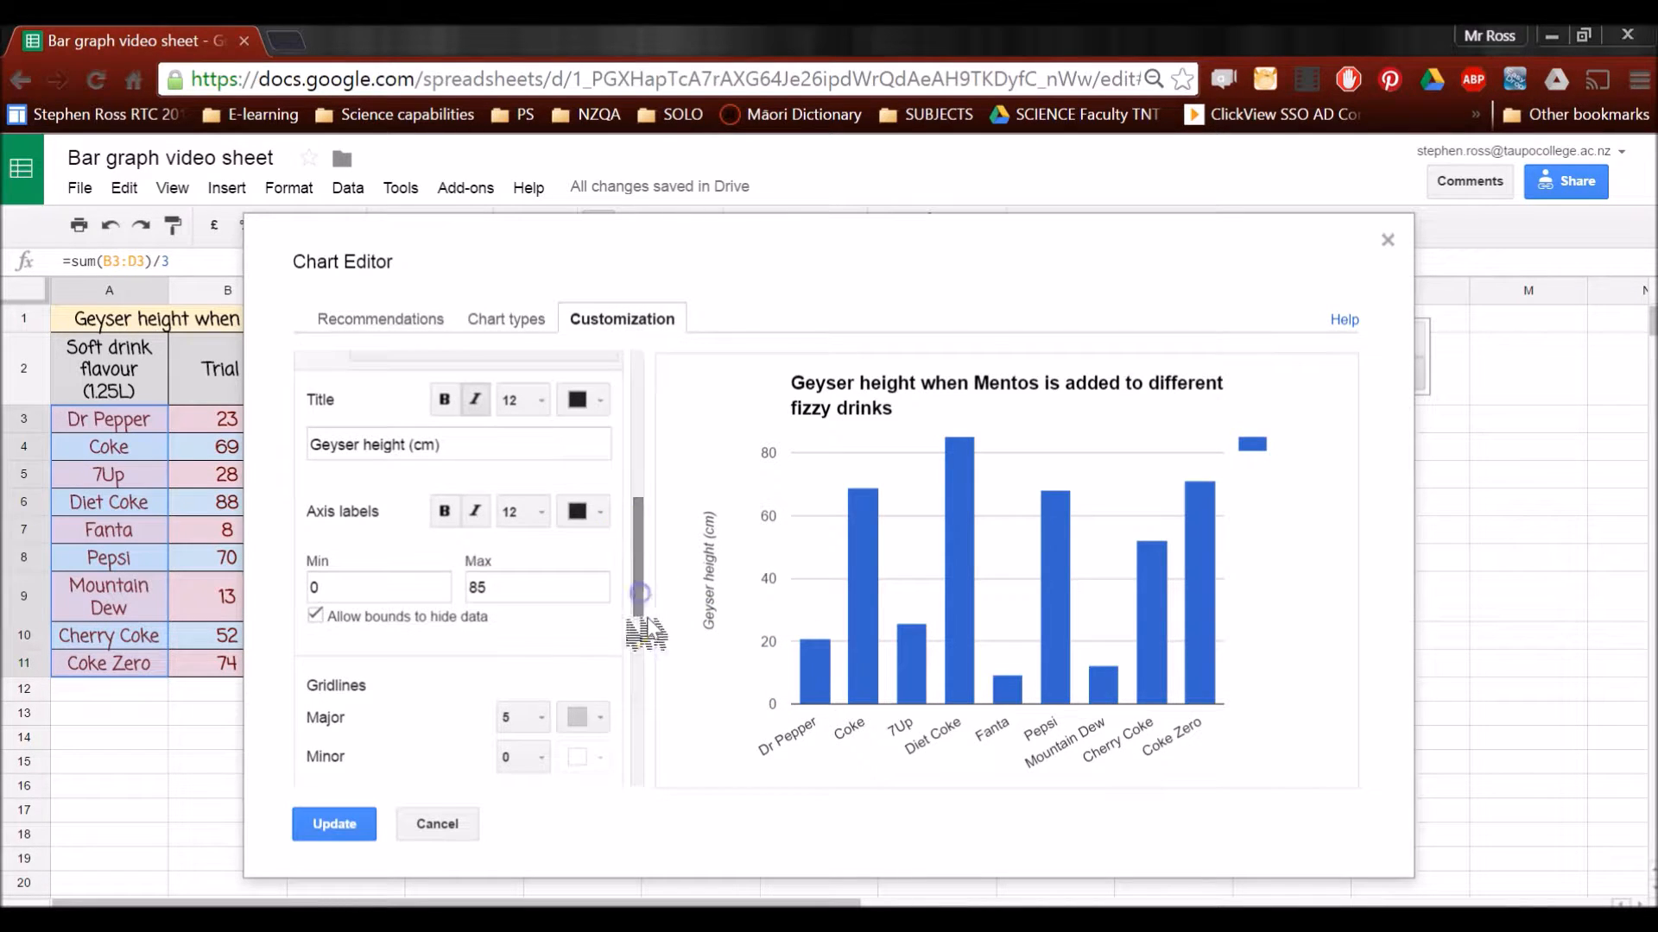
{"action": "left_click", "coordinate": [531, 719]}
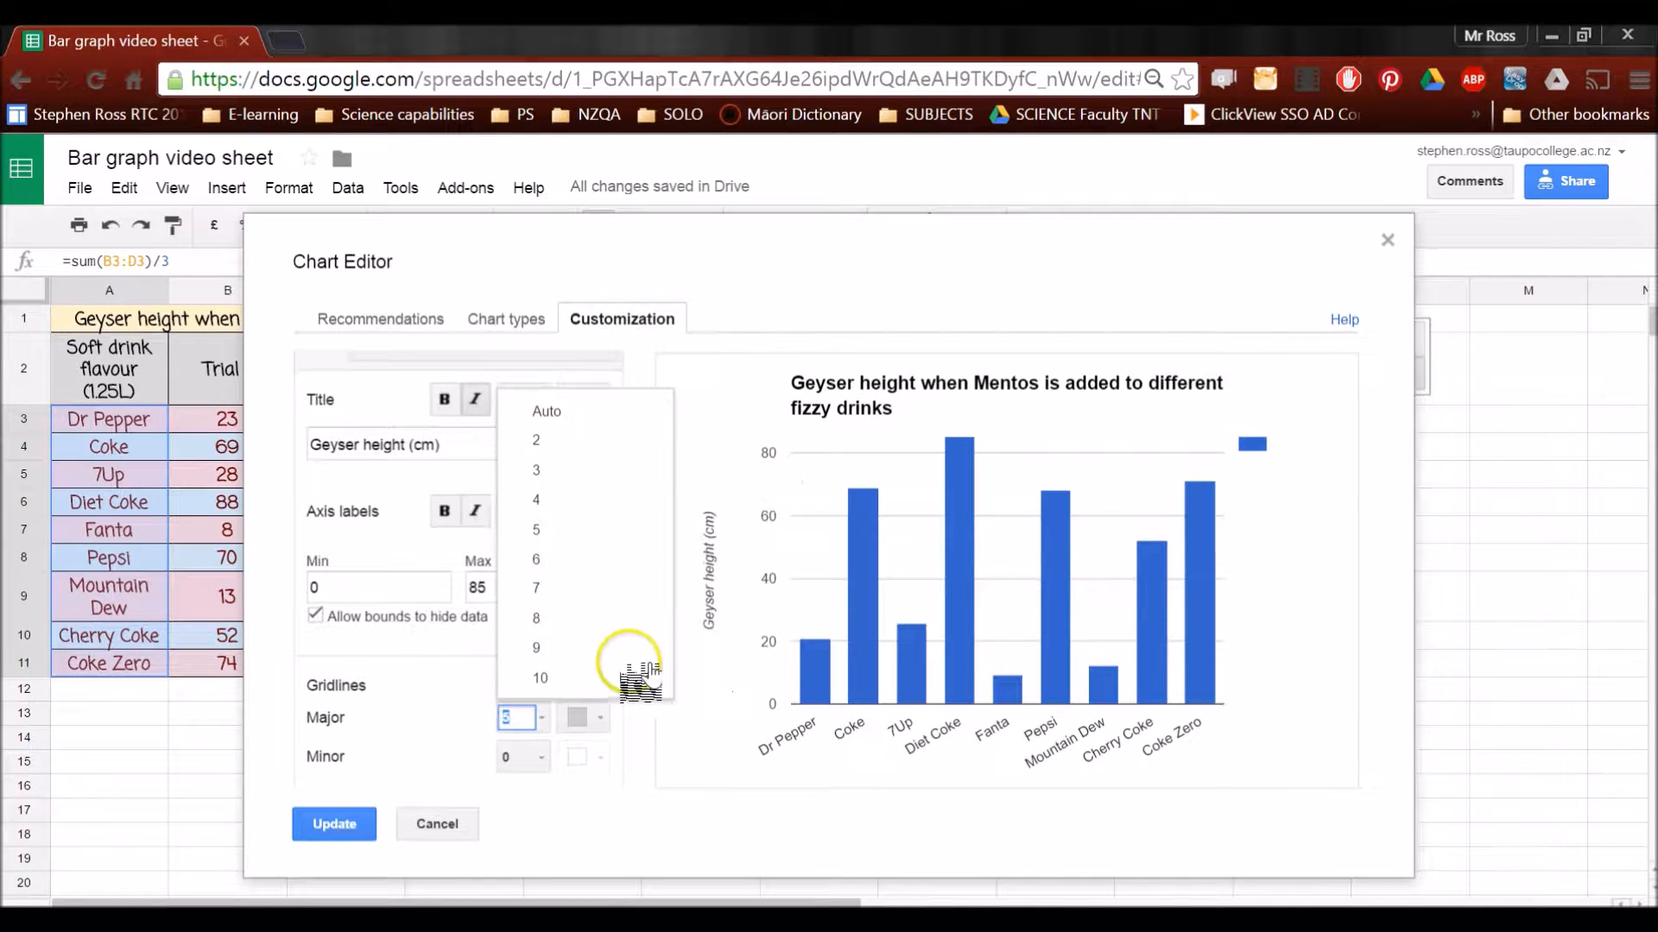
{"action": "left_click", "coordinate": [596, 682]}
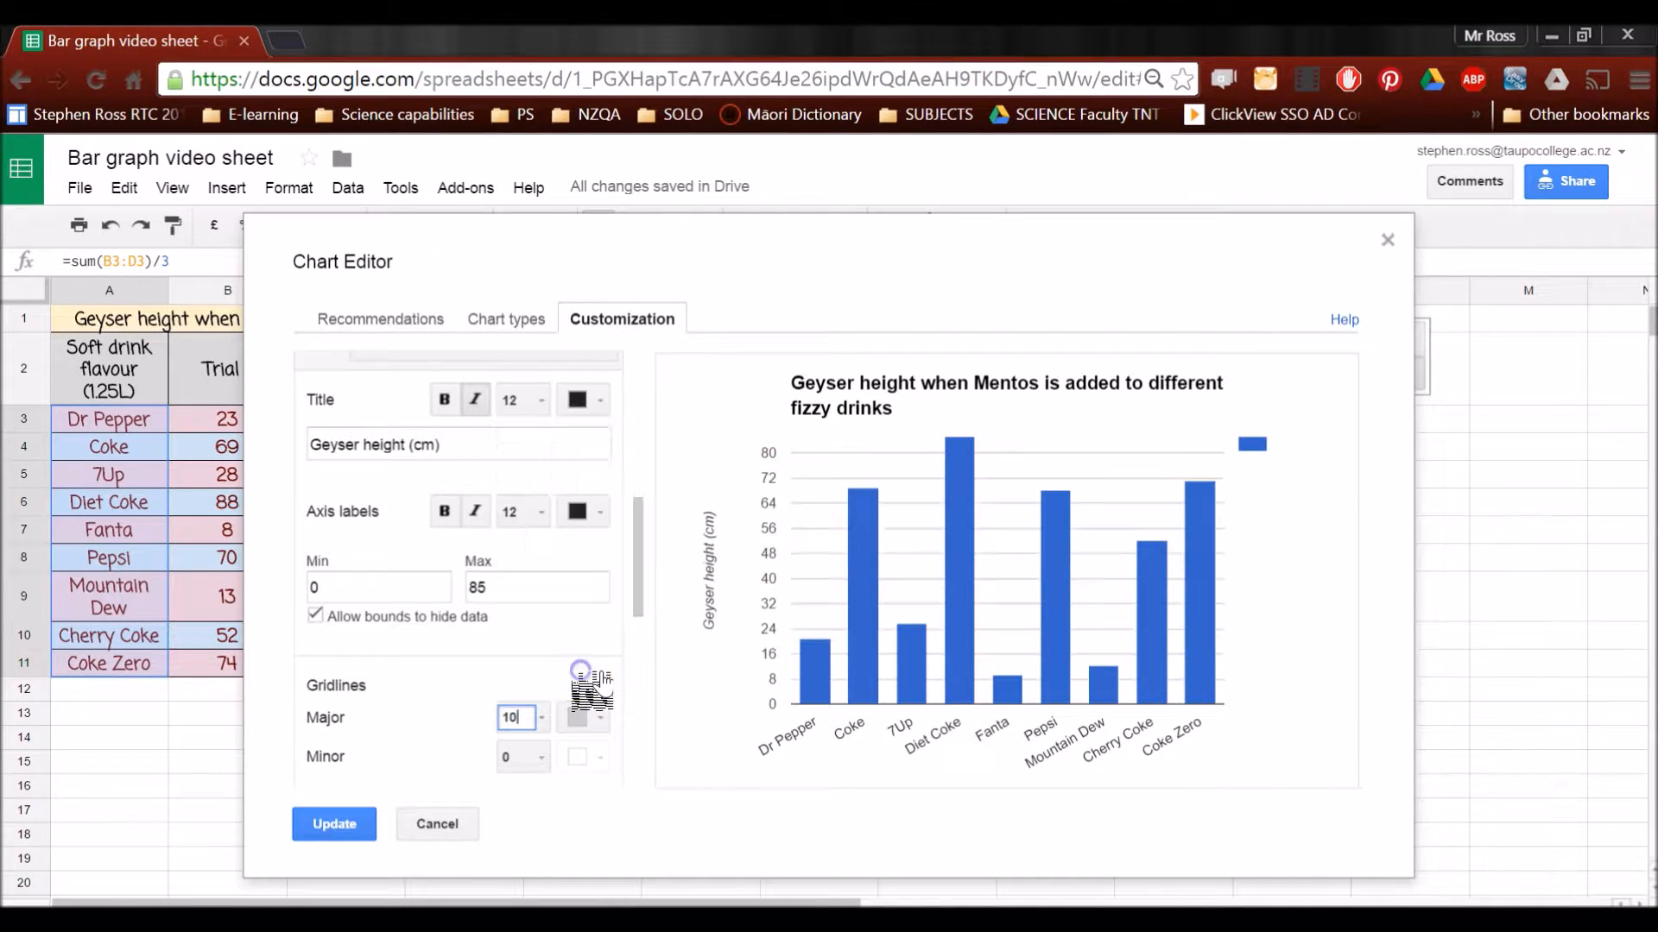
{"action": "left_click", "coordinate": [544, 717]}
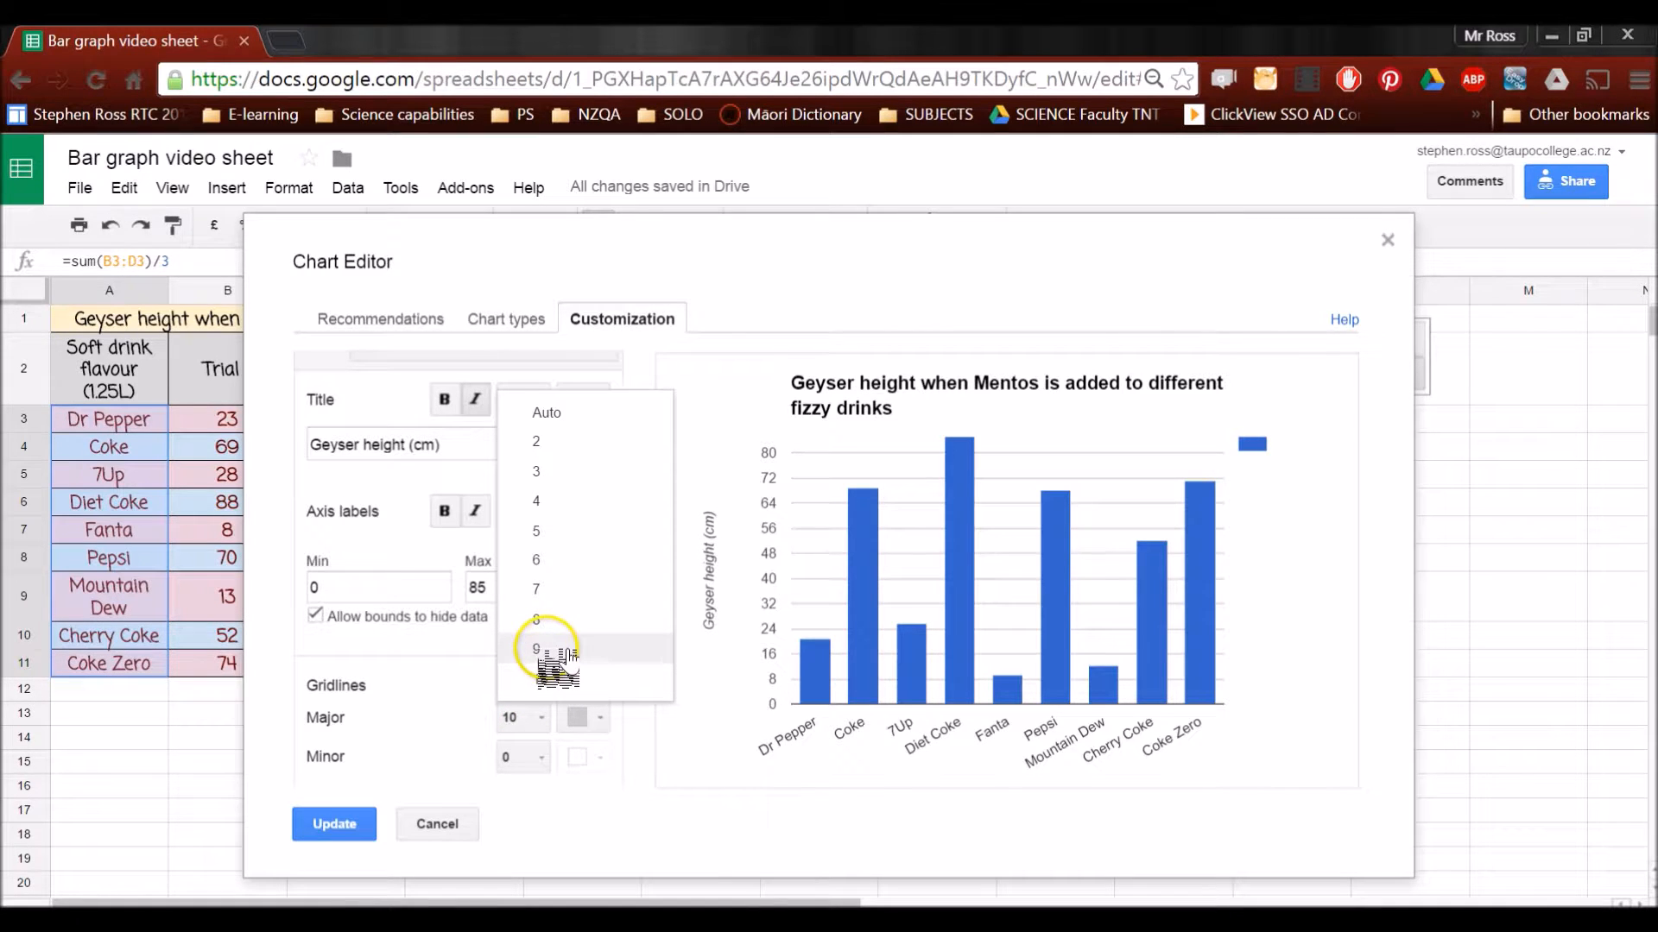
{"action": "left_click", "coordinate": [546, 650]}
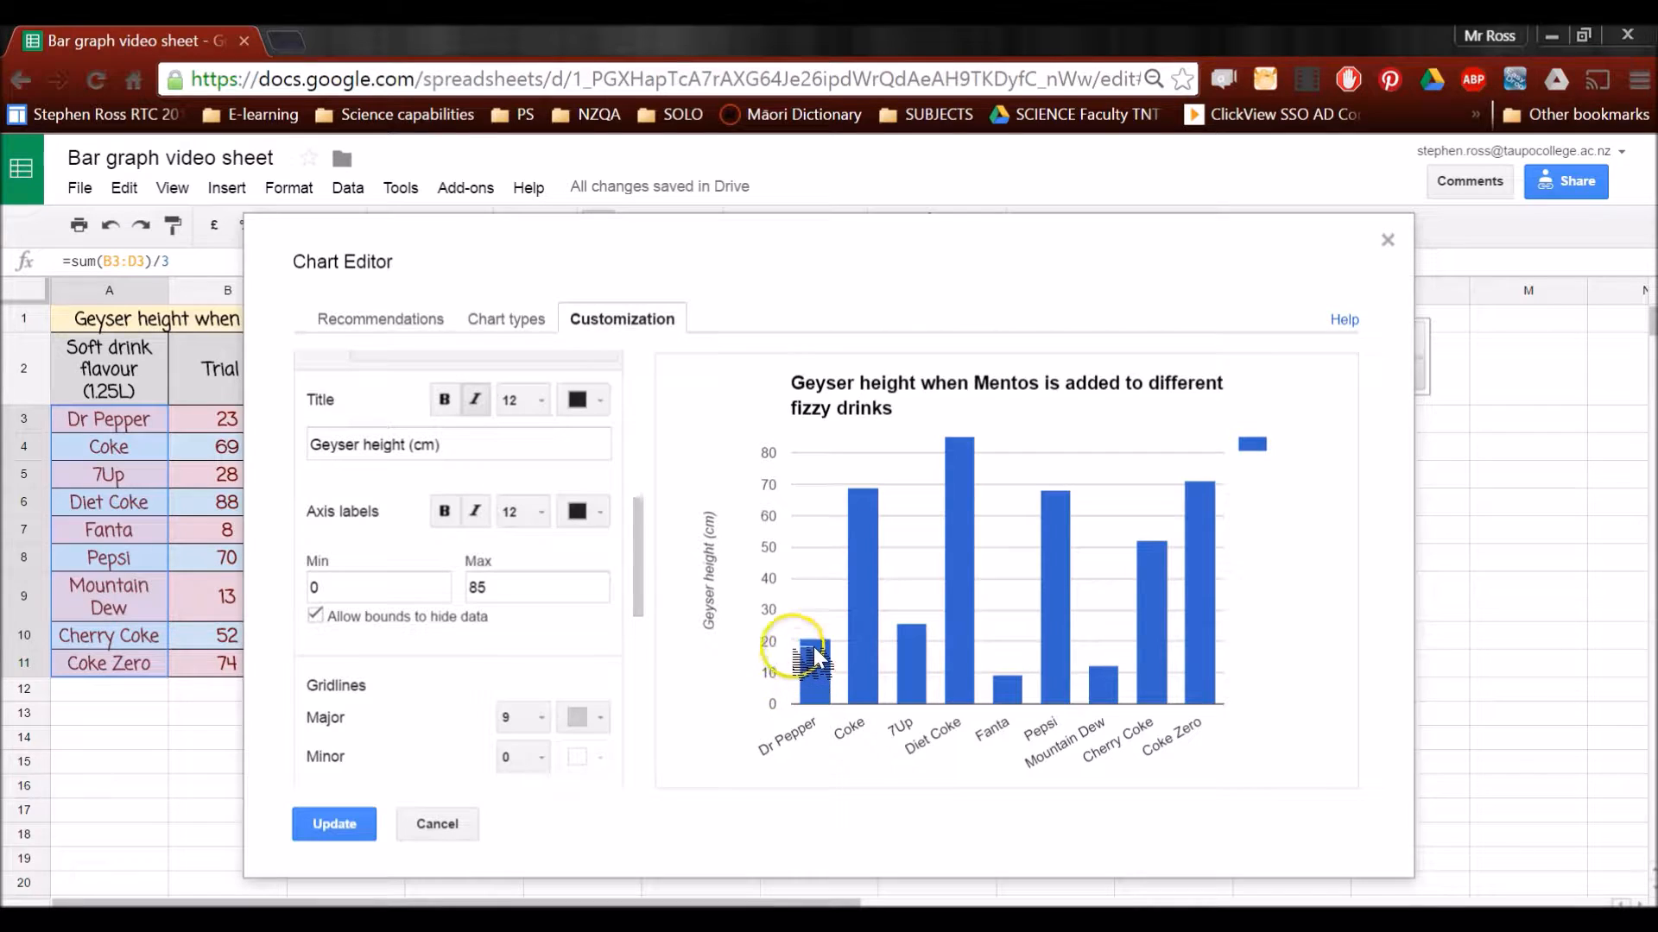
Set the number of minor gridlines on the left vertical axis to 4
{"action": "left_click", "coordinate": [525, 758]}
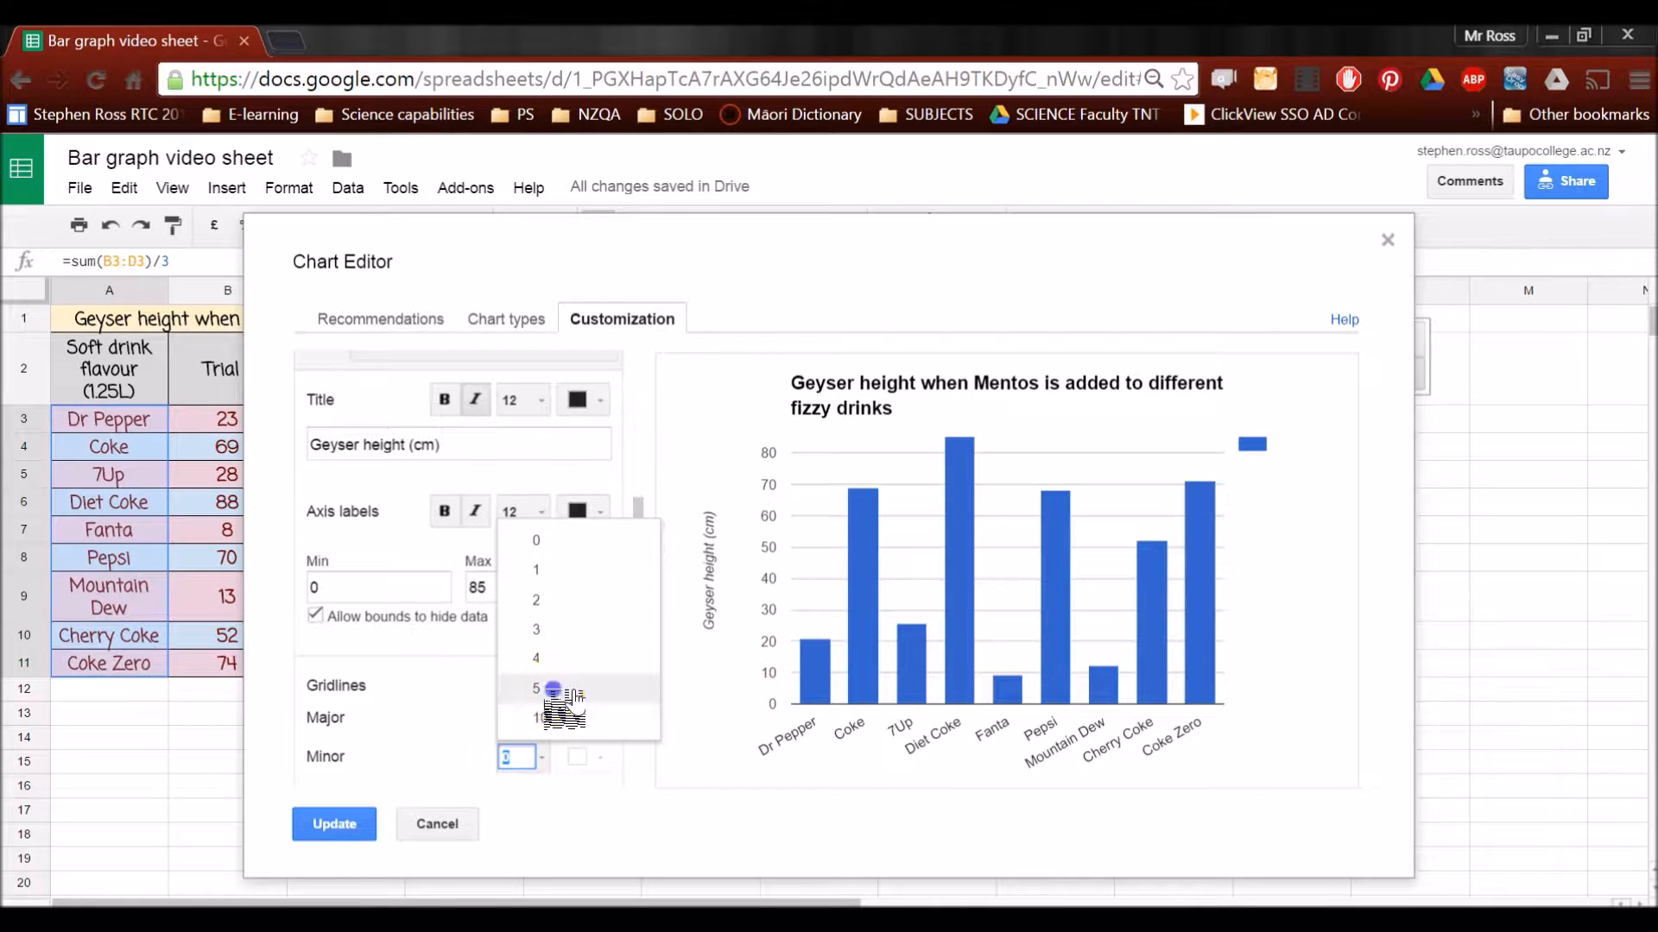
{"action": "left_click", "coordinate": [553, 689]}
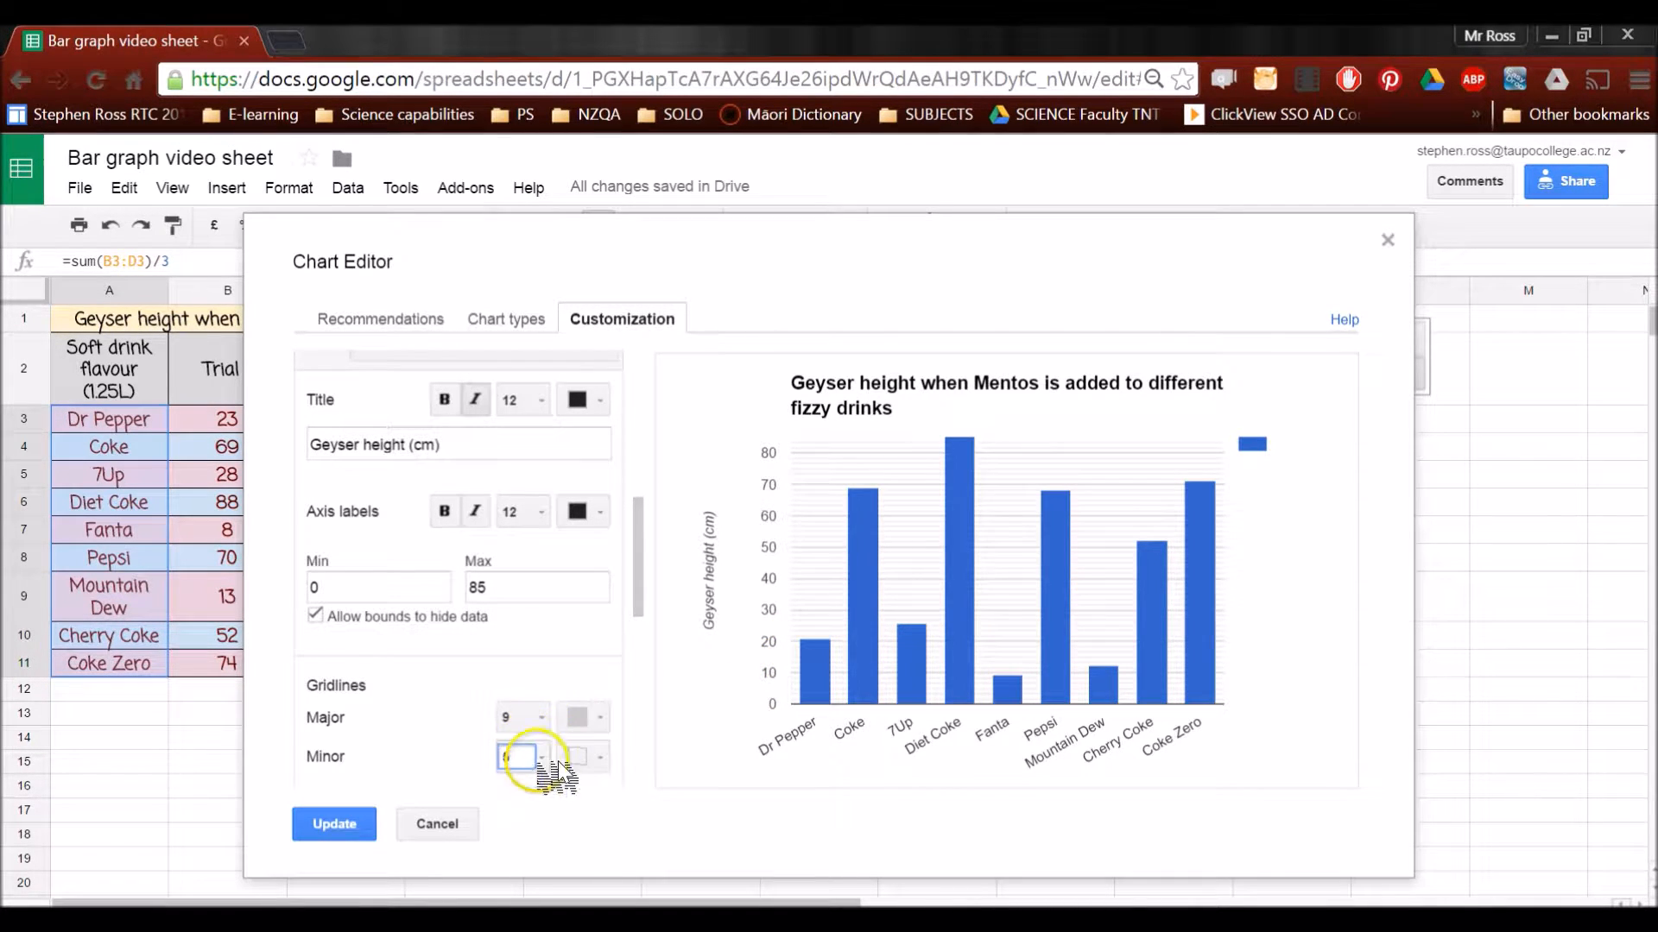
{"action": "left_click", "coordinate": [553, 751]}
{"action": "left_click", "coordinate": [553, 663]}
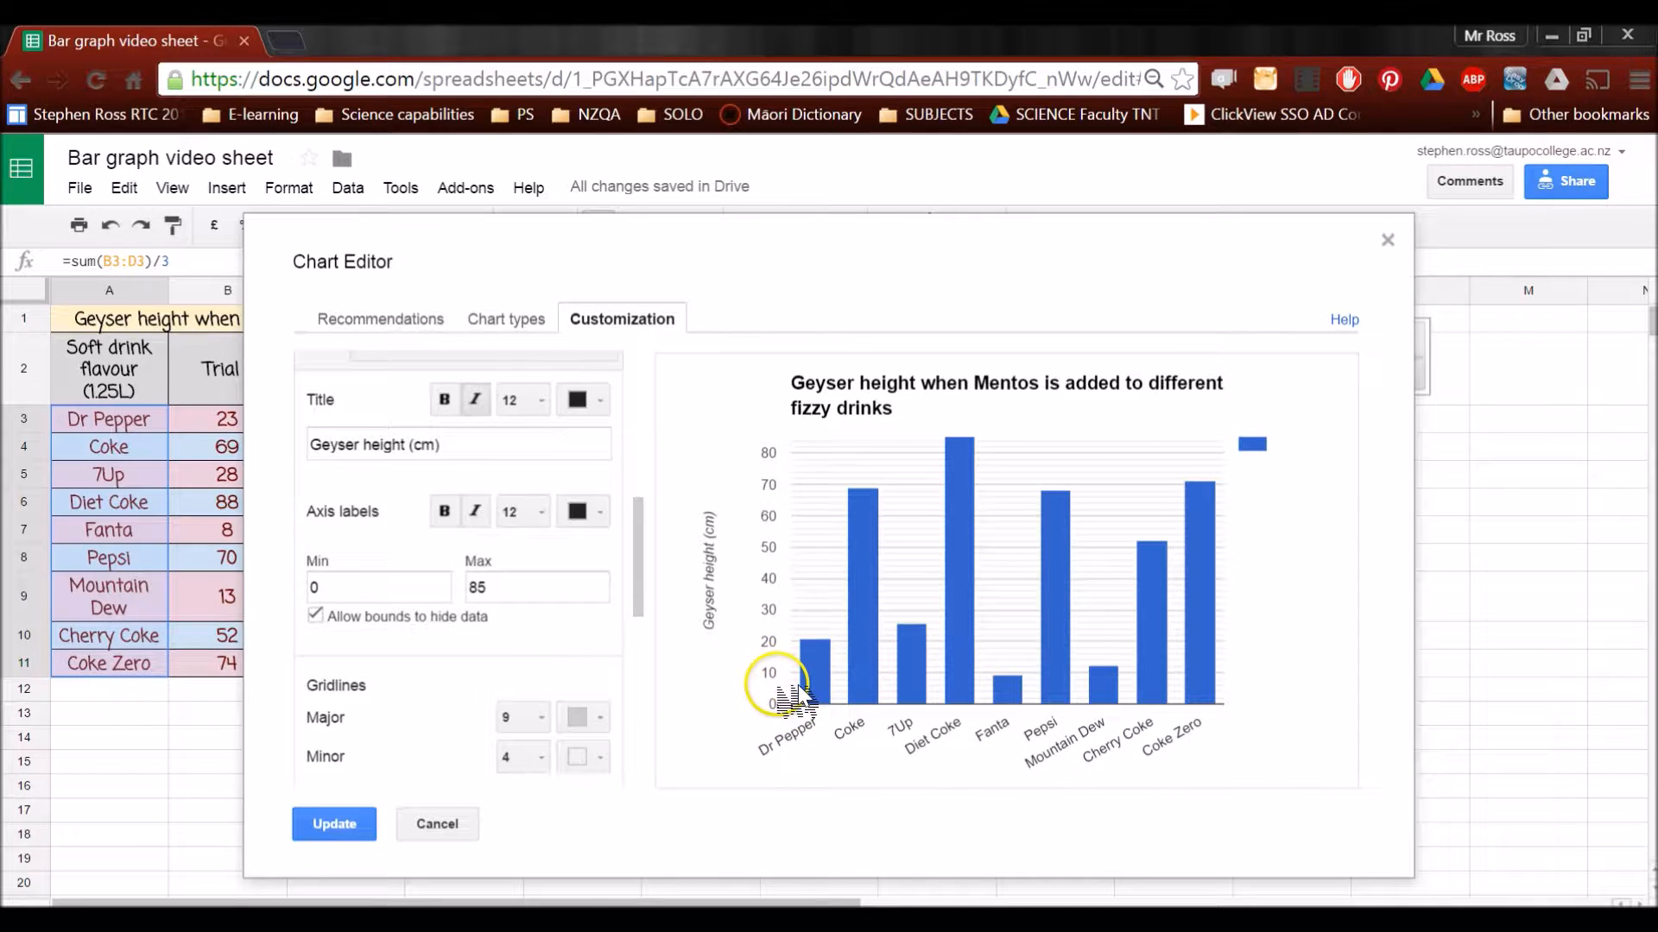
Raise the left vertical axis maximum to 90 and apply the customizations to the chart in the sheet
{"action": "mouse_move", "coordinate": [991, 557]}
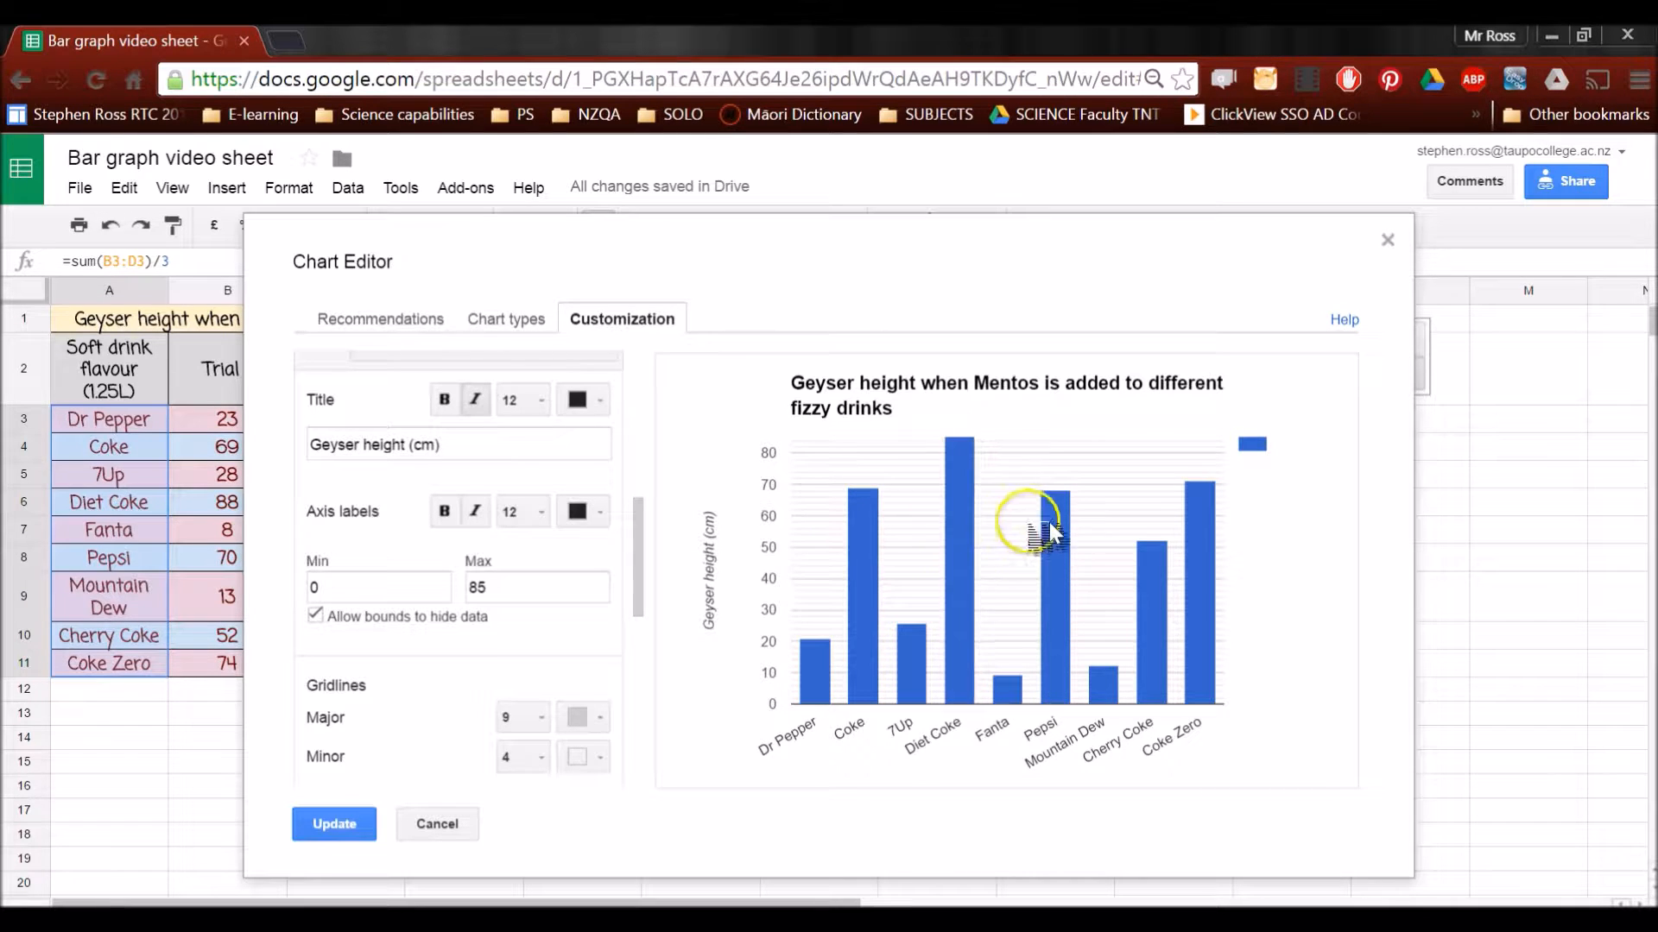
{"action": "left_click", "coordinate": [519, 585]}
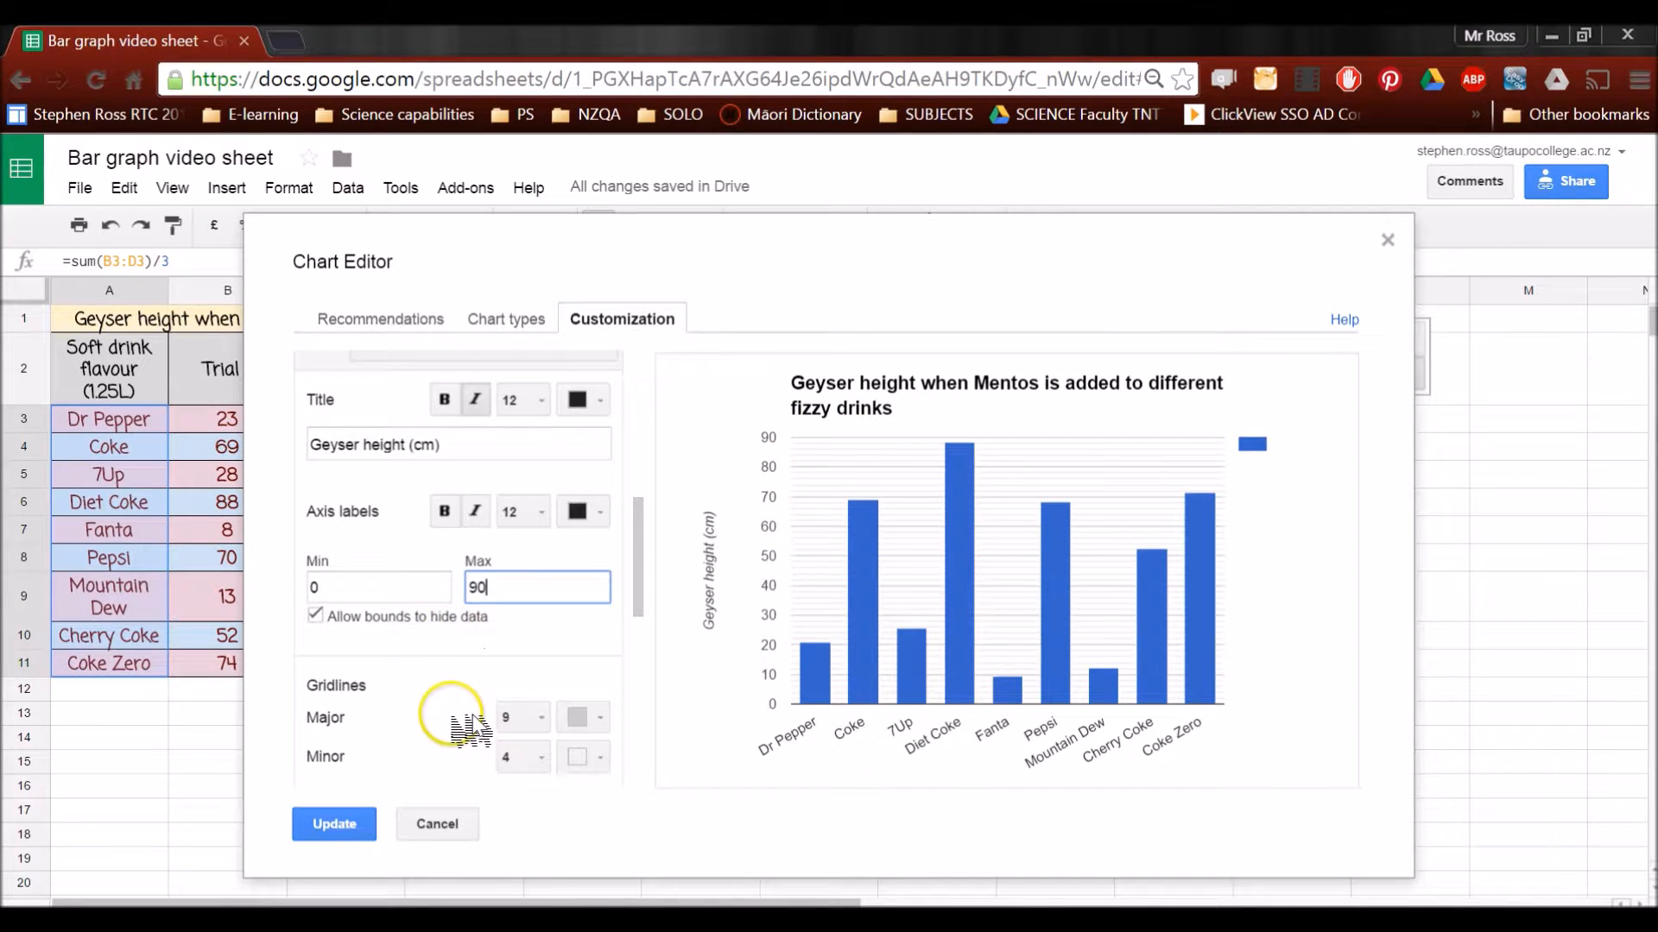
{"action": "left_click", "coordinate": [381, 825]}
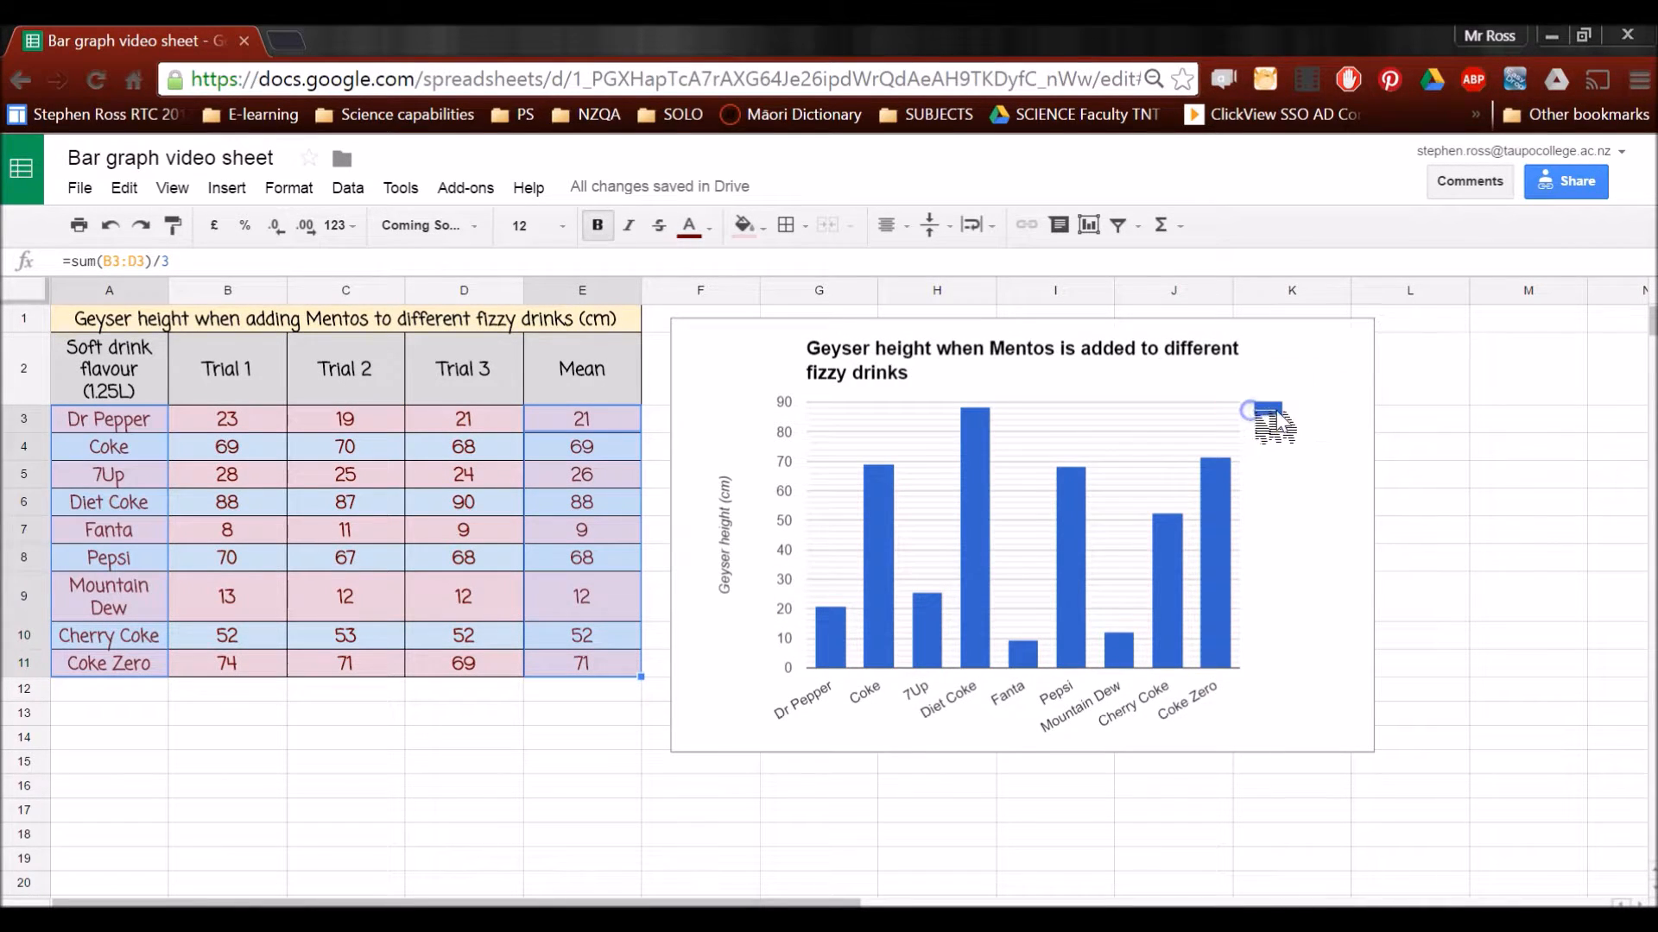
Remove the legend from the geyser height chart by setting its position to None
{"action": "left_click", "coordinate": [1267, 412]}
{"action": "left_click", "coordinate": [1269, 411]}
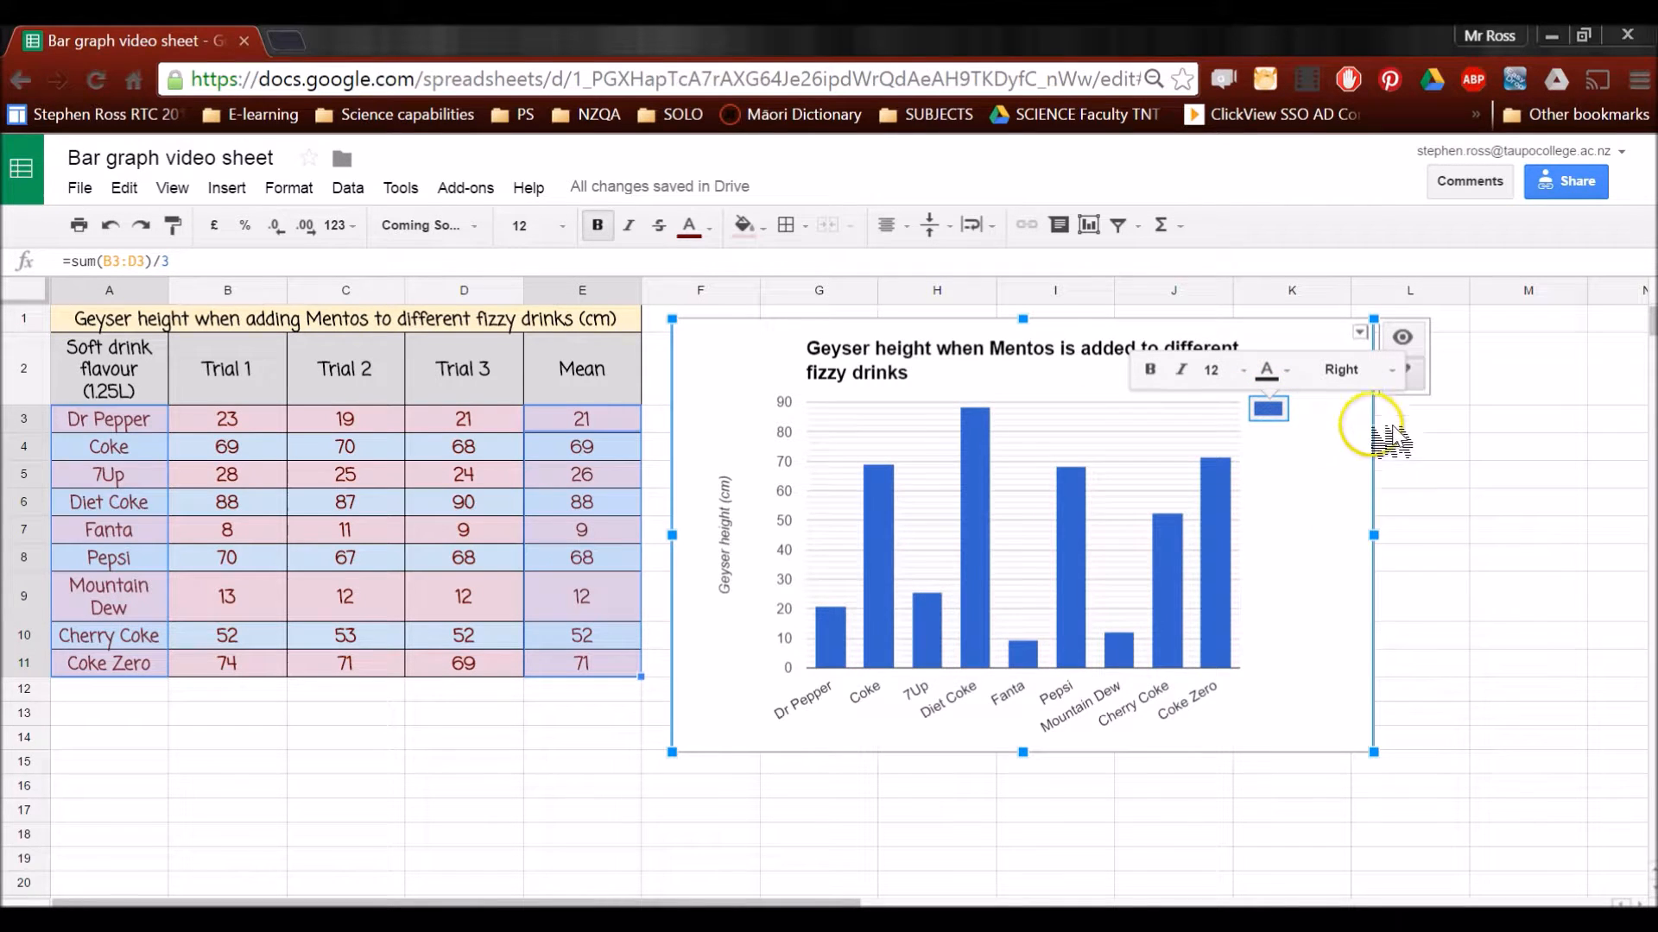
{"action": "left_click", "coordinate": [1373, 371]}
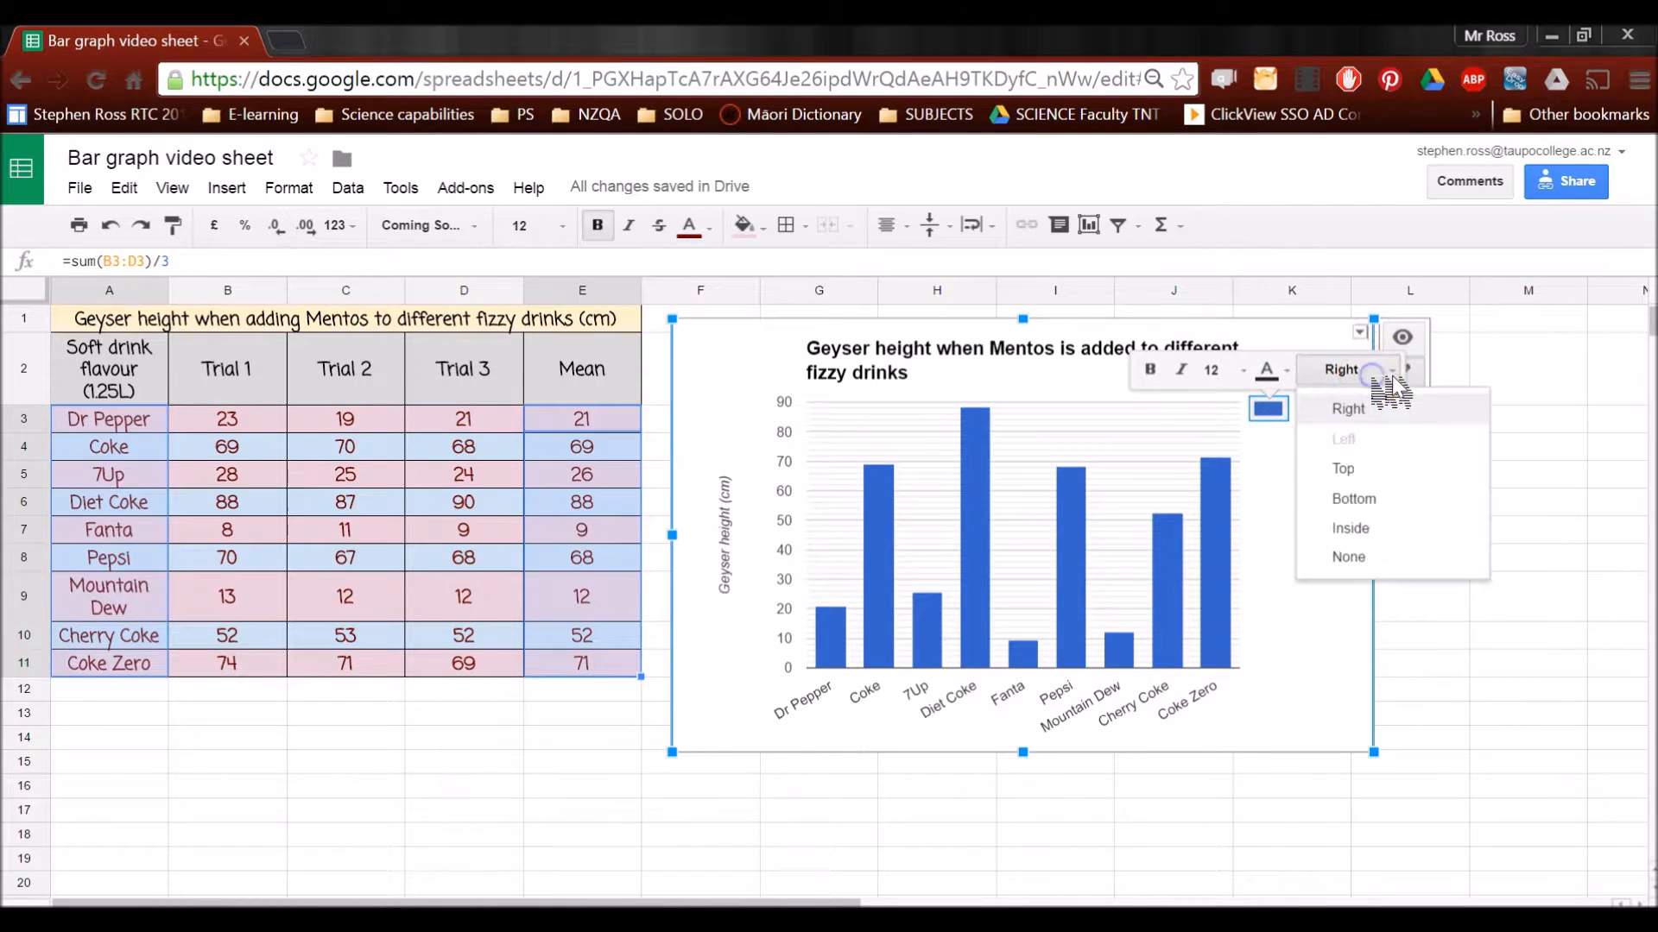
{"action": "left_click", "coordinate": [1340, 466]}
{"action": "left_click", "coordinate": [938, 349]}
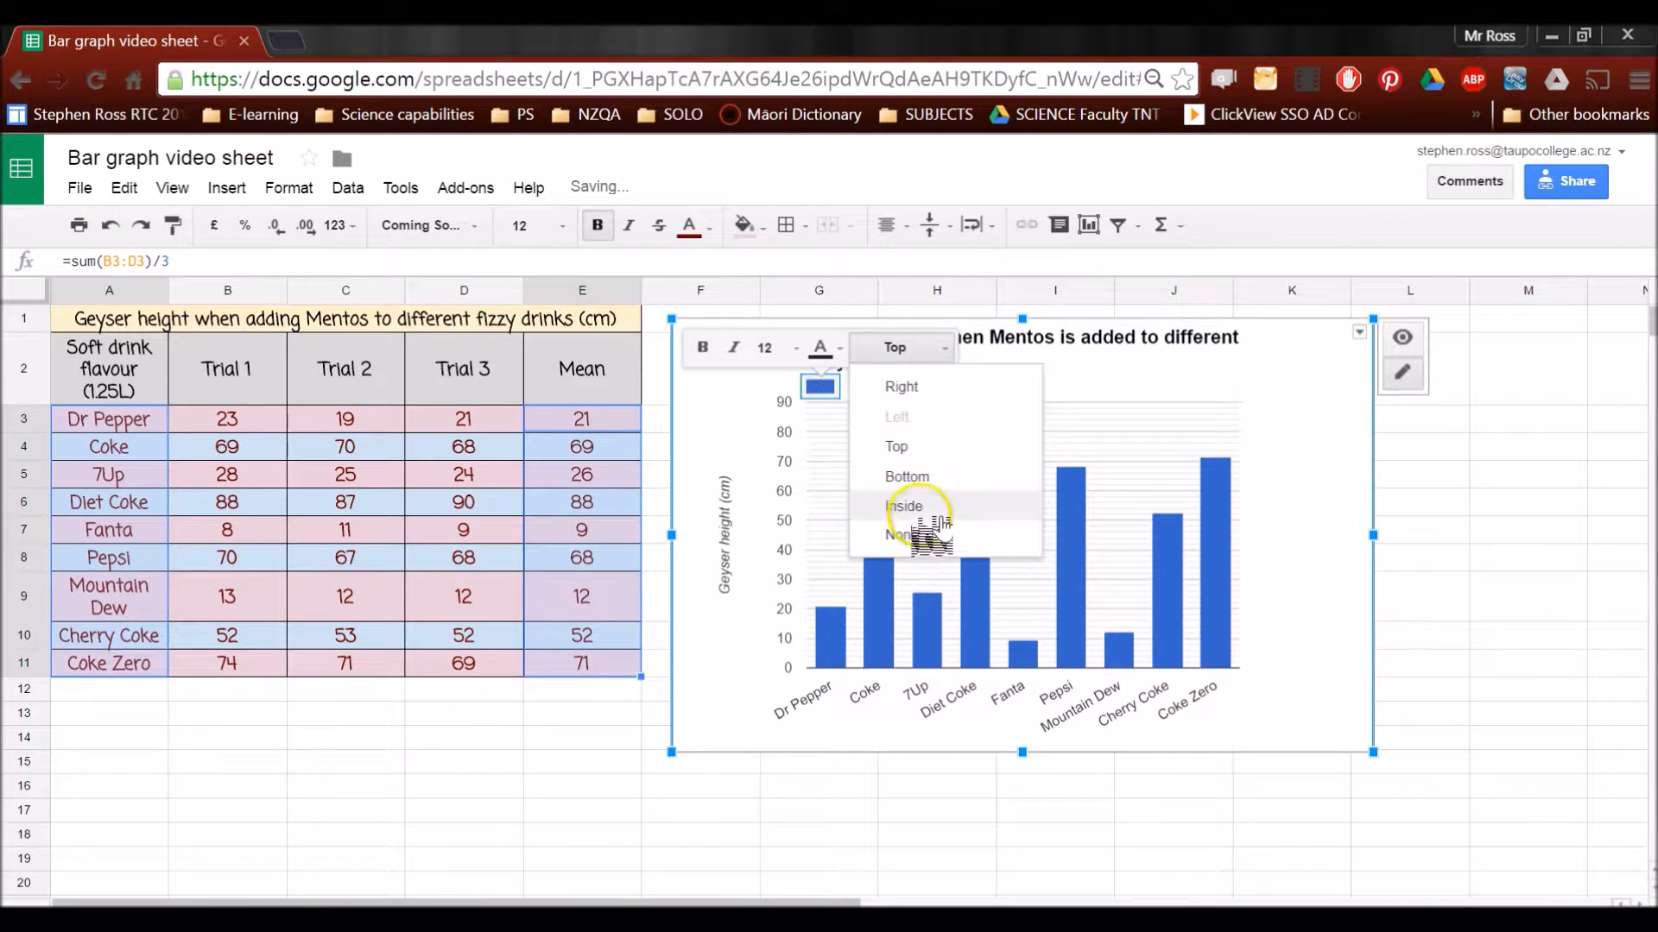
{"action": "left_click", "coordinate": [917, 535]}
{"action": "left_click", "coordinate": [1314, 492]}
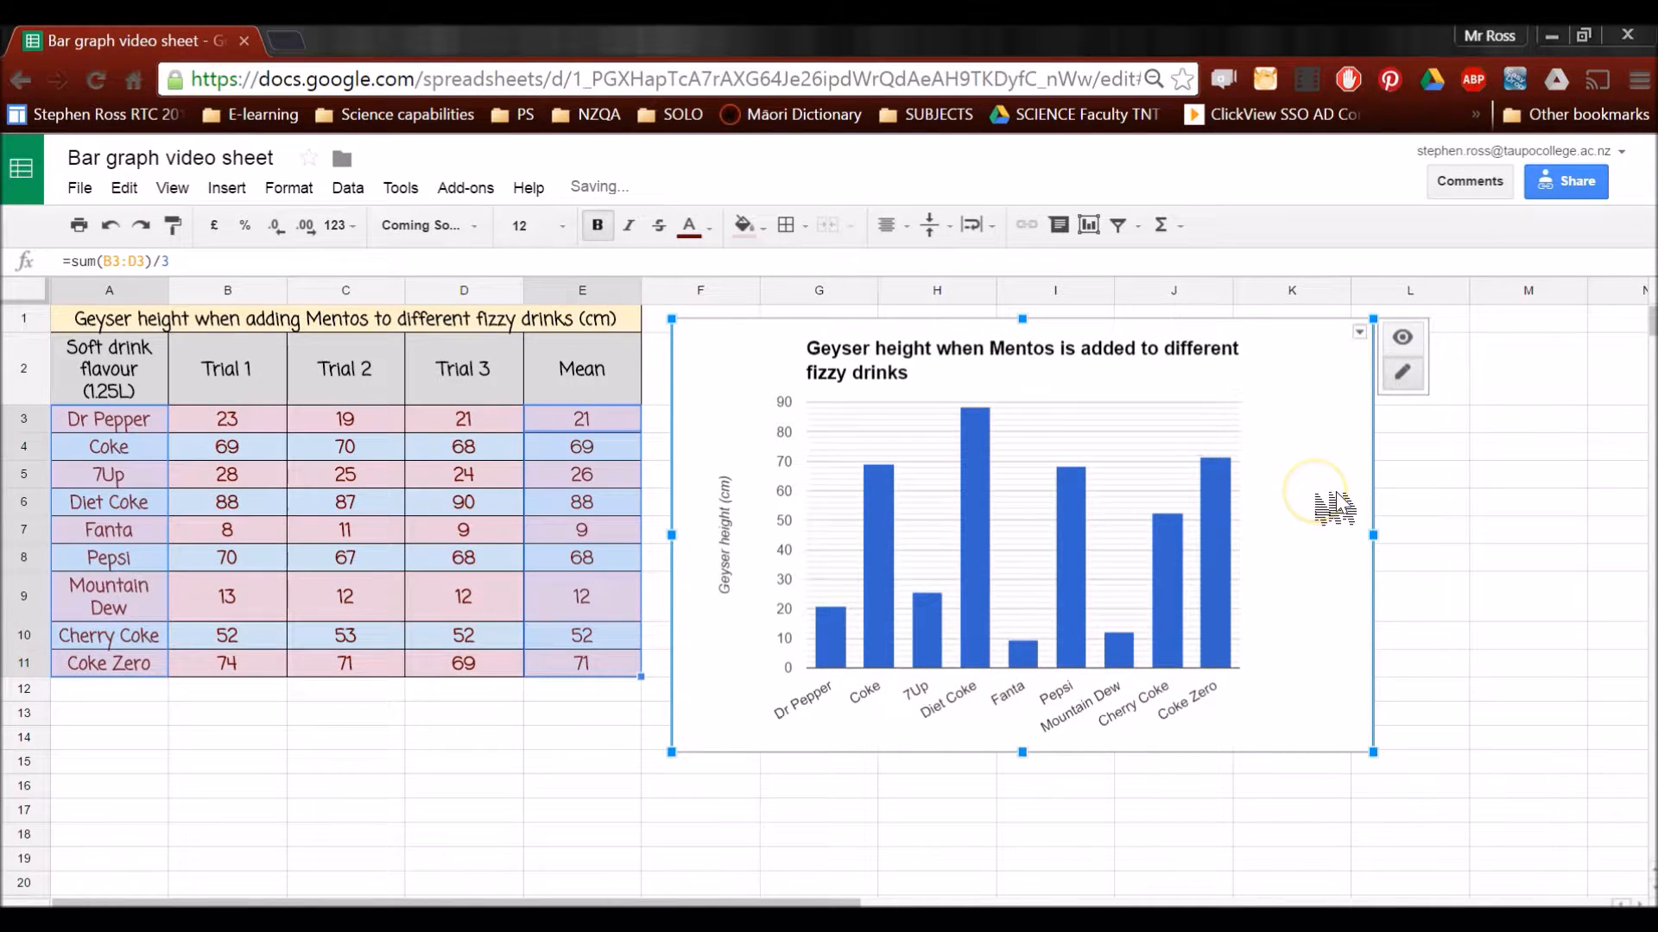
{"action": "left_click", "coordinate": [1338, 450]}
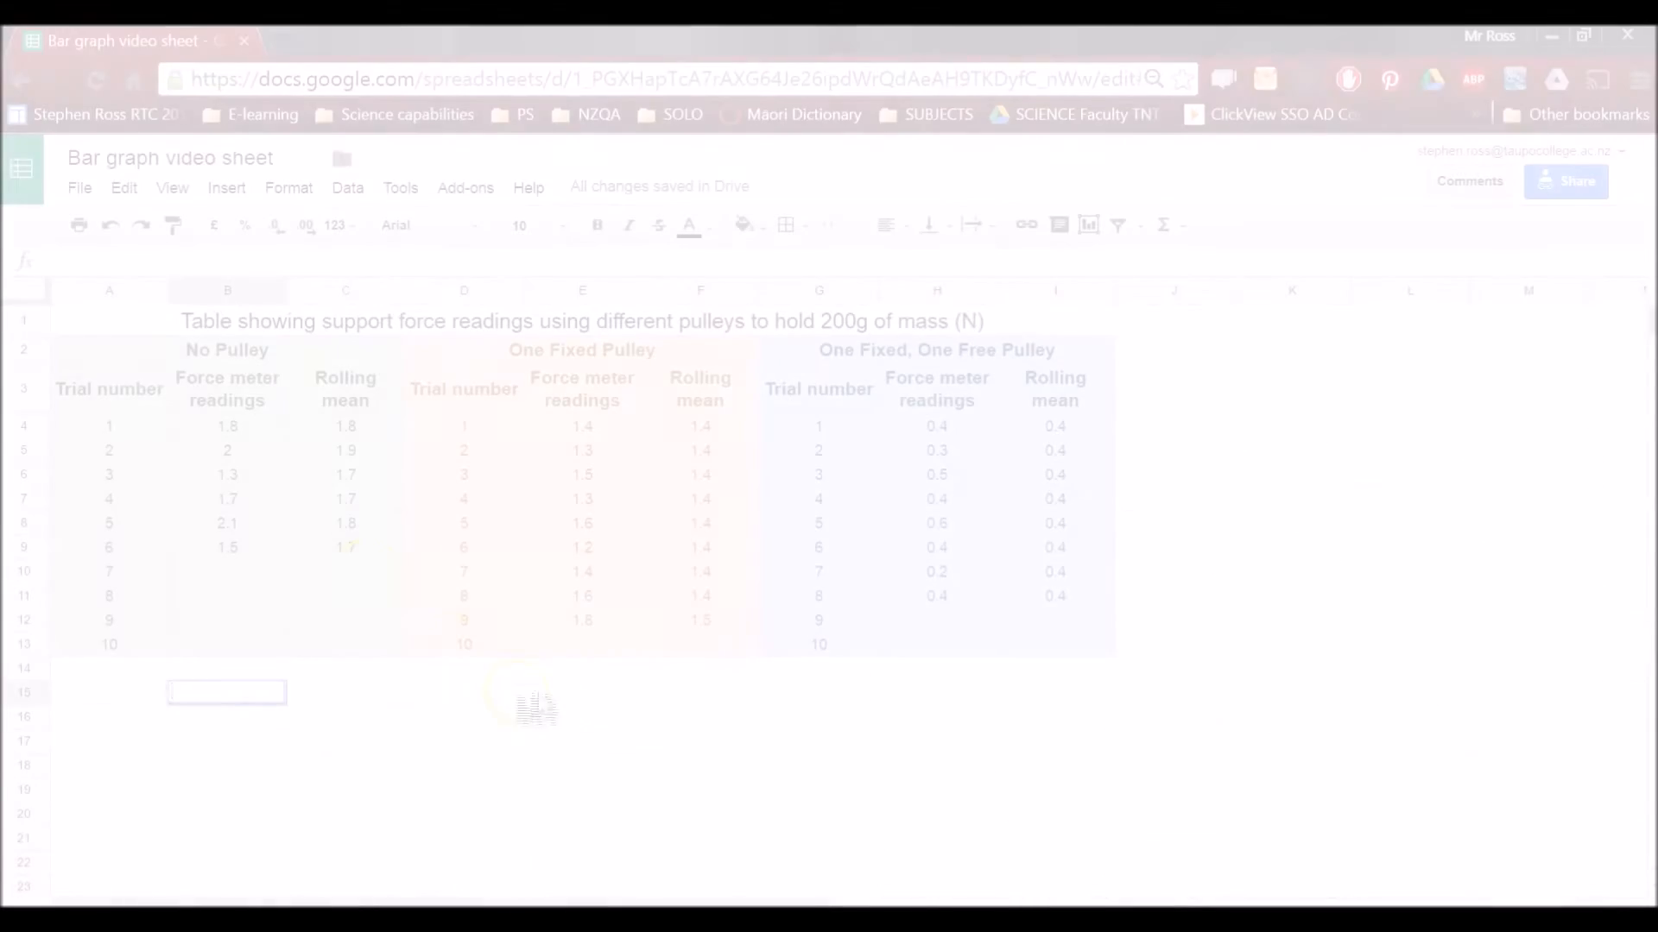
In the pulley table, select the last rolling means in C9, F12 and I11 together with the three pulley headings in row 2
{"action": "left_click", "coordinate": [367, 551]}
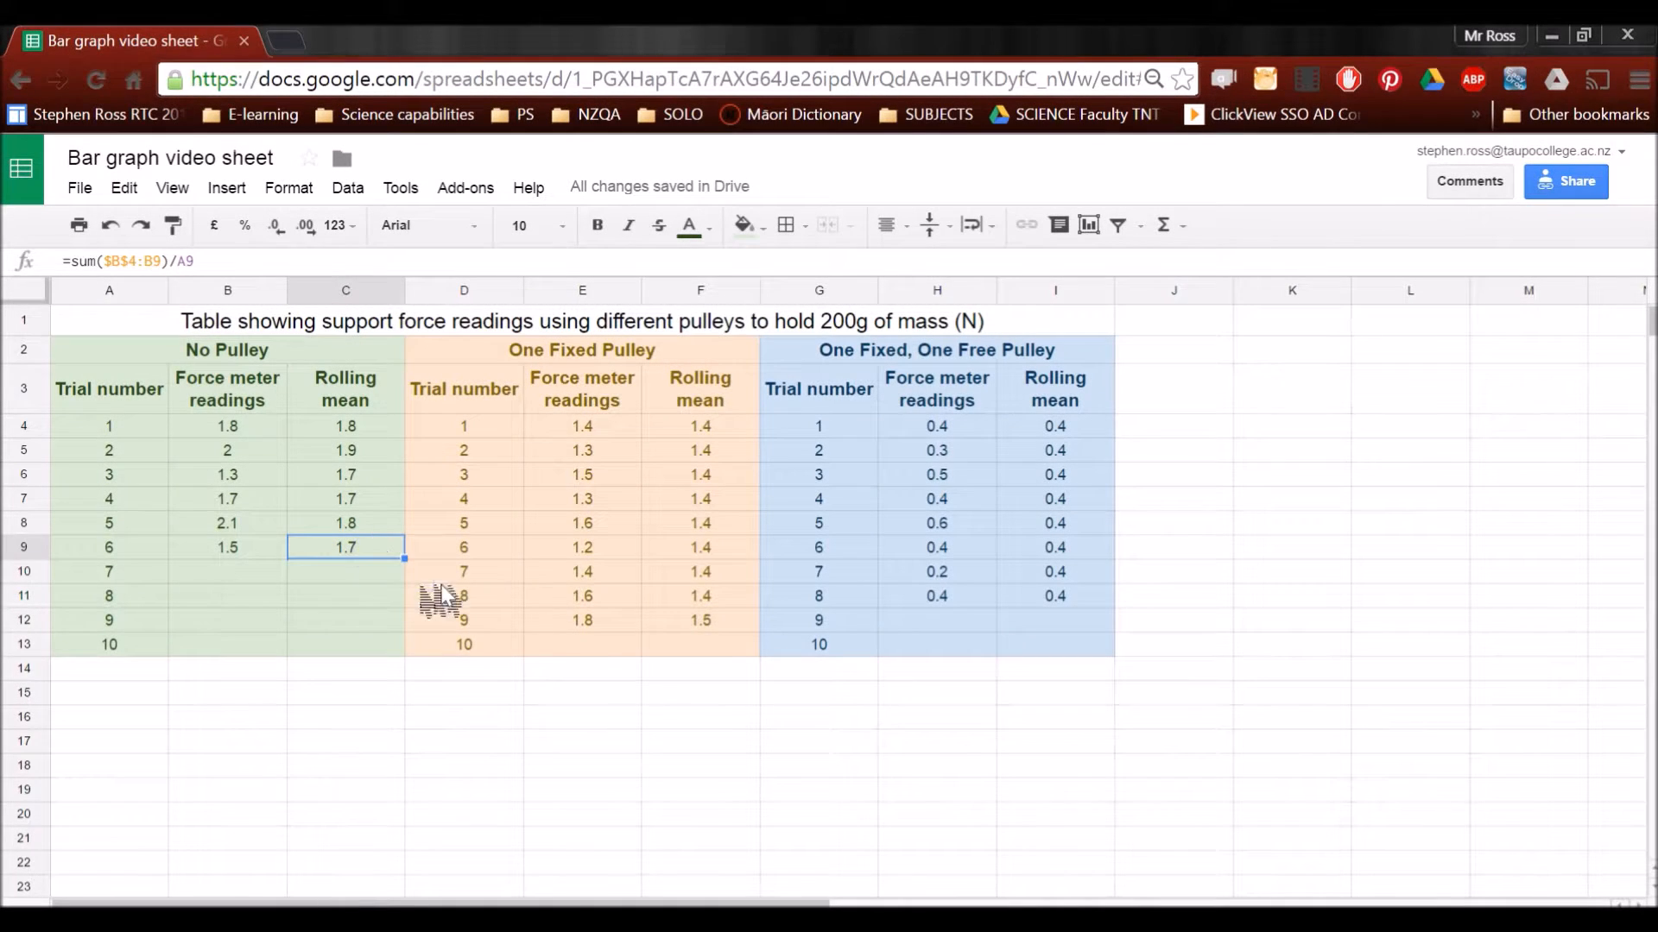
{"action": "left_click", "coordinate": [703, 622]}
{"action": "left_click", "coordinate": [1059, 597], "text": "ctrl"}
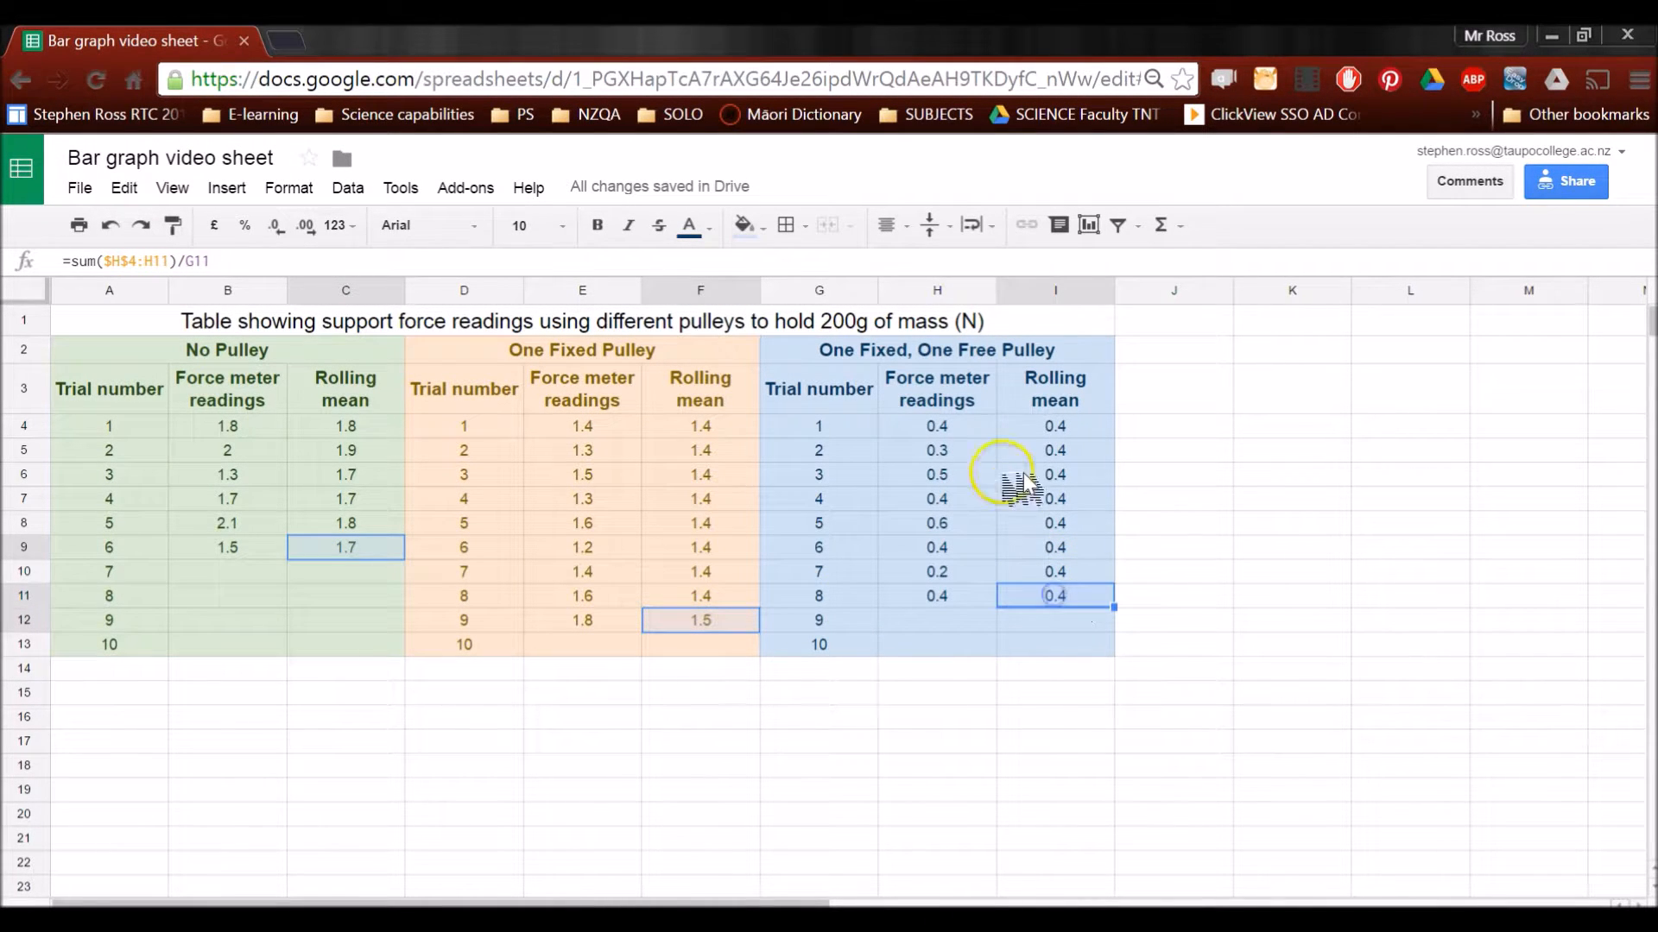
{"action": "left_click", "coordinate": [988, 353], "text": "ctrl"}
{"action": "left_click", "coordinate": [717, 354], "text": "ctrl"}
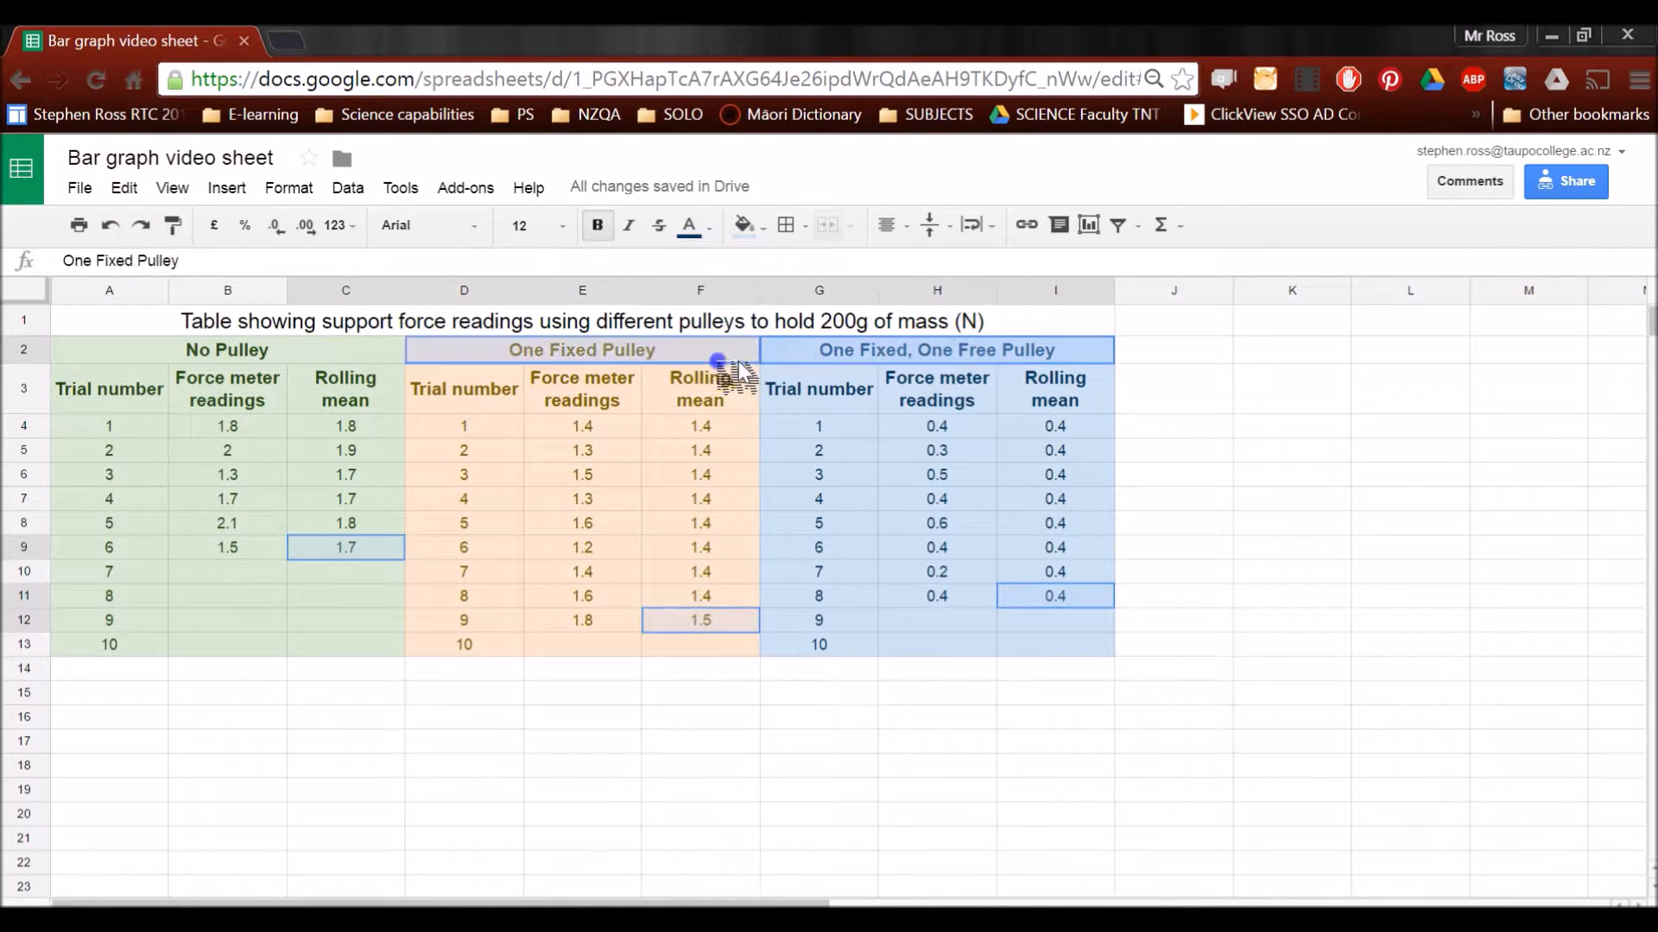
{"action": "left_click", "coordinate": [337, 354], "text": "ctrl"}
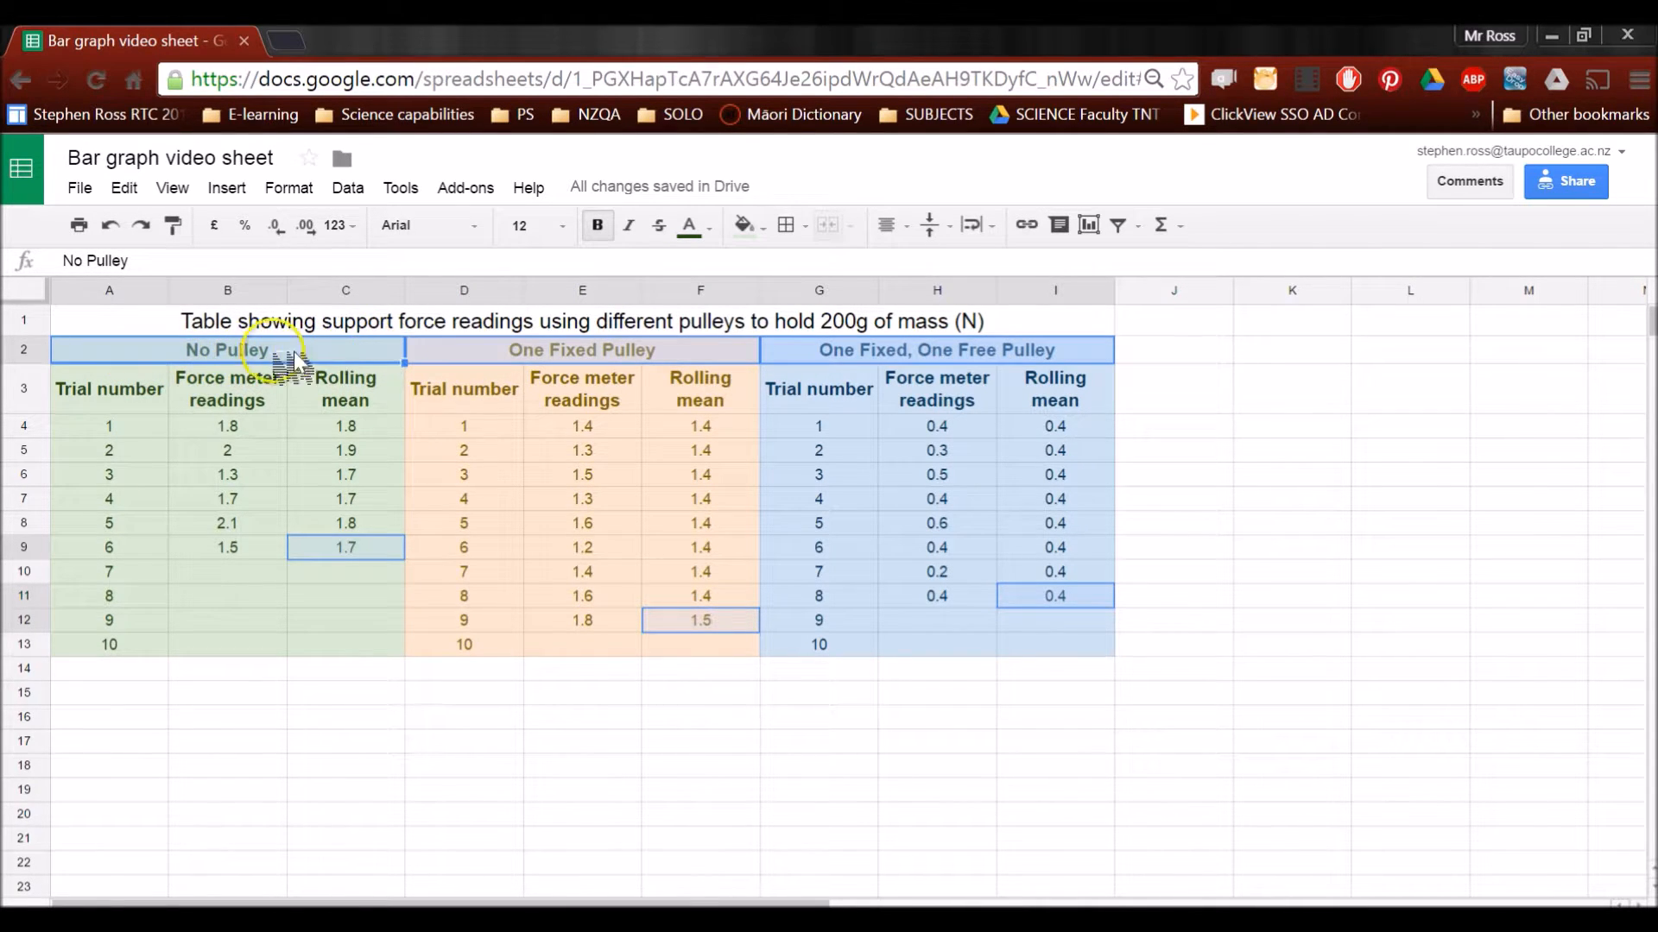
Below the pulley table, enter the labels "No pulley", "One fixed pulley" and "One fixed pulley, one free pulley" in A15:A17
{"action": "left_click", "coordinate": [547, 740]}
{"action": "left_click_drag", "start_coordinate": [222, 693], "coordinate": [451, 724]}
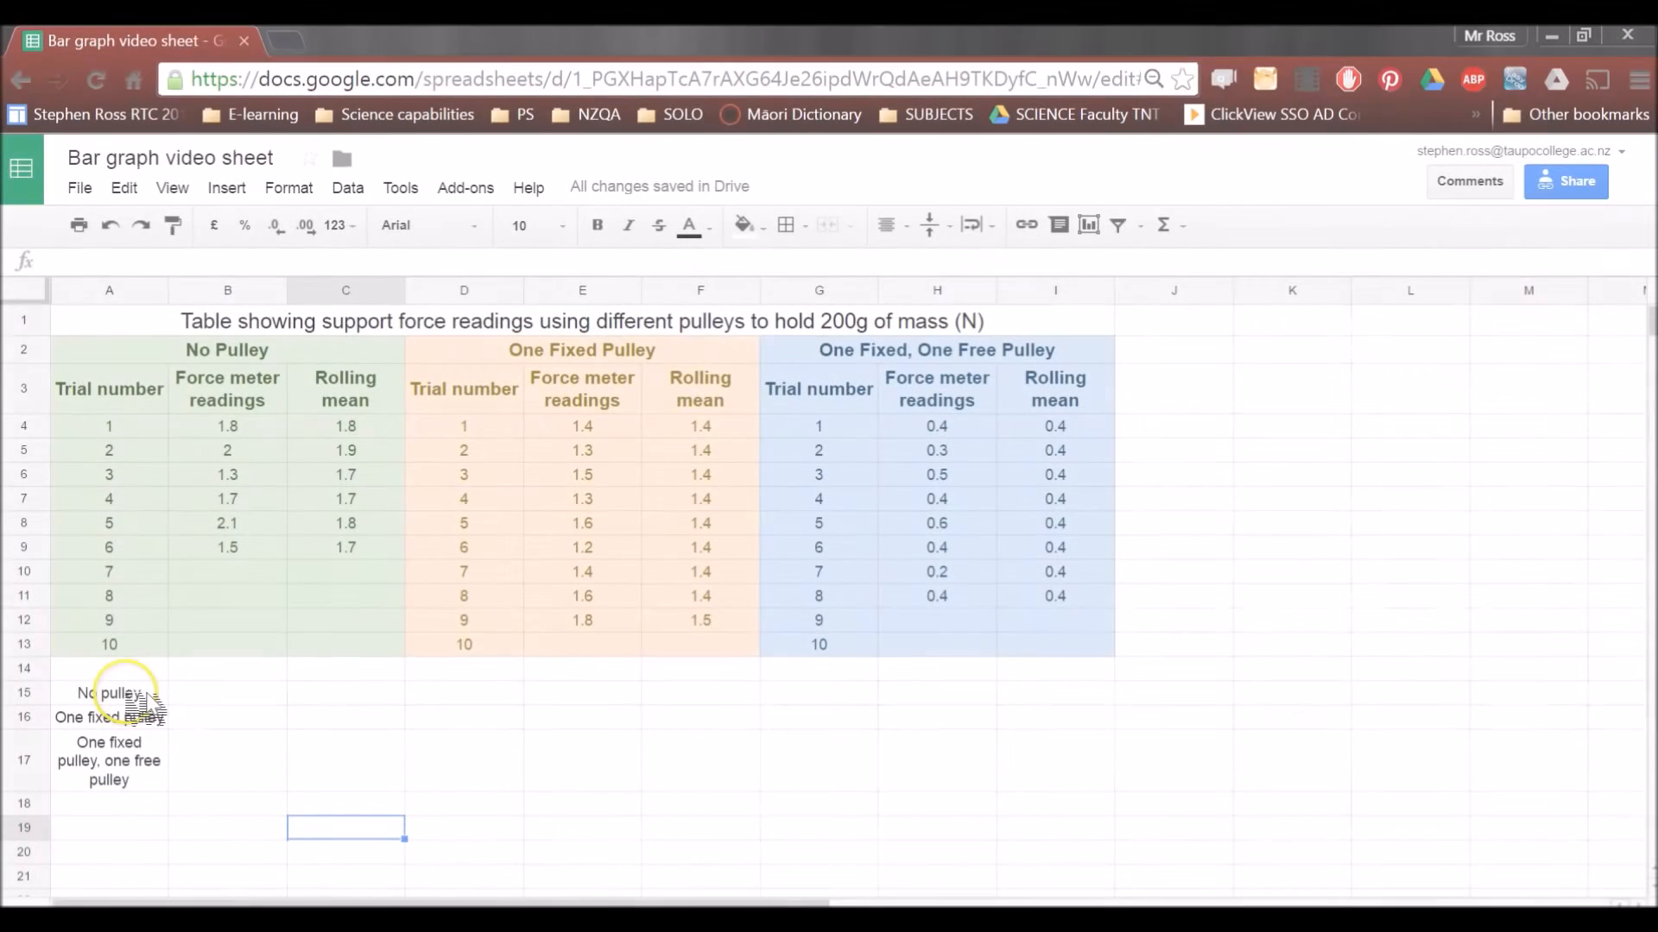
{"action": "left_click_drag", "start_coordinate": [127, 694], "coordinate": [207, 766]}
{"action": "left_click", "coordinate": [325, 761]}
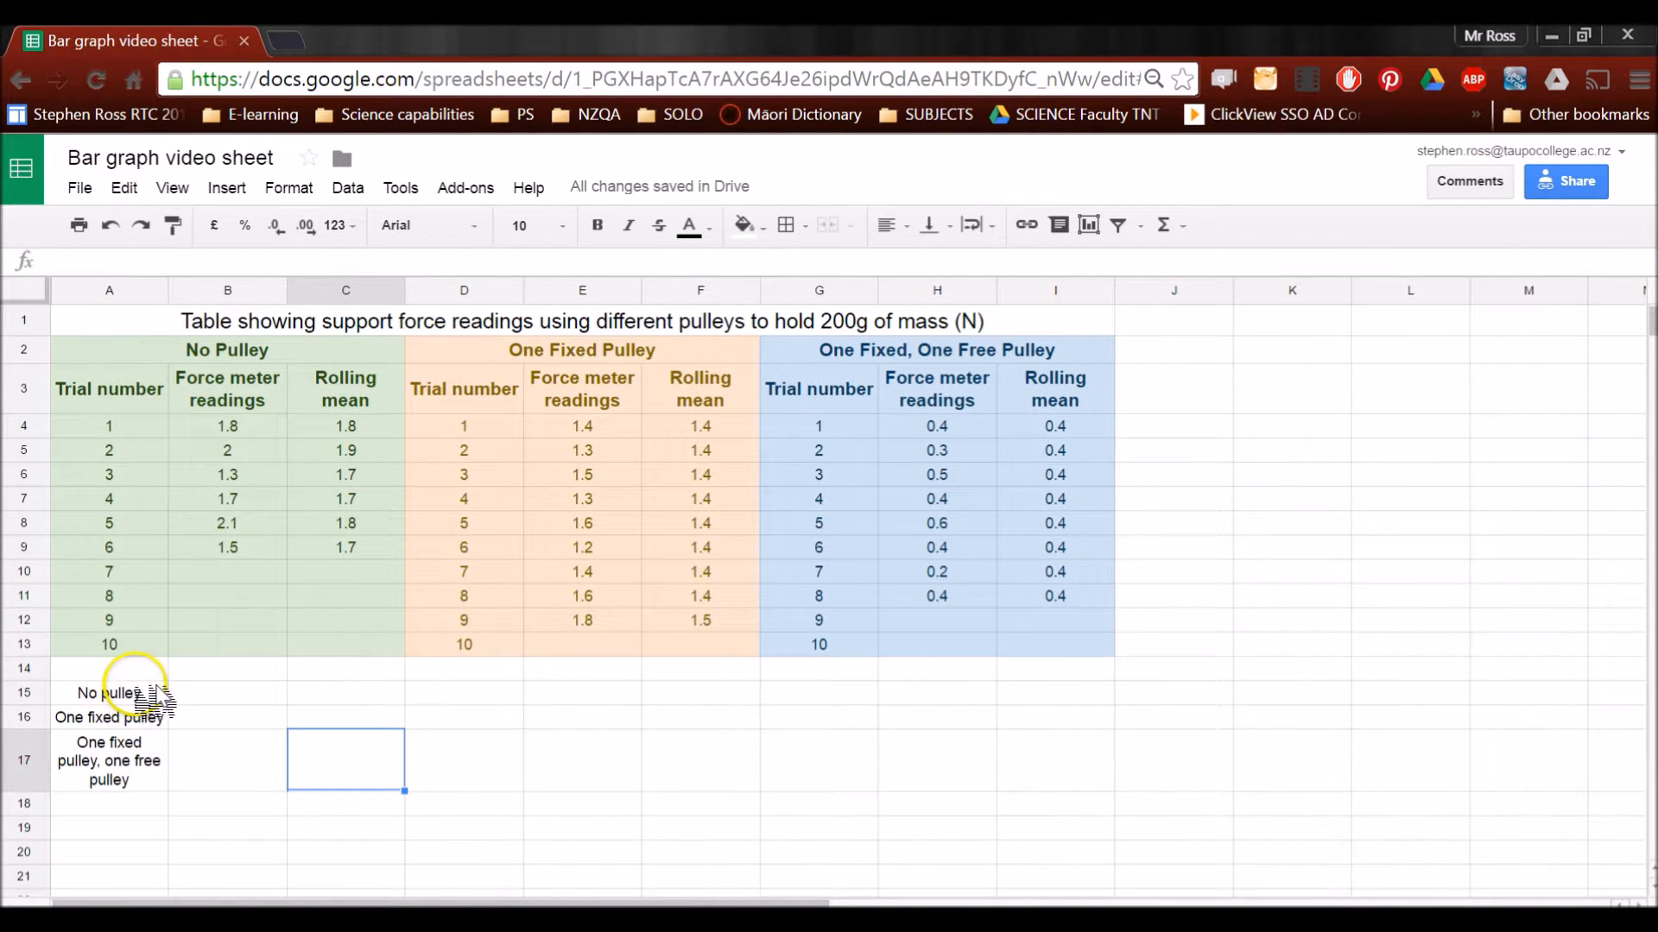
Enter the final rolling means 1.7, 1.5 and 0.4 in B15:B17 beside their pulley labels, checking them against the table
{"action": "left_click", "coordinate": [214, 692]}
{"action": "left_click", "coordinate": [338, 550]}
{"action": "left_click", "coordinate": [663, 622]}
{"action": "left_click", "coordinate": [1054, 597]}
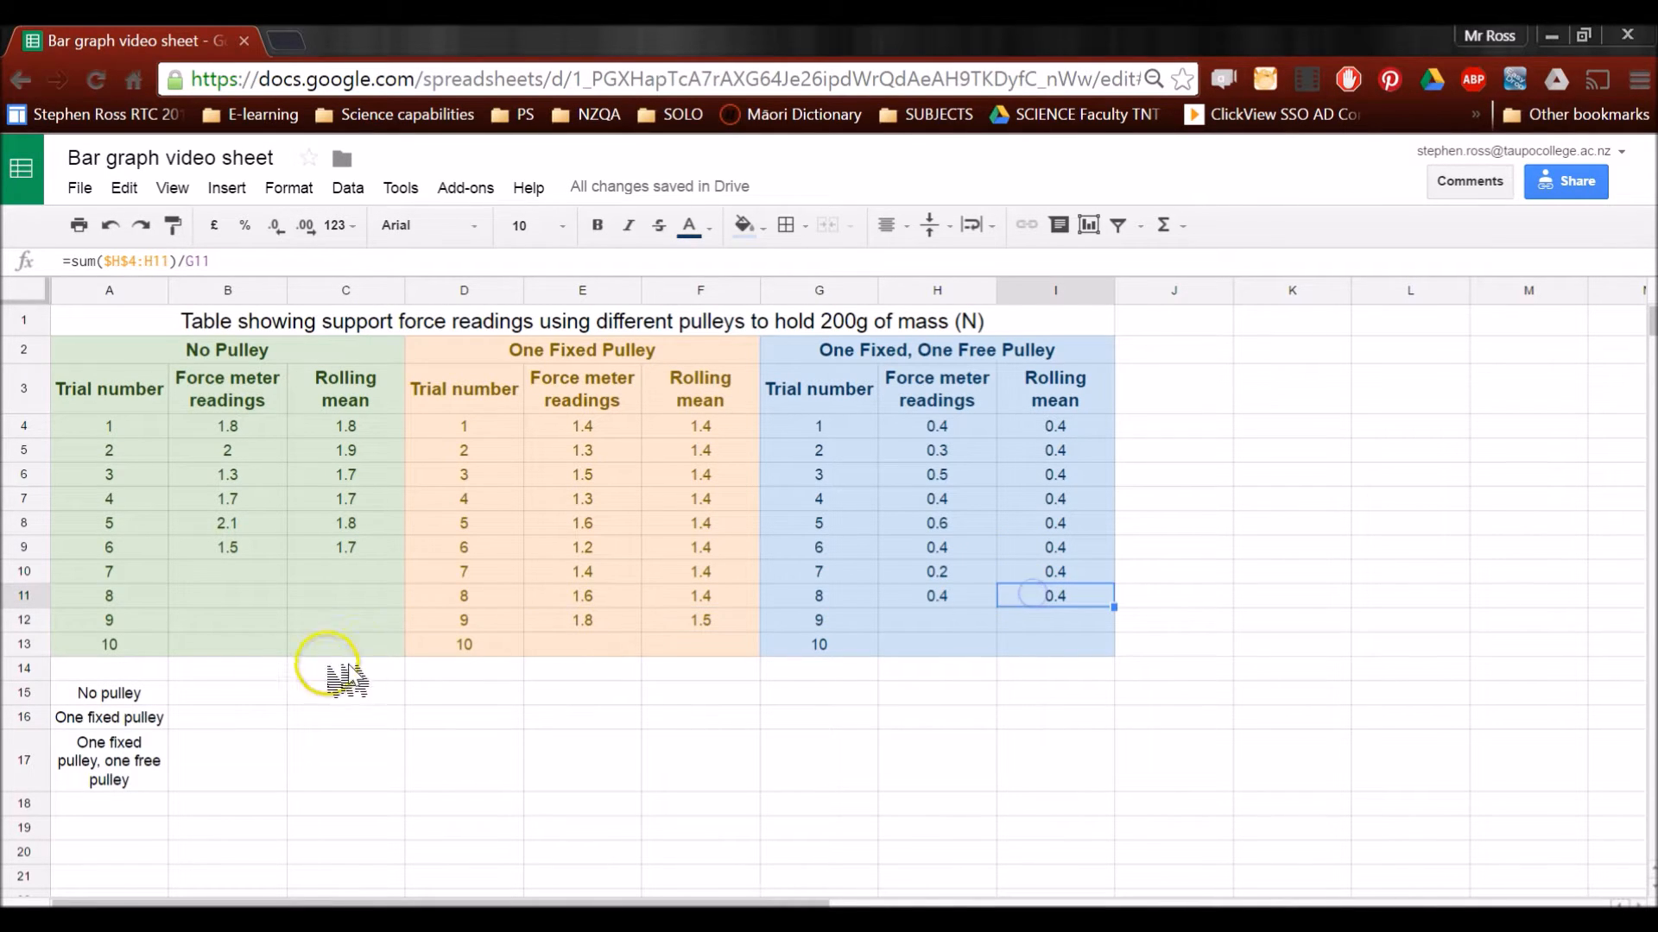
{"action": "left_click", "coordinate": [200, 693]}
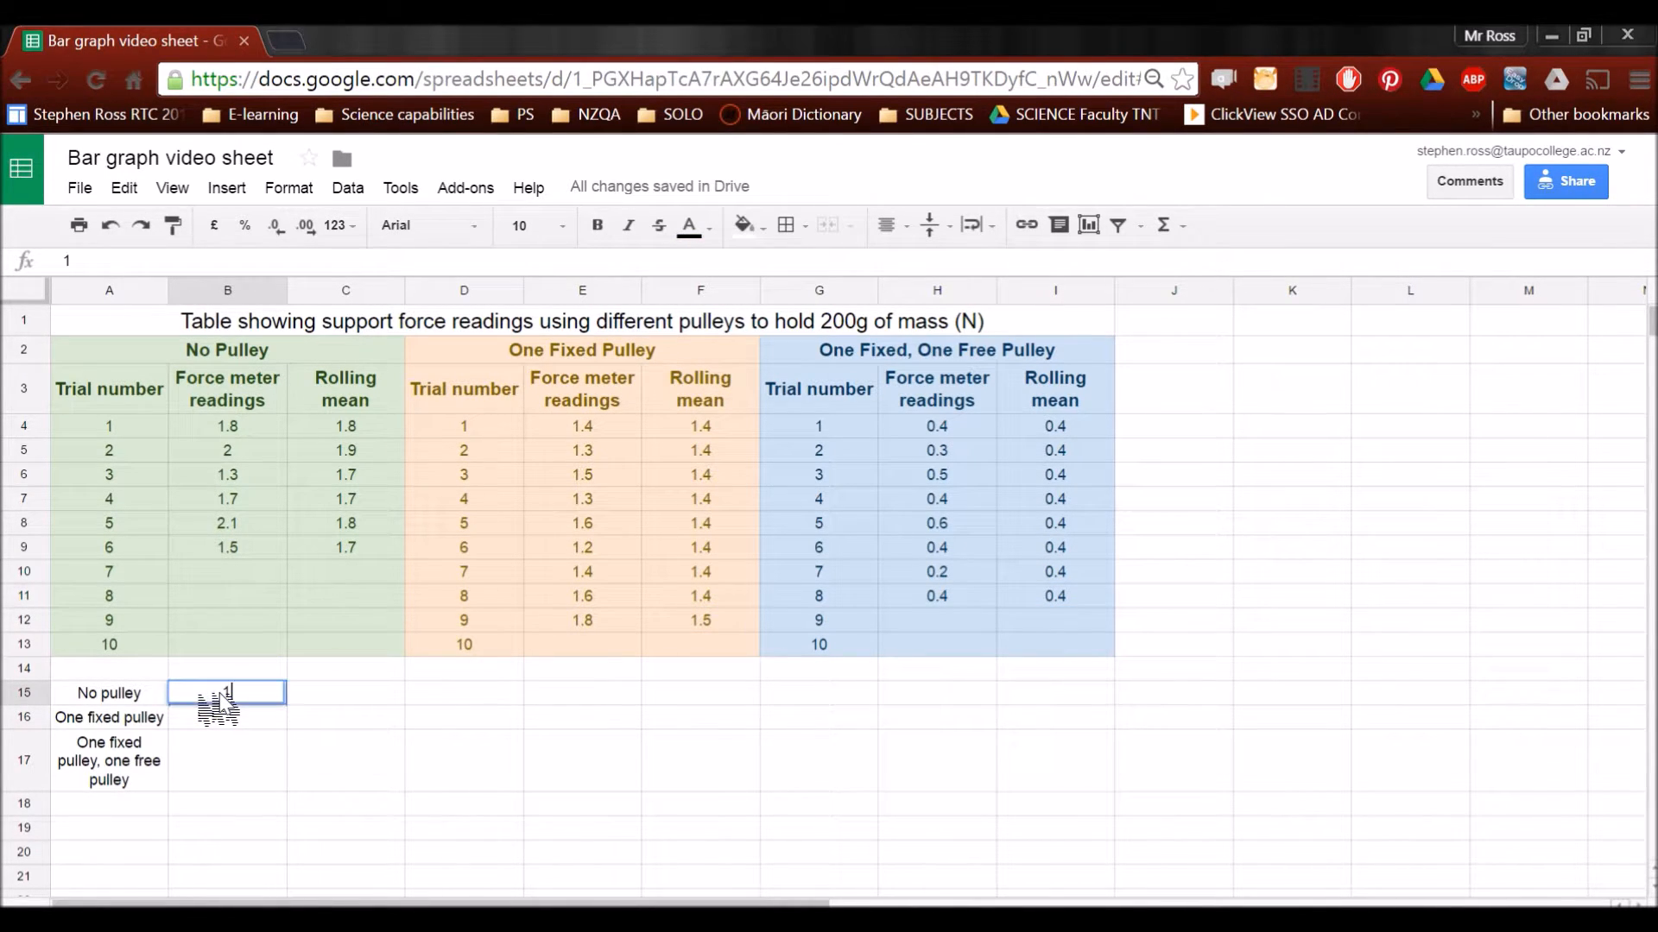
{"action": "left_click", "coordinate": [214, 717]}
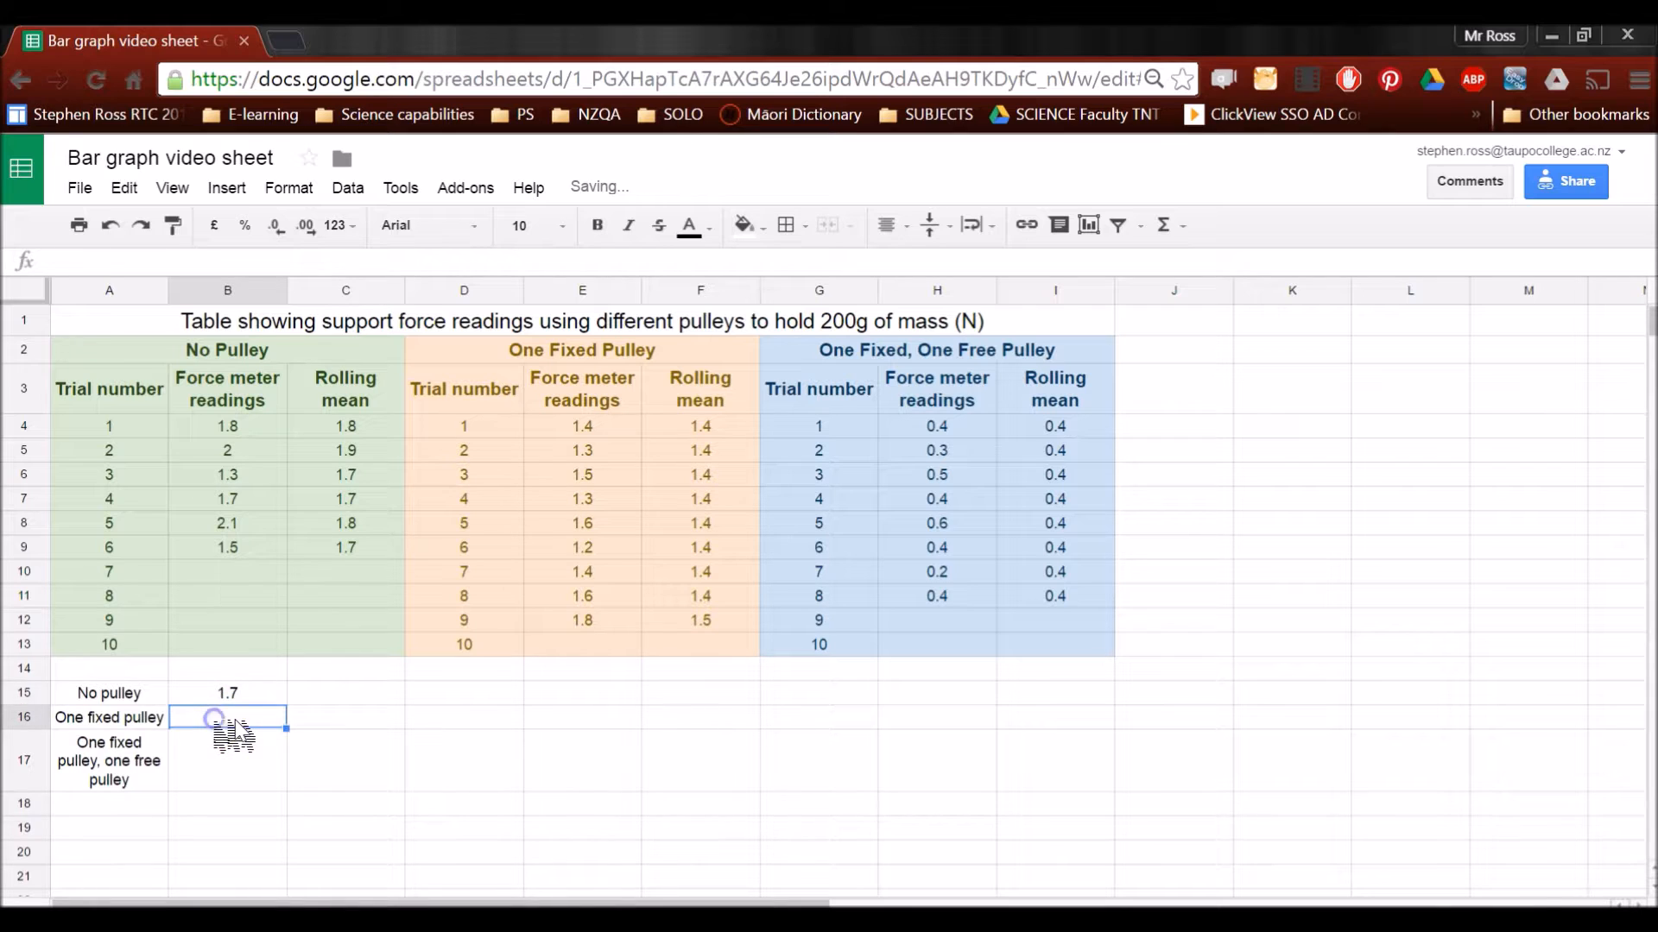
{"action": "left_click", "coordinate": [232, 760]}
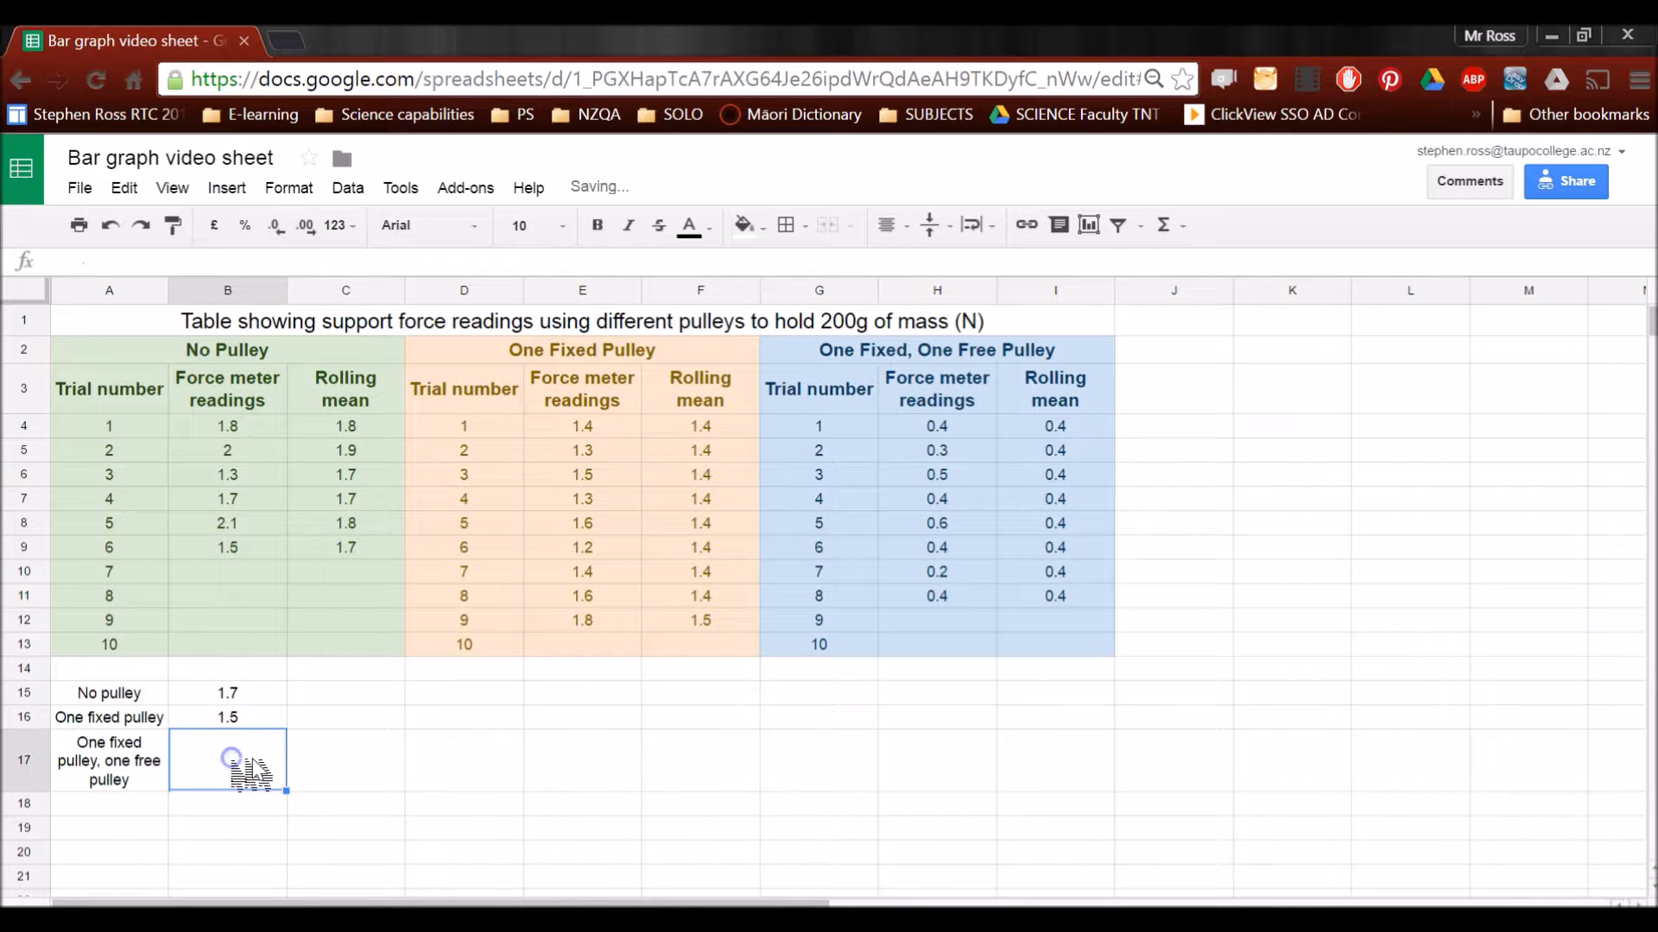
{"action": "left_click", "coordinate": [314, 771]}
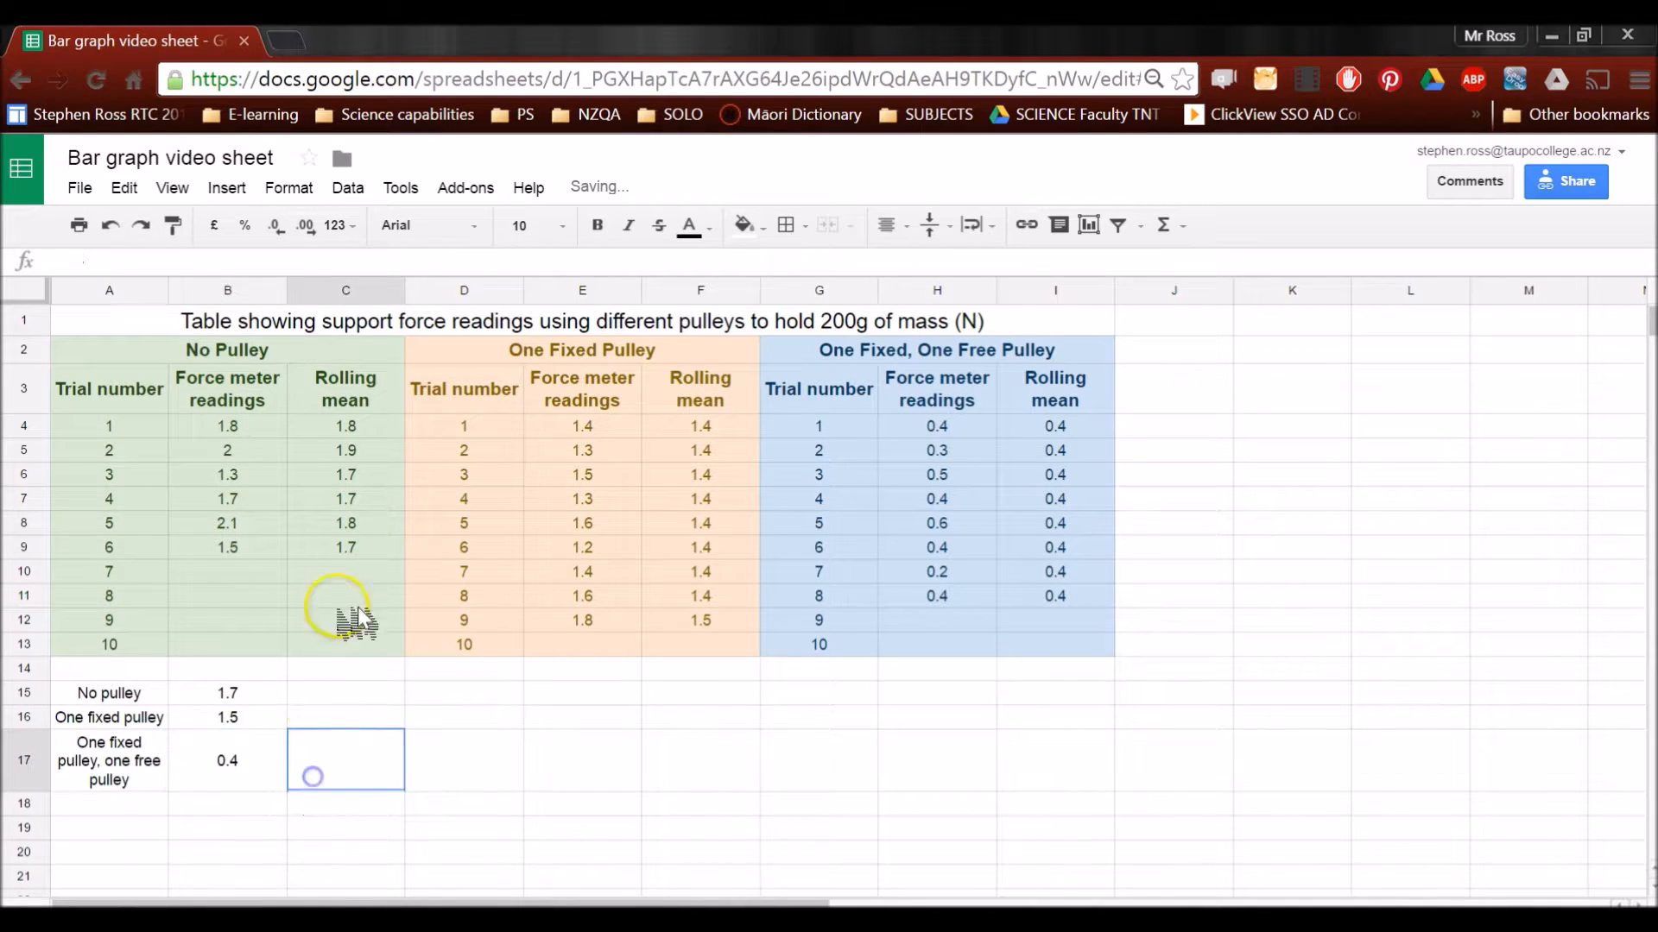
{"action": "left_click", "coordinate": [370, 546]}
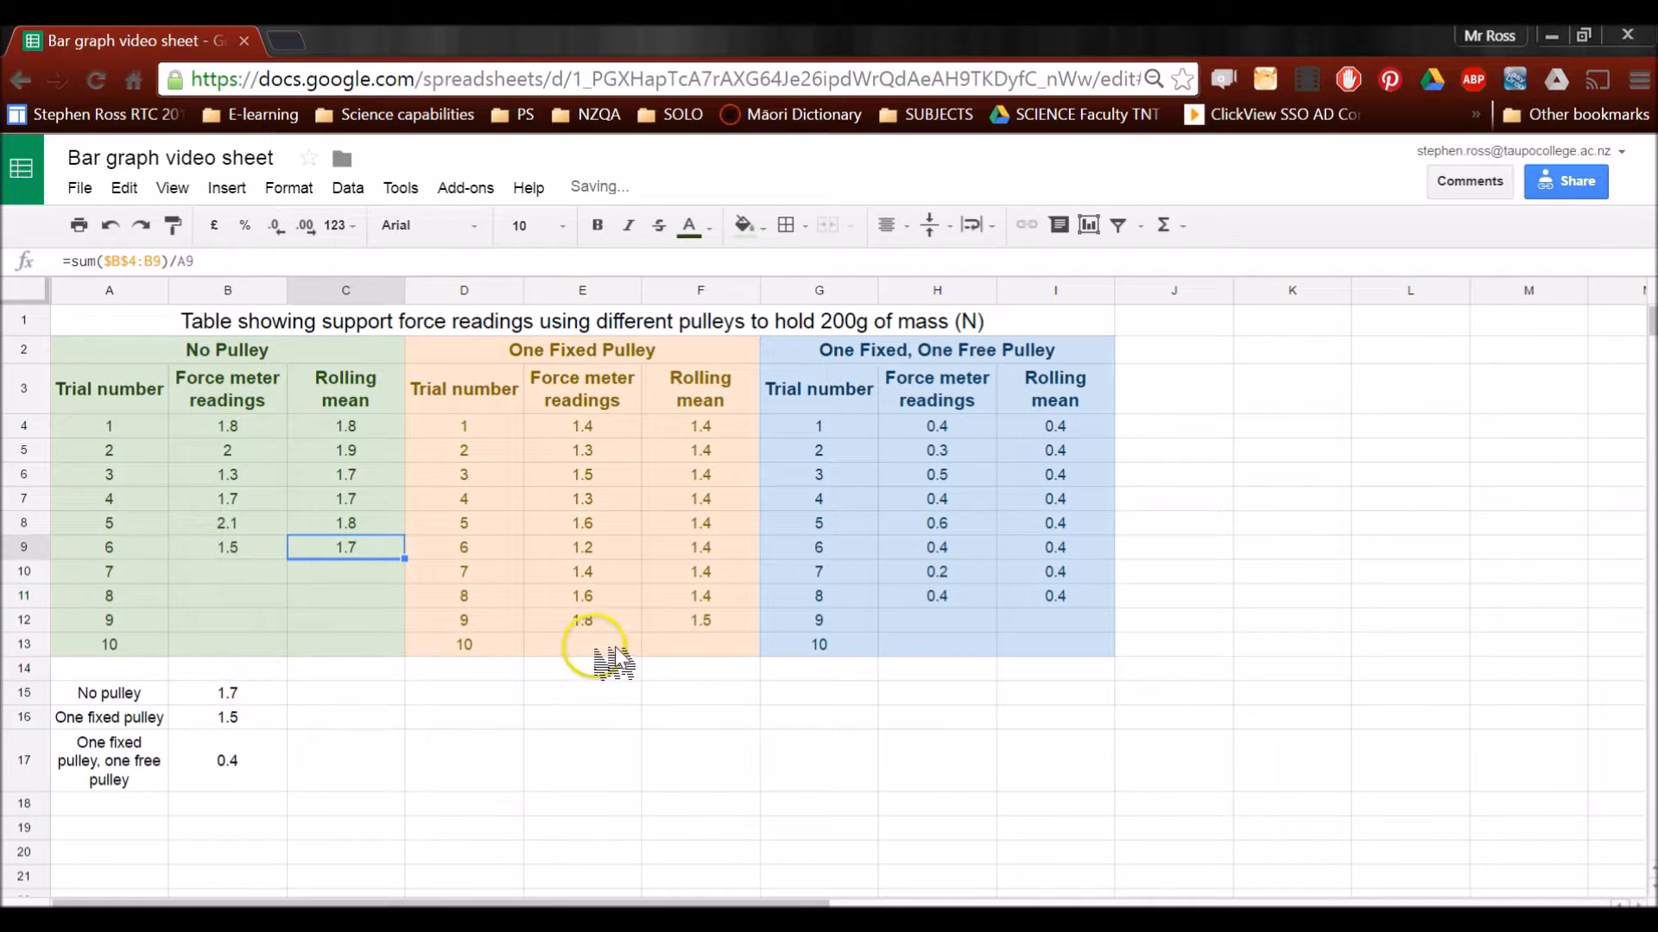
{"action": "left_click", "coordinate": [682, 620]}
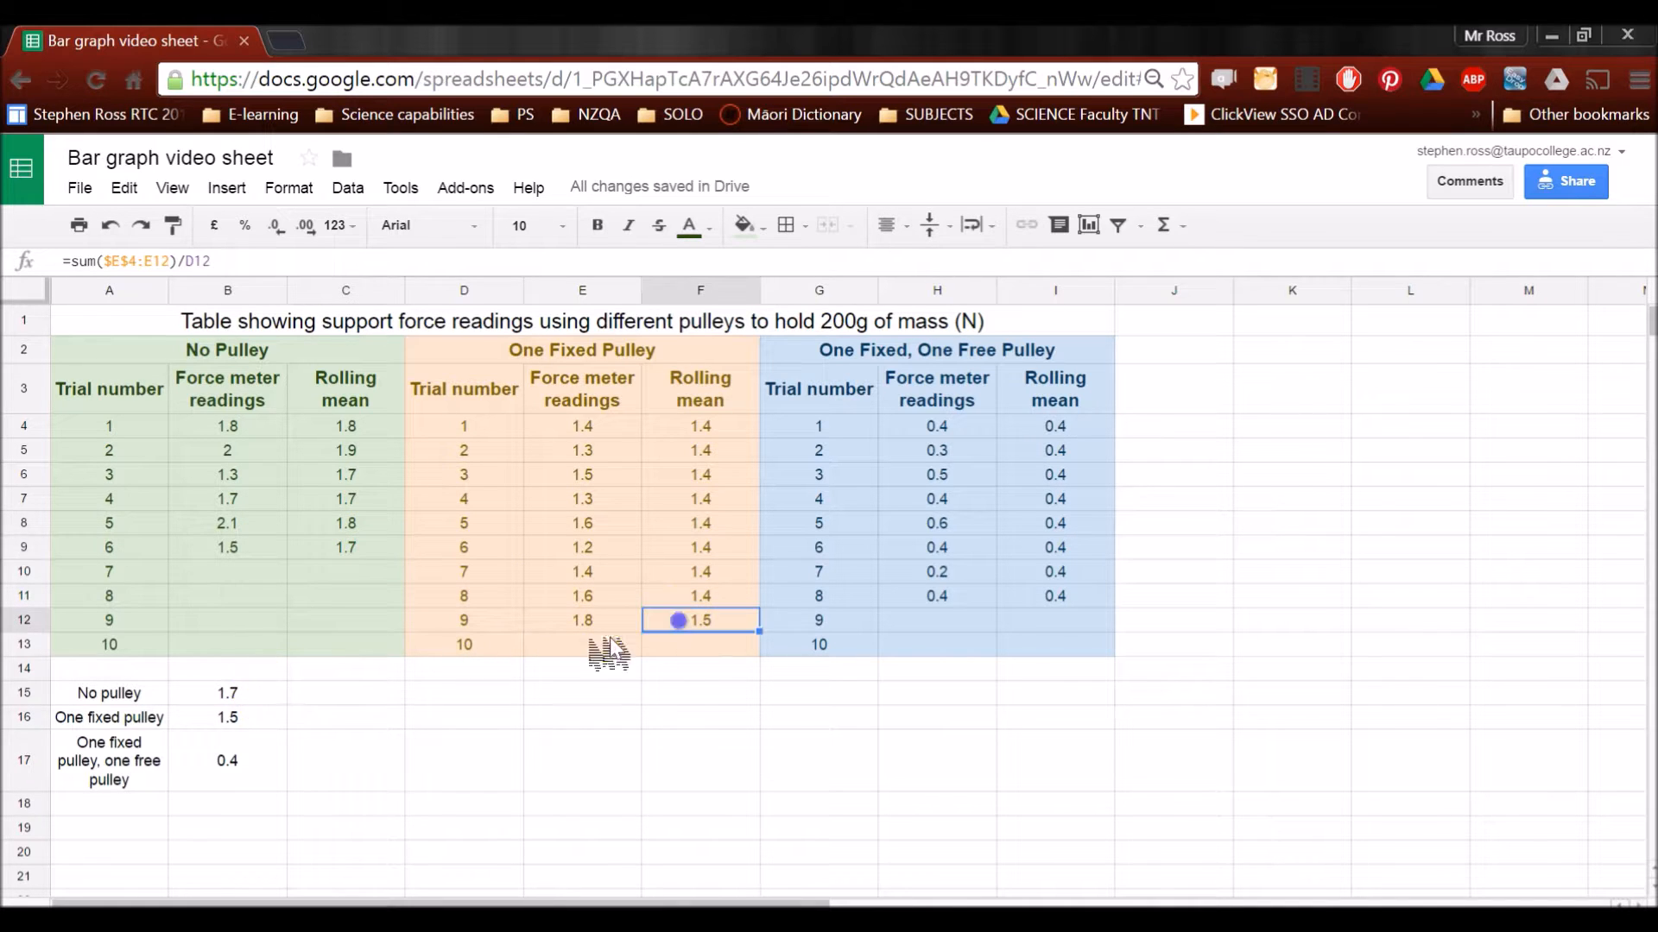
{"action": "left_click", "coordinate": [1019, 619]}
{"action": "left_click", "coordinate": [364, 738]}
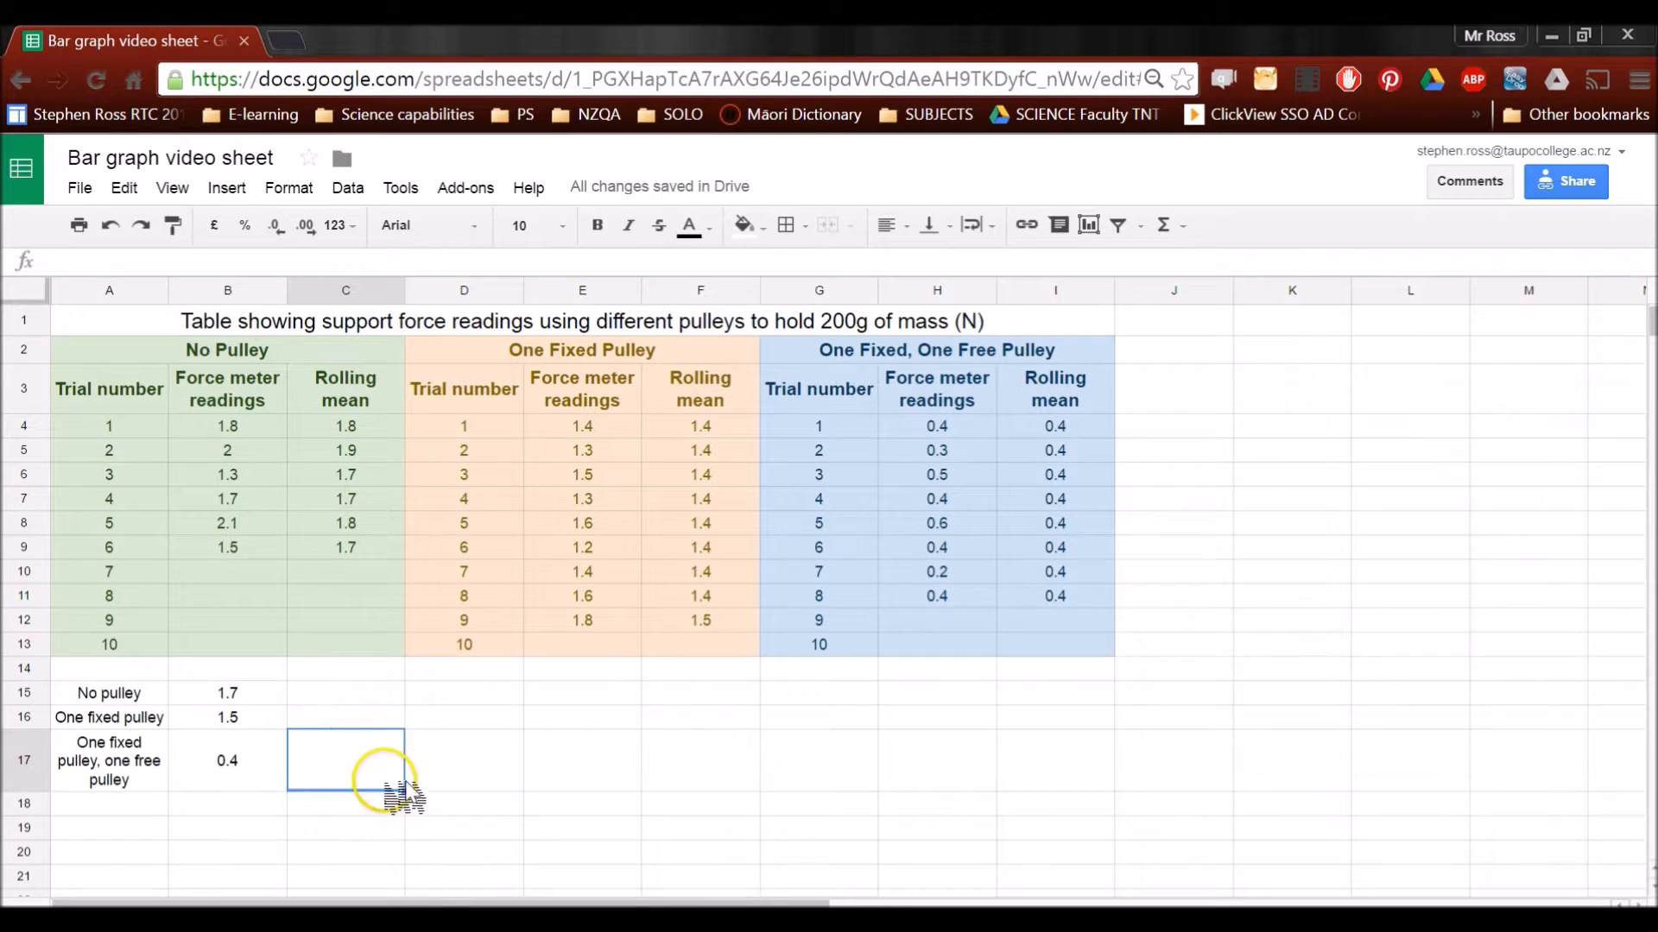
Insert a column chart from the pulley labels in A15:A17 and the means in B15:B17
{"action": "left_click", "coordinate": [118, 693]}
{"action": "left_click_drag", "start_coordinate": [118, 693], "coordinate": [104, 749]}
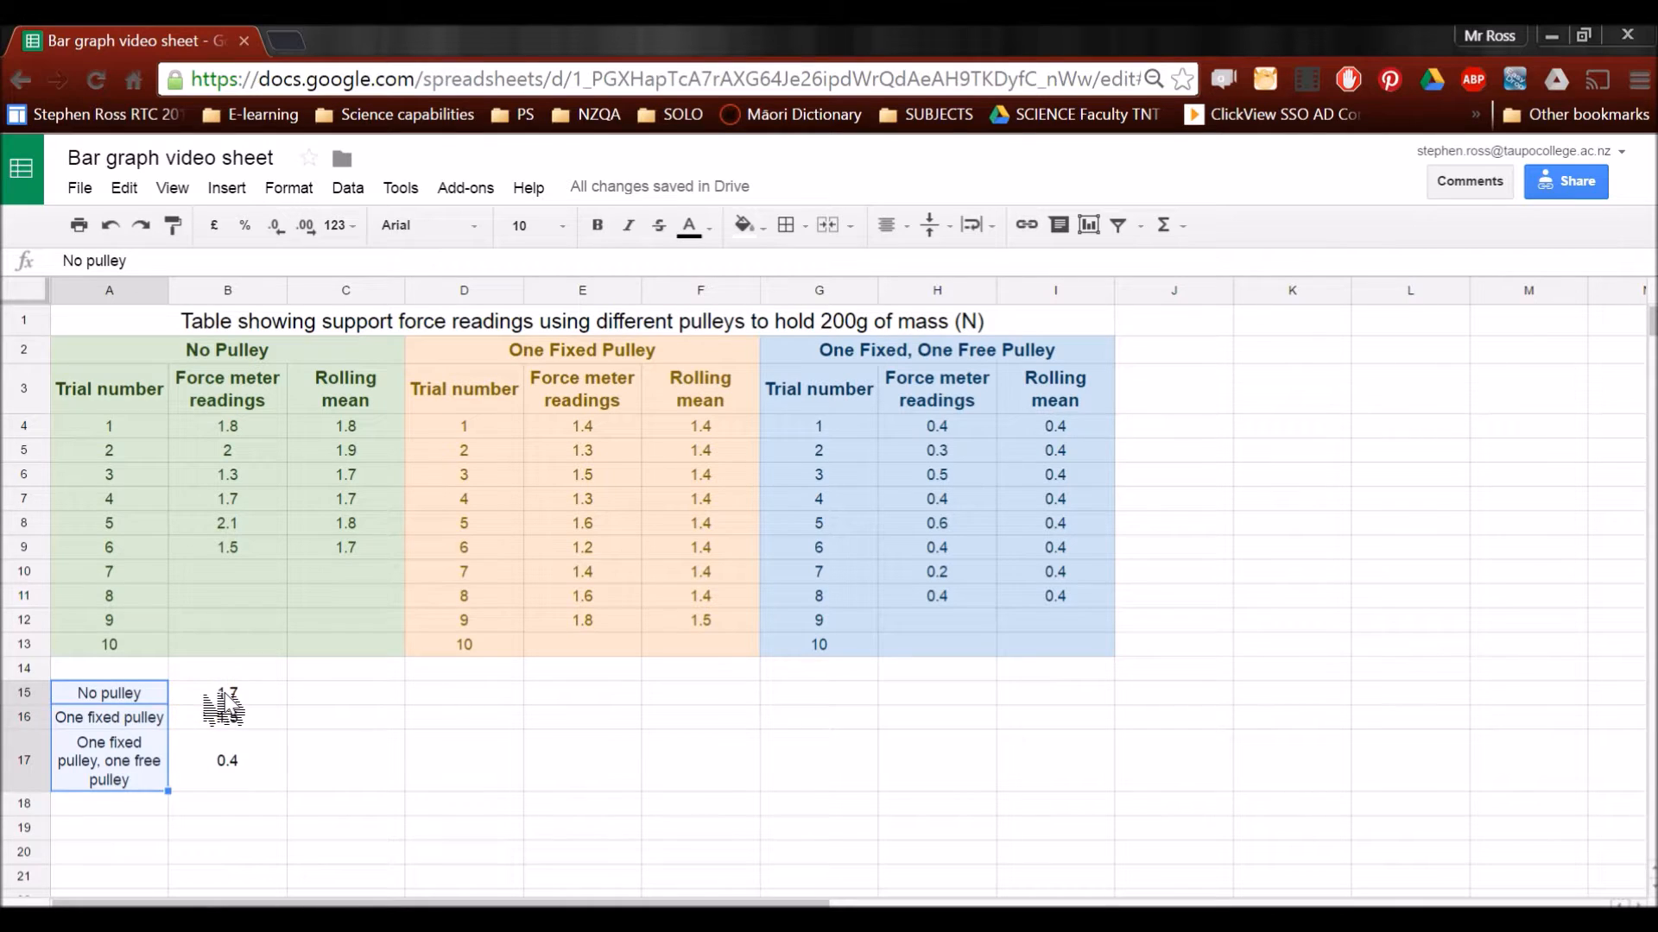
{"action": "left_click_drag", "start_coordinate": [222, 693], "coordinate": [223, 753]}
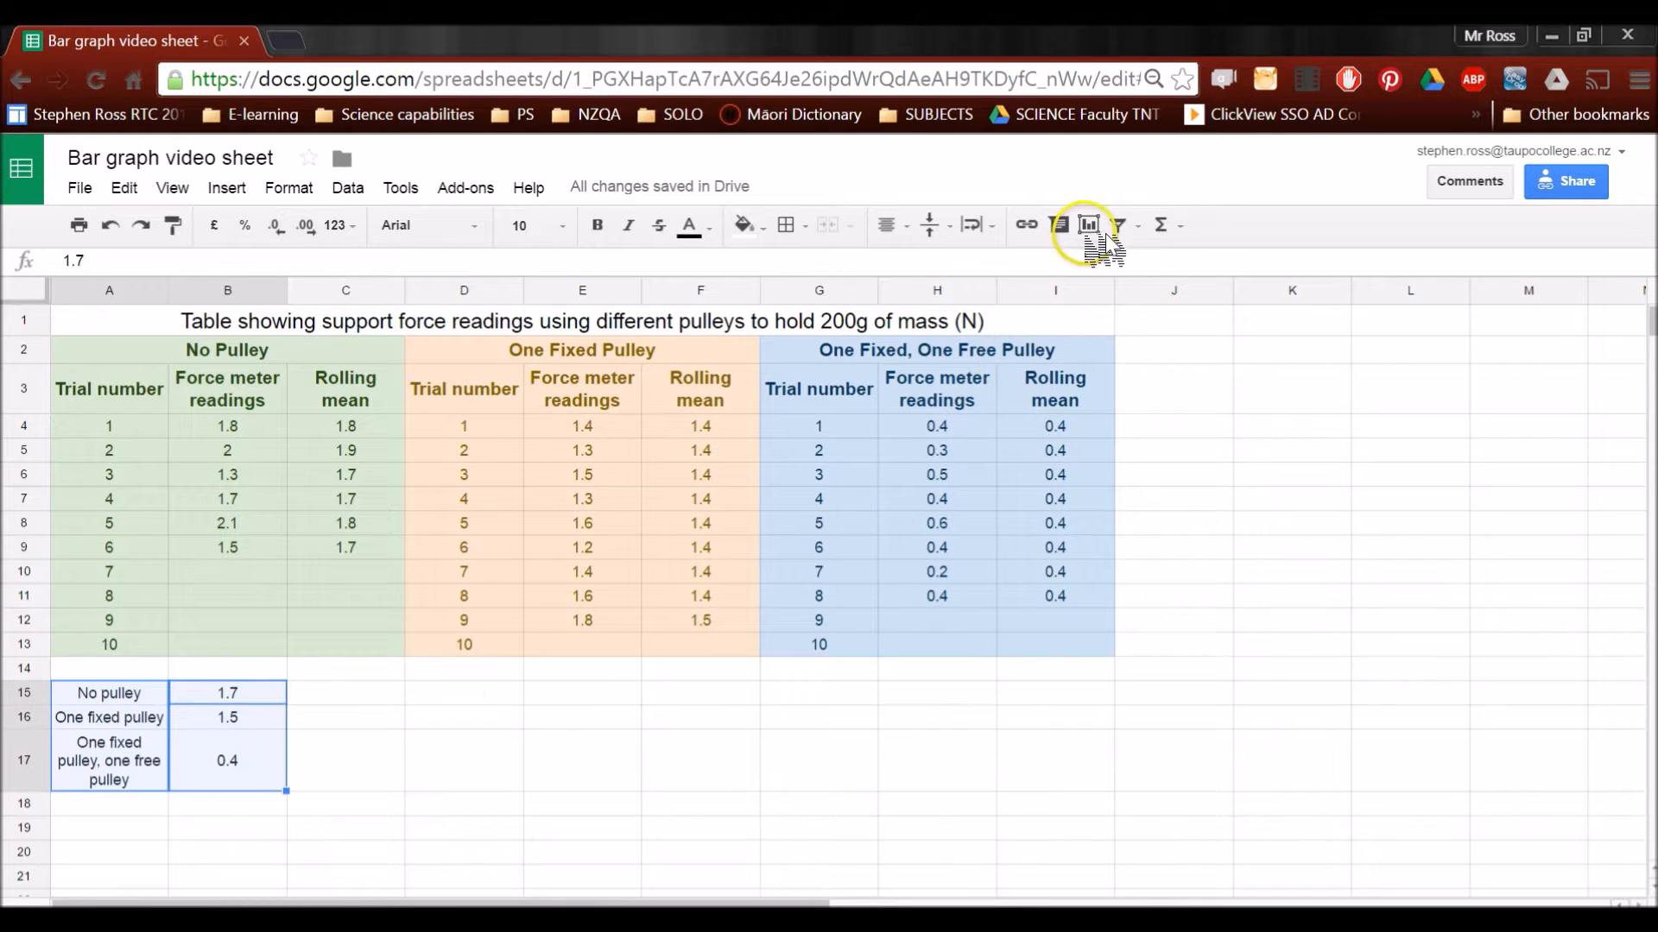
{"action": "left_click", "coordinate": [227, 188]}
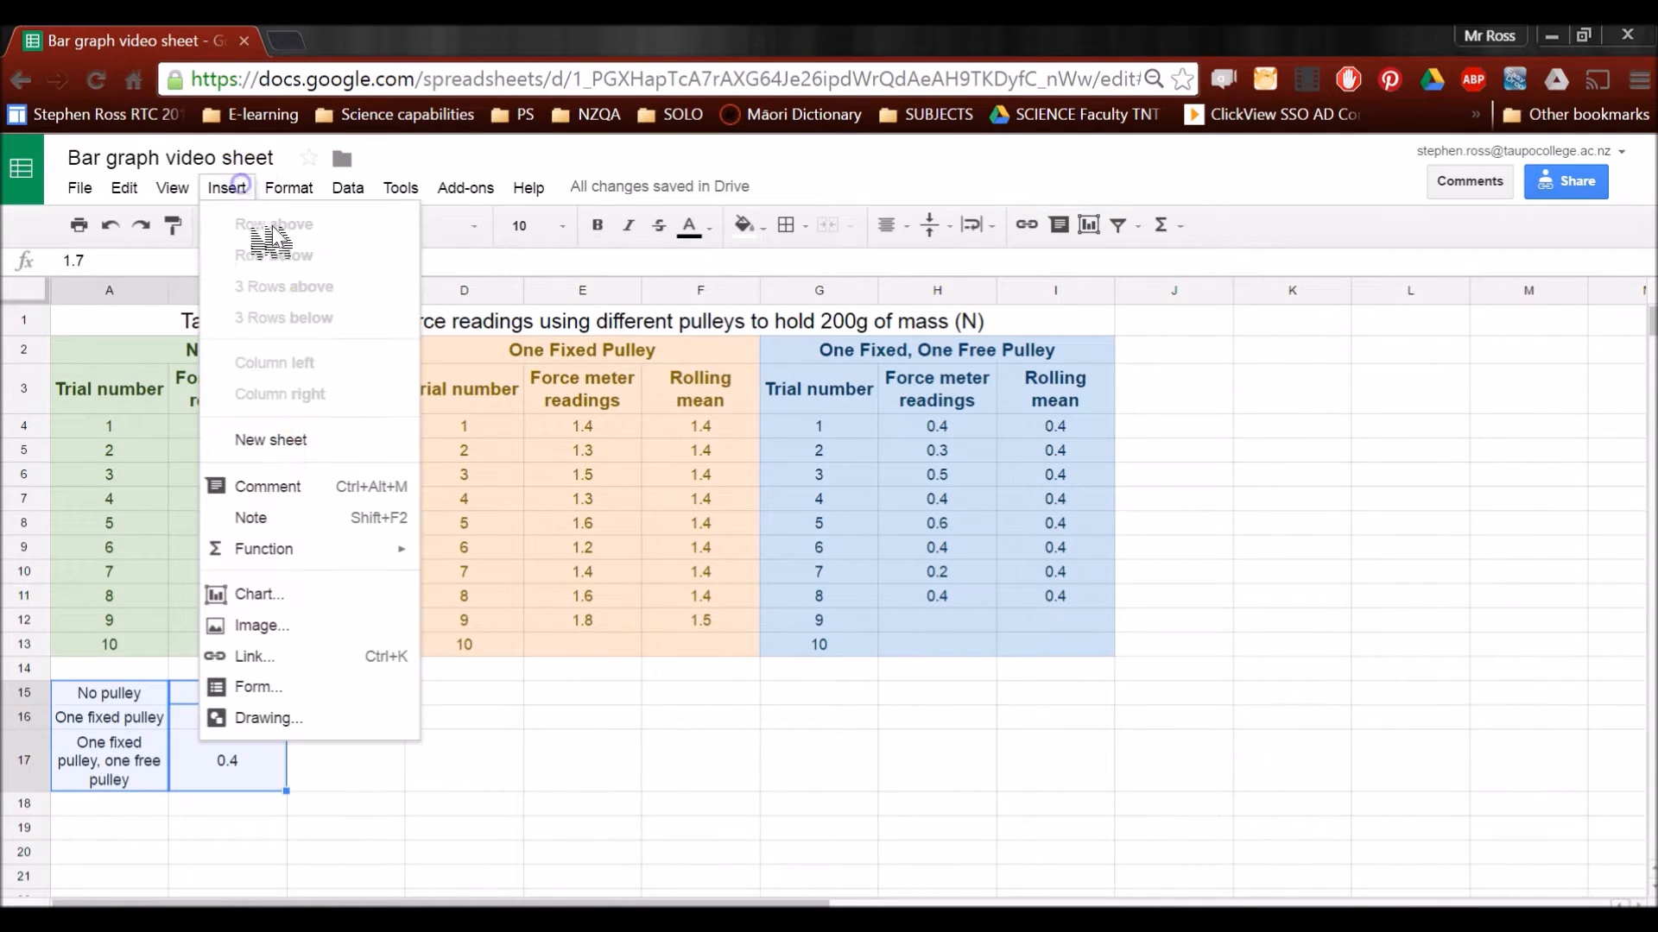
{"action": "left_click", "coordinate": [274, 596]}
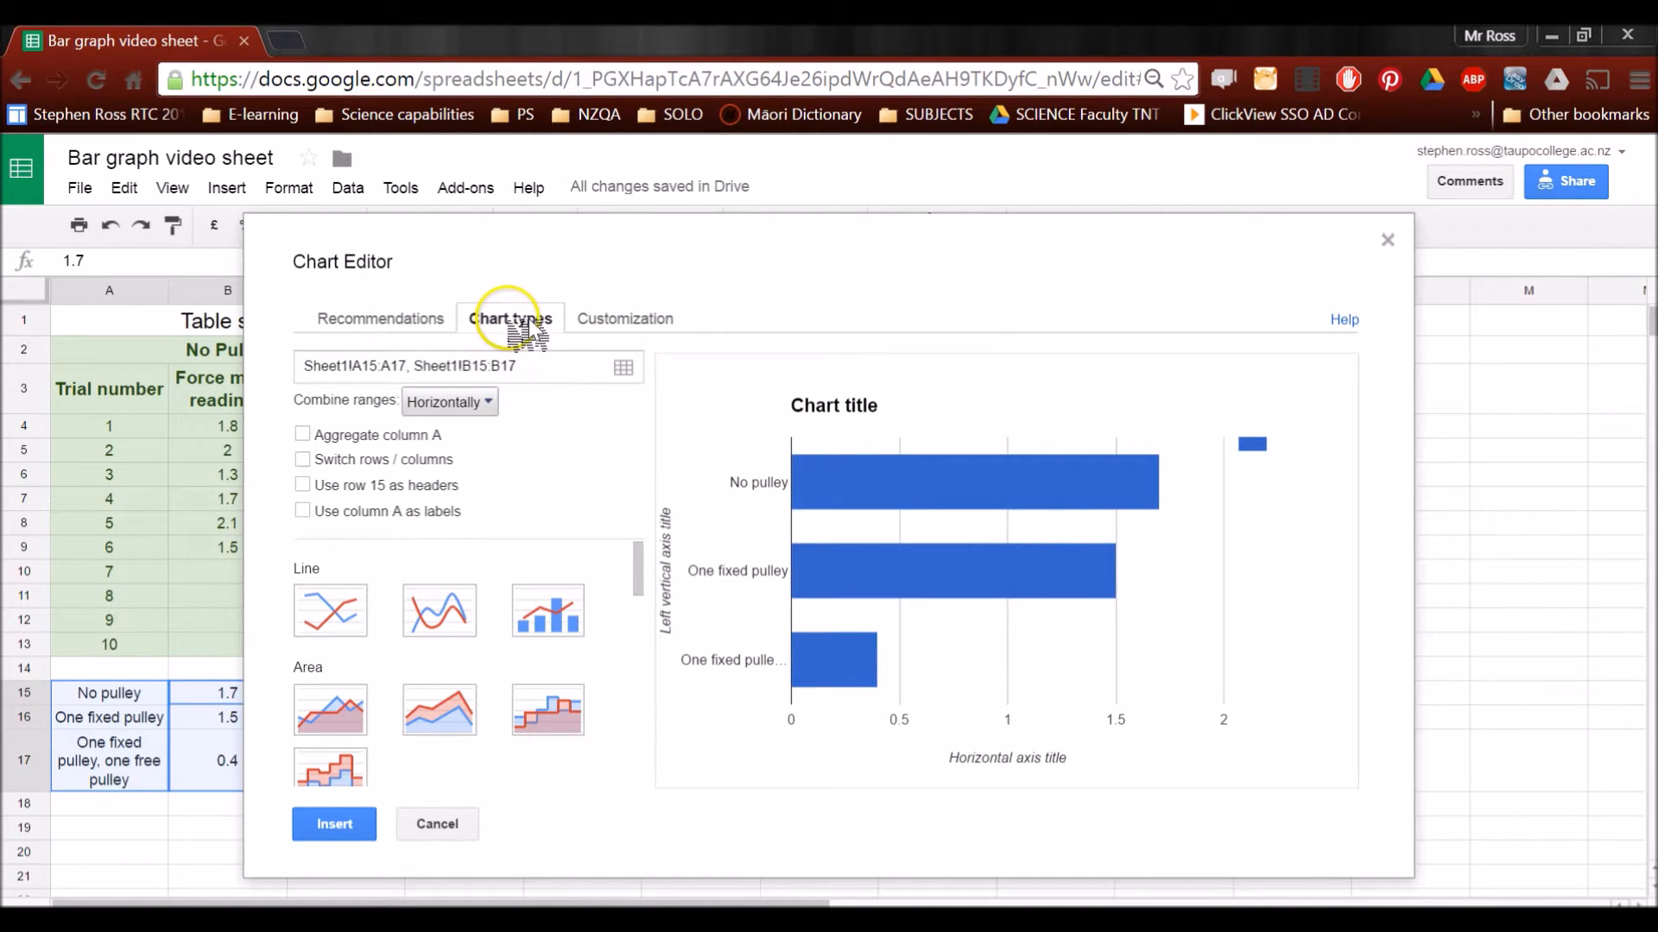
{"action": "scroll", "coordinate": [432, 552], "scroll_direction": "down", "scroll_amount": 3}
{"action": "left_click", "coordinate": [341, 611]}
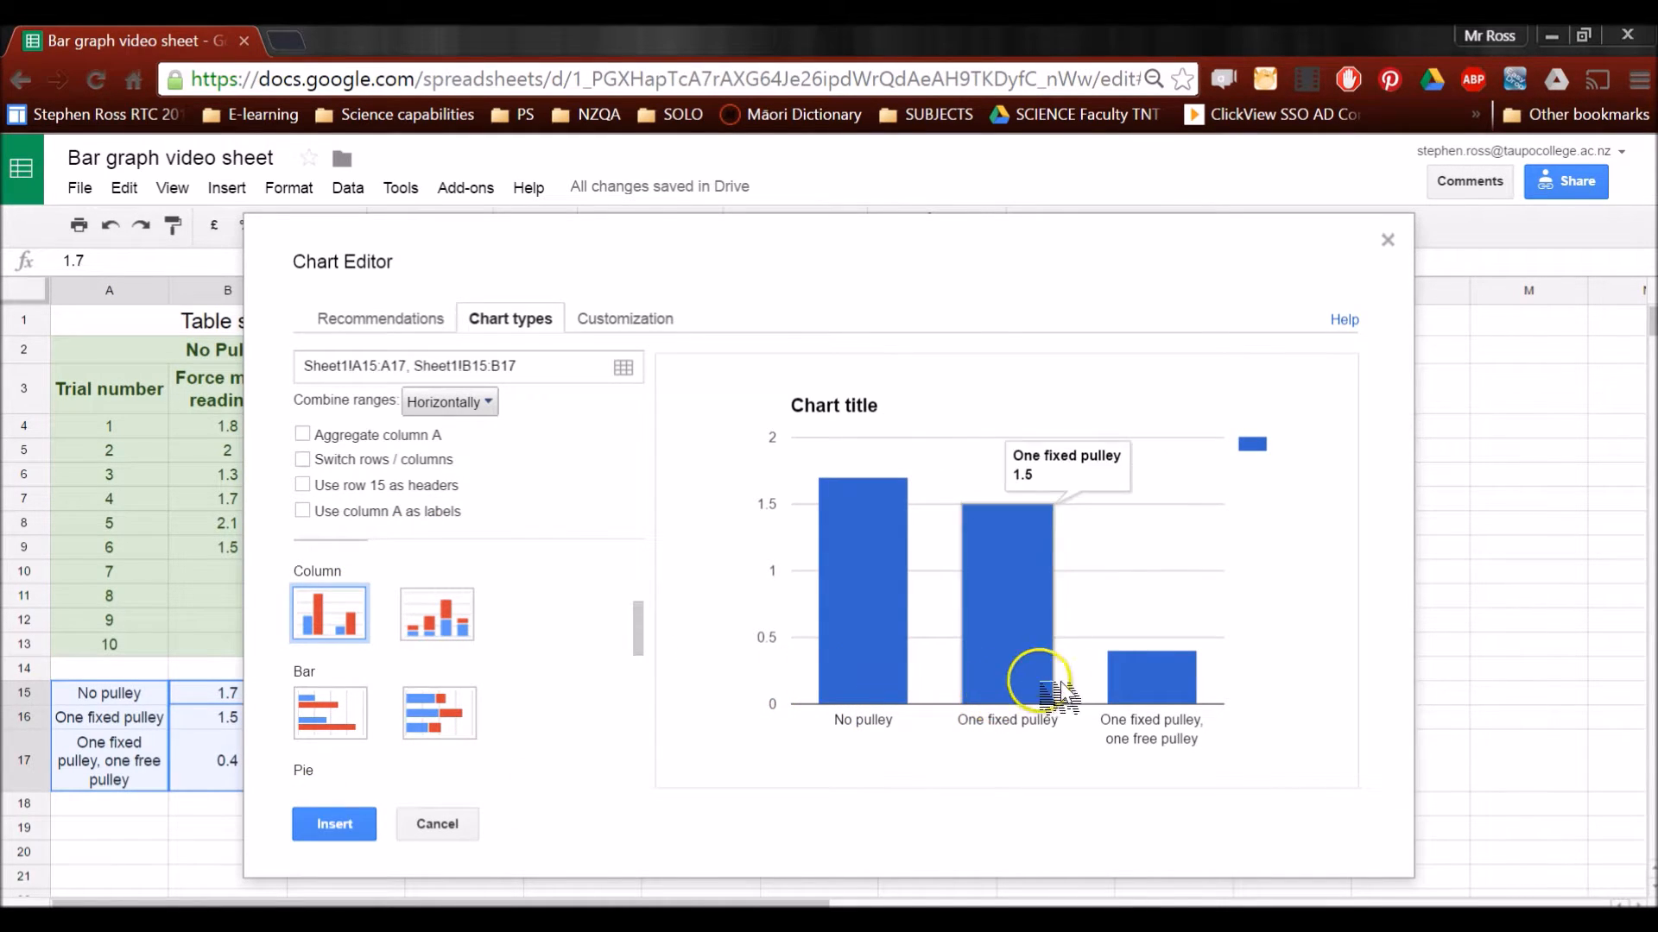
{"action": "left_click", "coordinate": [326, 821]}
Move the new pulley chart away from the summary values, placing it to their right over part of the data table
{"action": "left_click", "coordinate": [582, 509]}
{"action": "scroll", "coordinate": [765, 526], "scroll_direction": "up", "scroll_amount": 1}
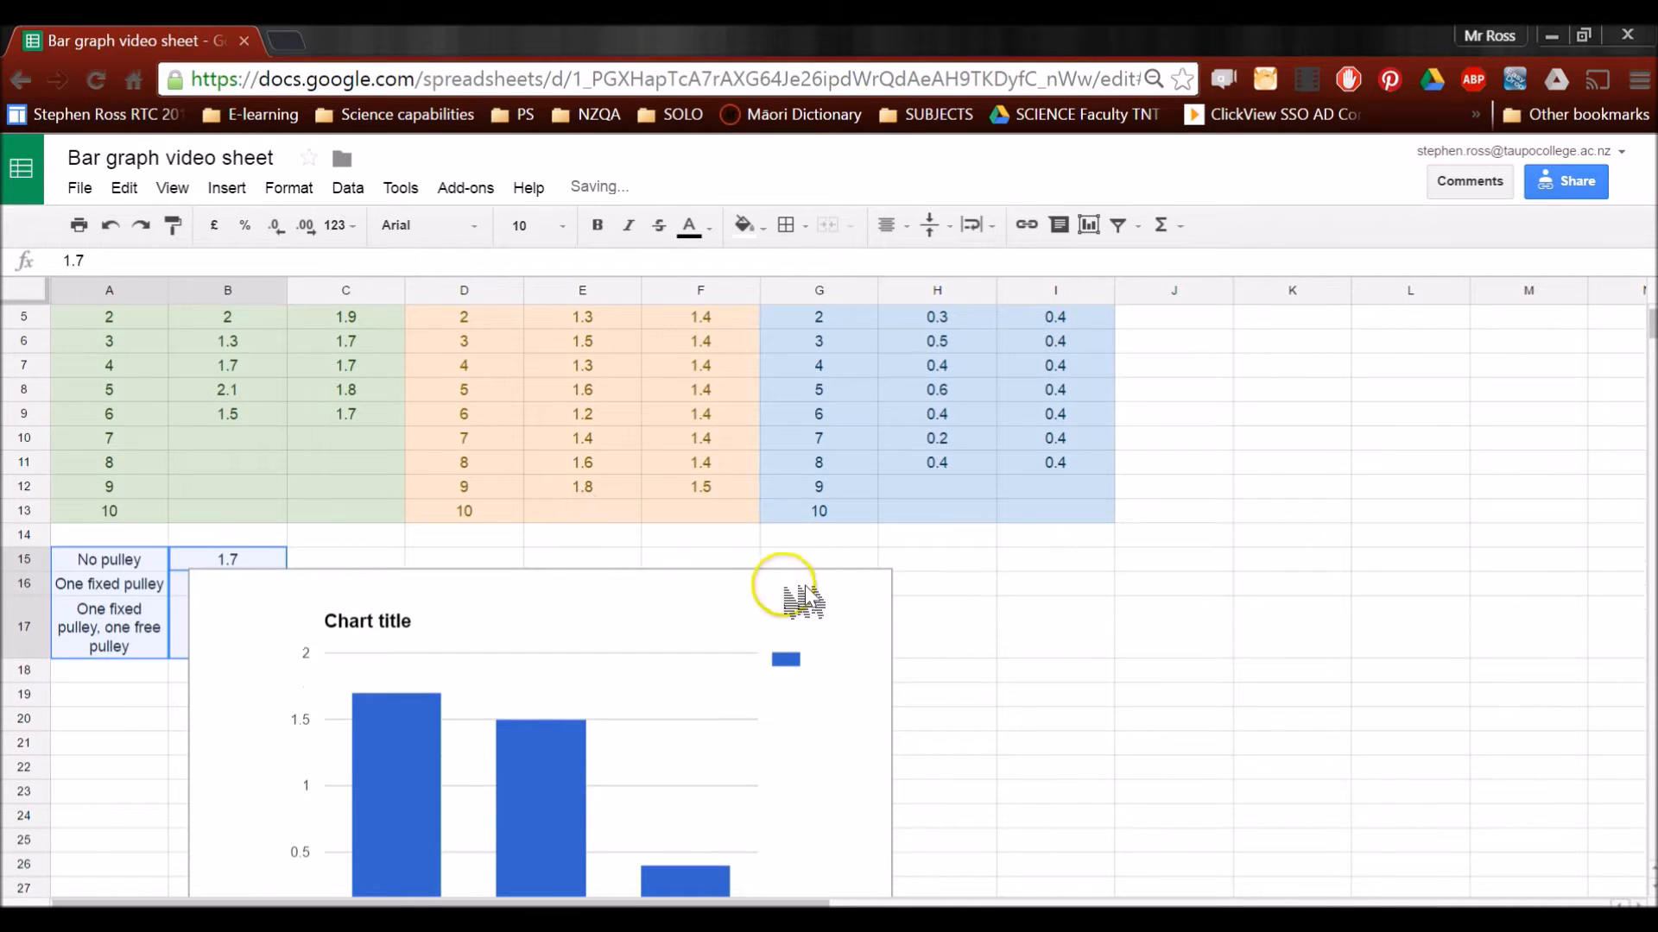
{"action": "left_click_drag", "start_coordinate": [782, 609], "coordinate": [1123, 399]}
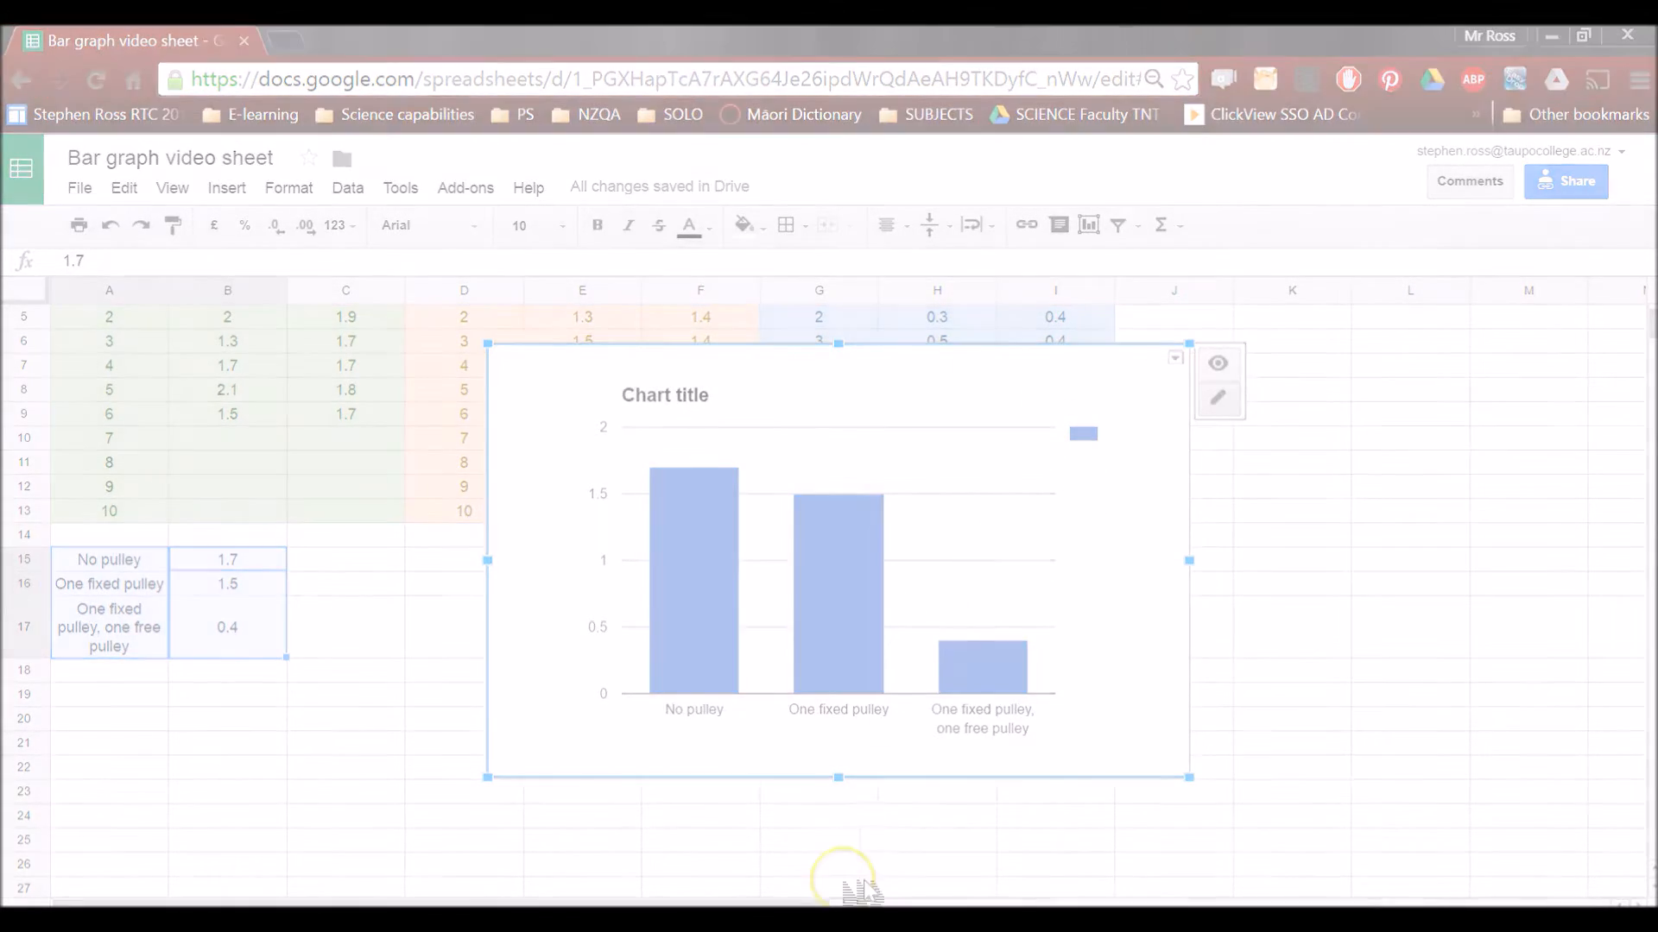
Open the pulley chart for advanced editing and set its title to "Support forces for a 200 g mass with different numbers of pulleys"
{"action": "left_click", "coordinate": [1047, 398]}
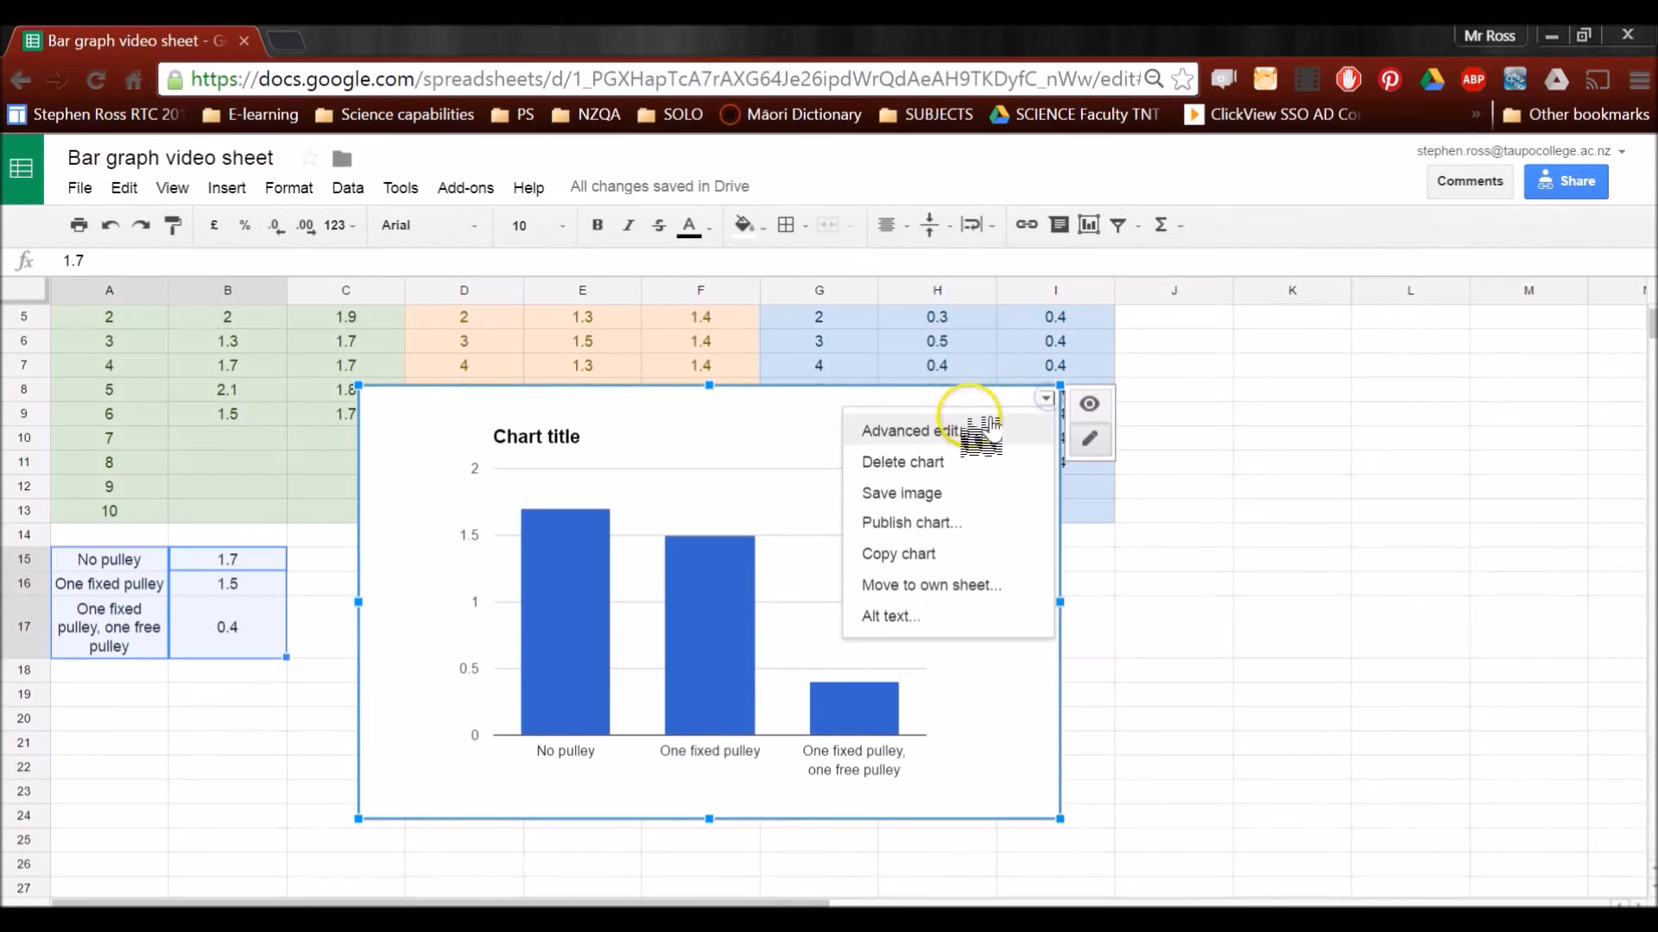
{"action": "left_click", "coordinate": [972, 431]}
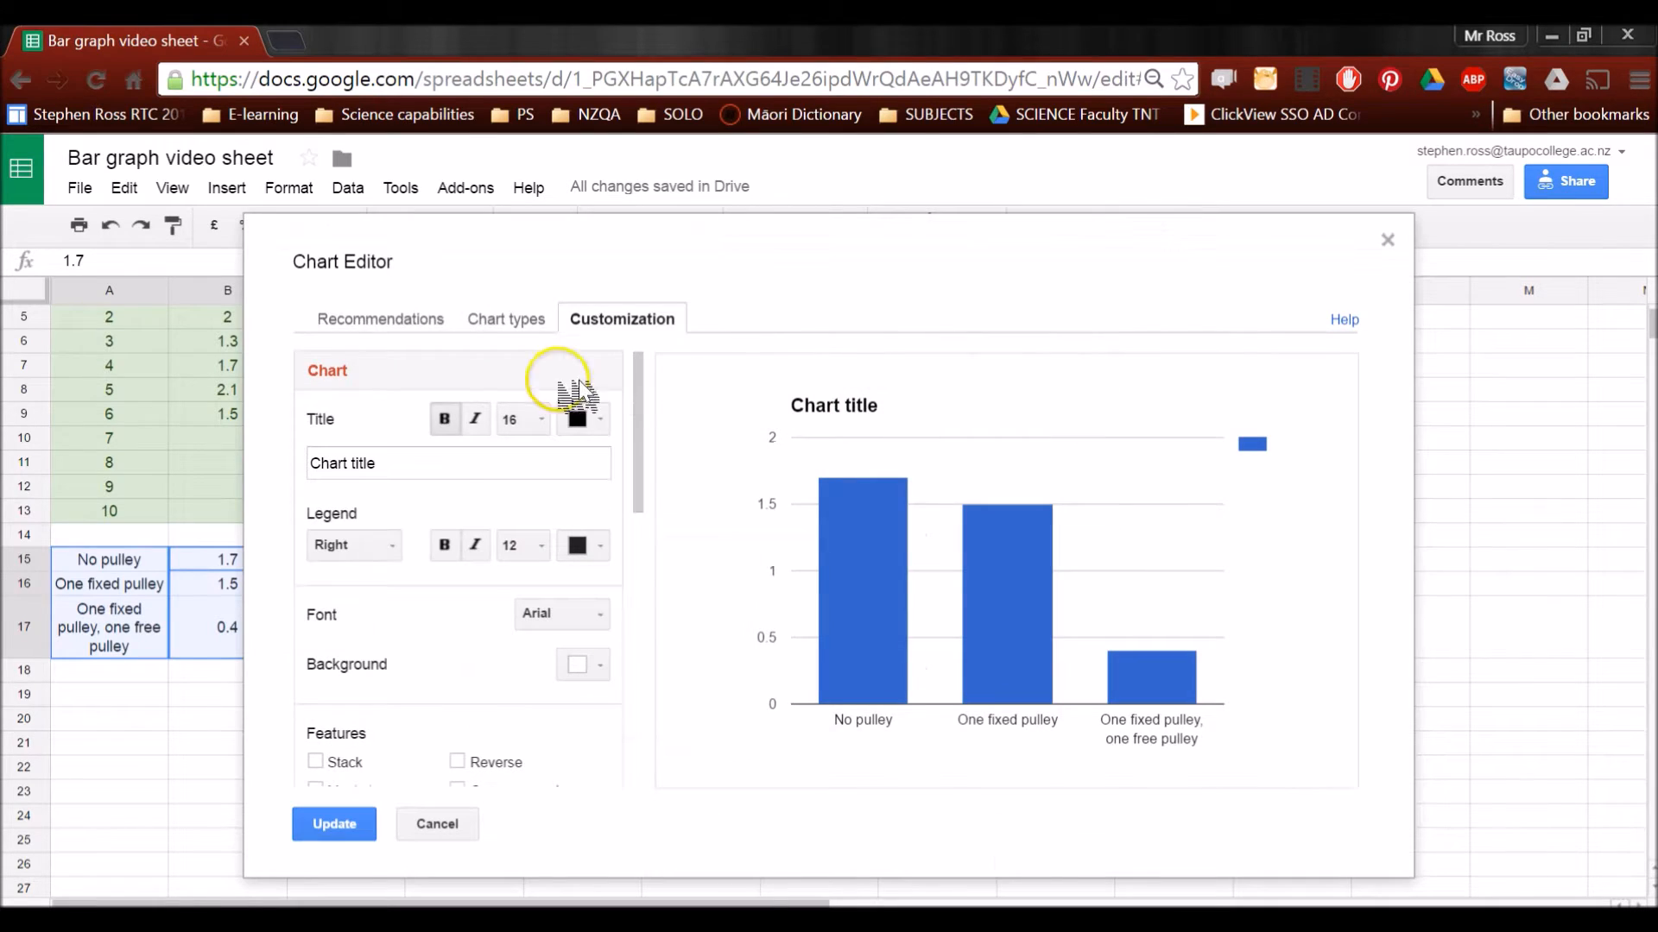
{"action": "left_click_drag", "start_coordinate": [442, 464], "coordinate": [281, 442]}
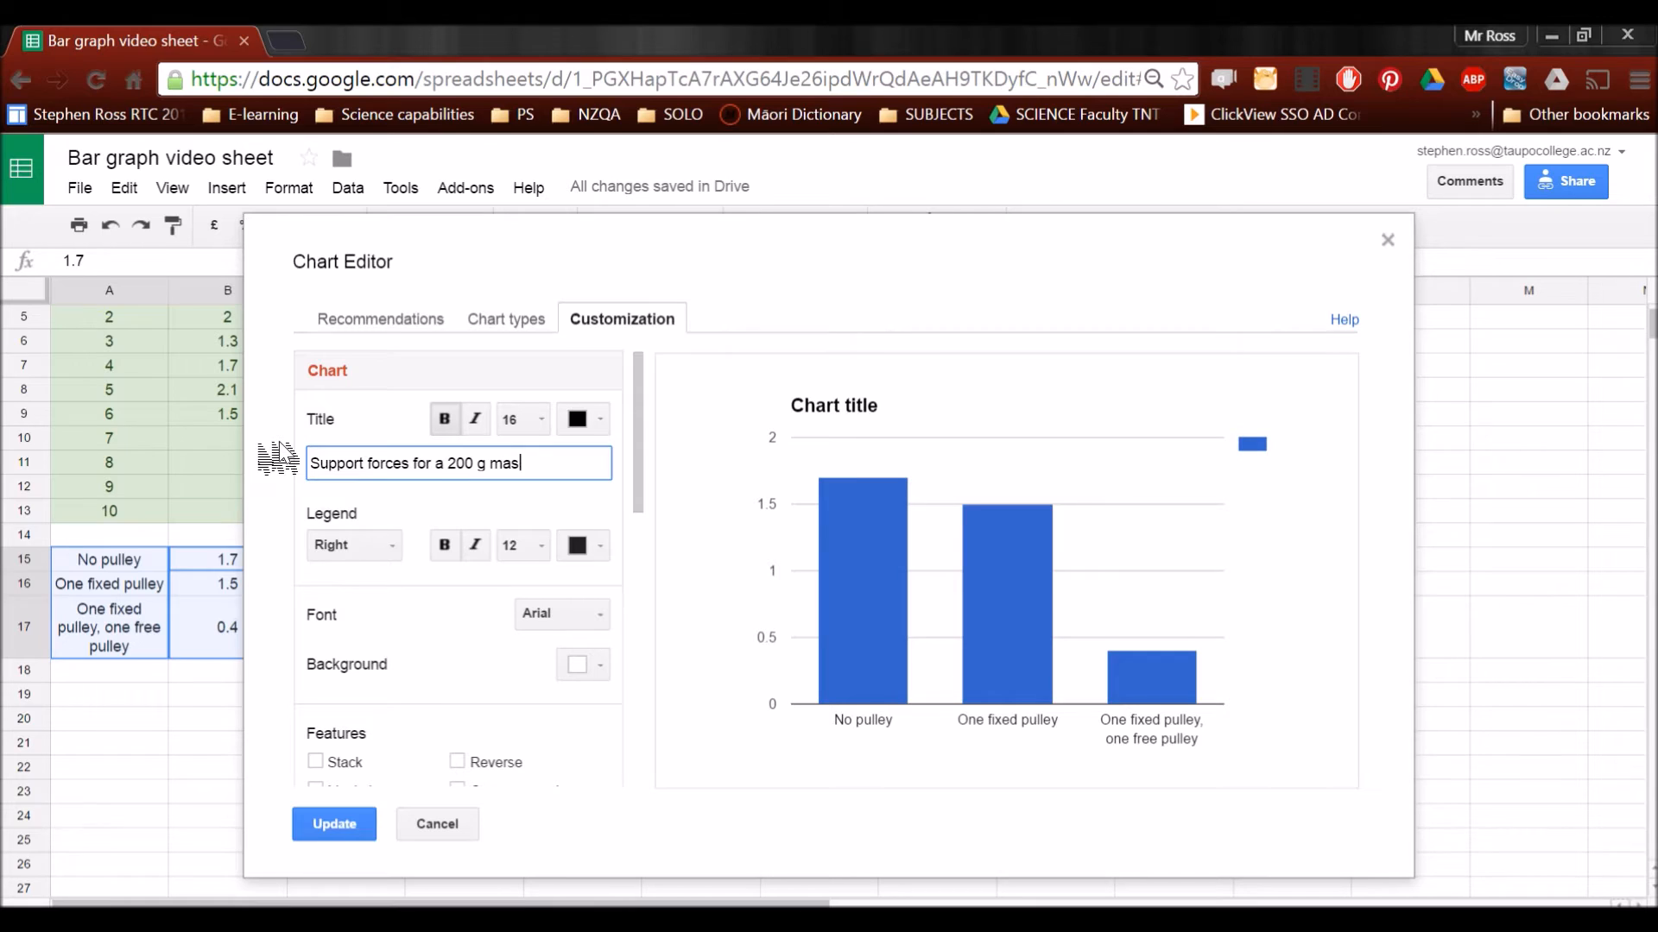
{"action": "type", "text": "rent "}
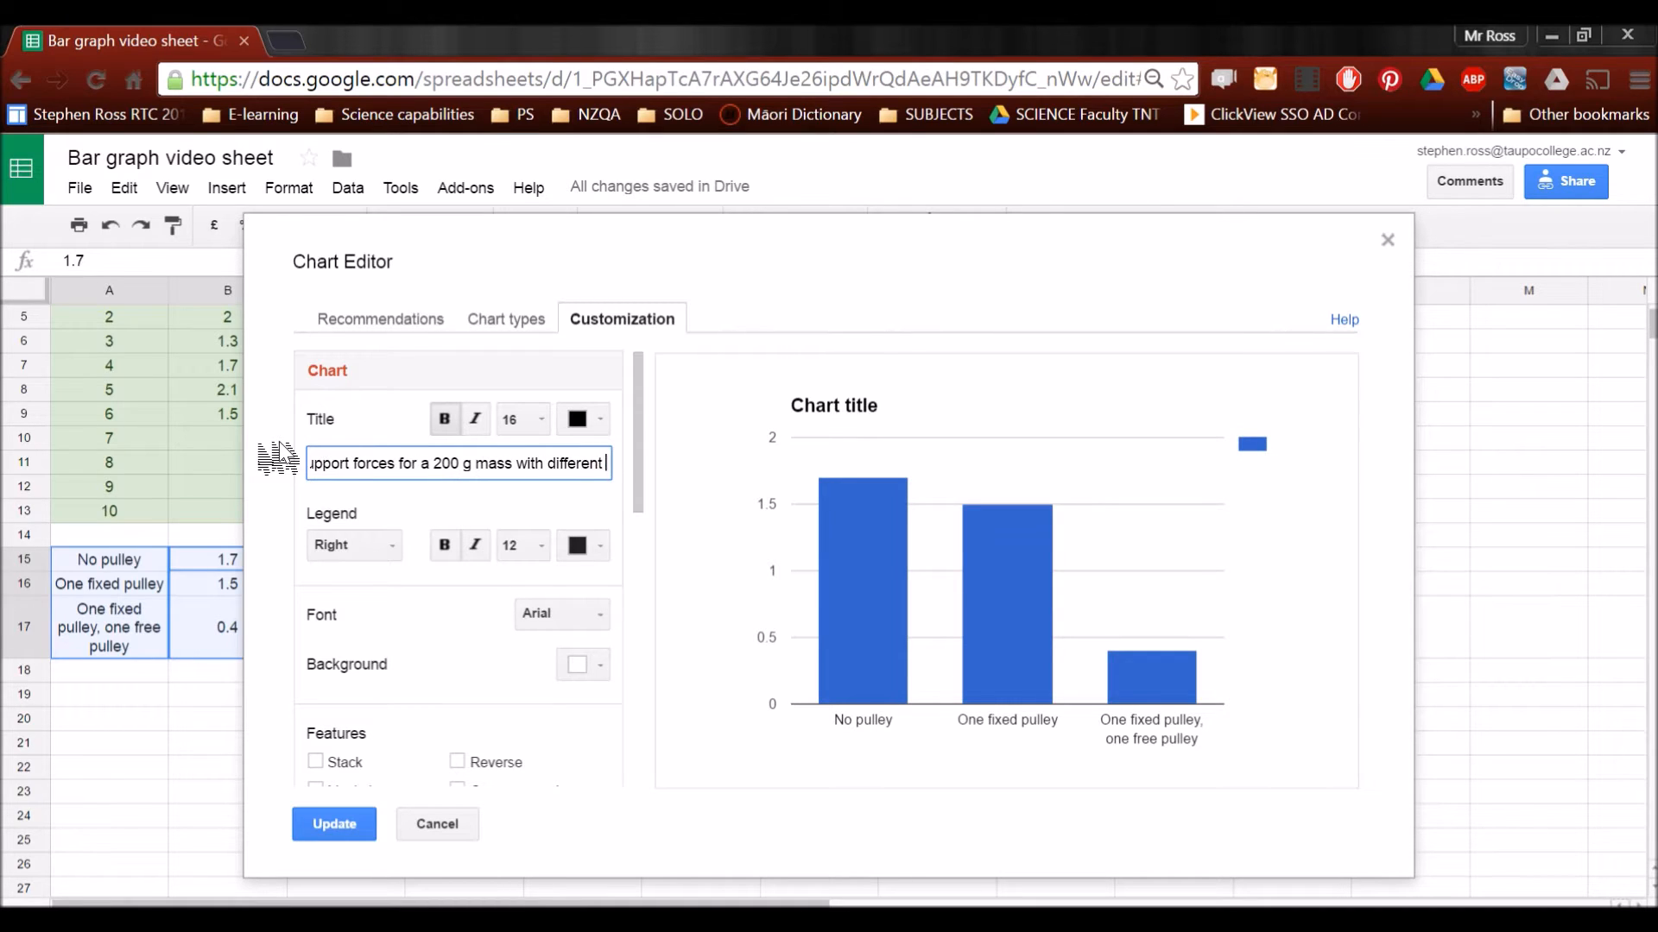
{"action": "type", "text": "numbers of pulleys"}
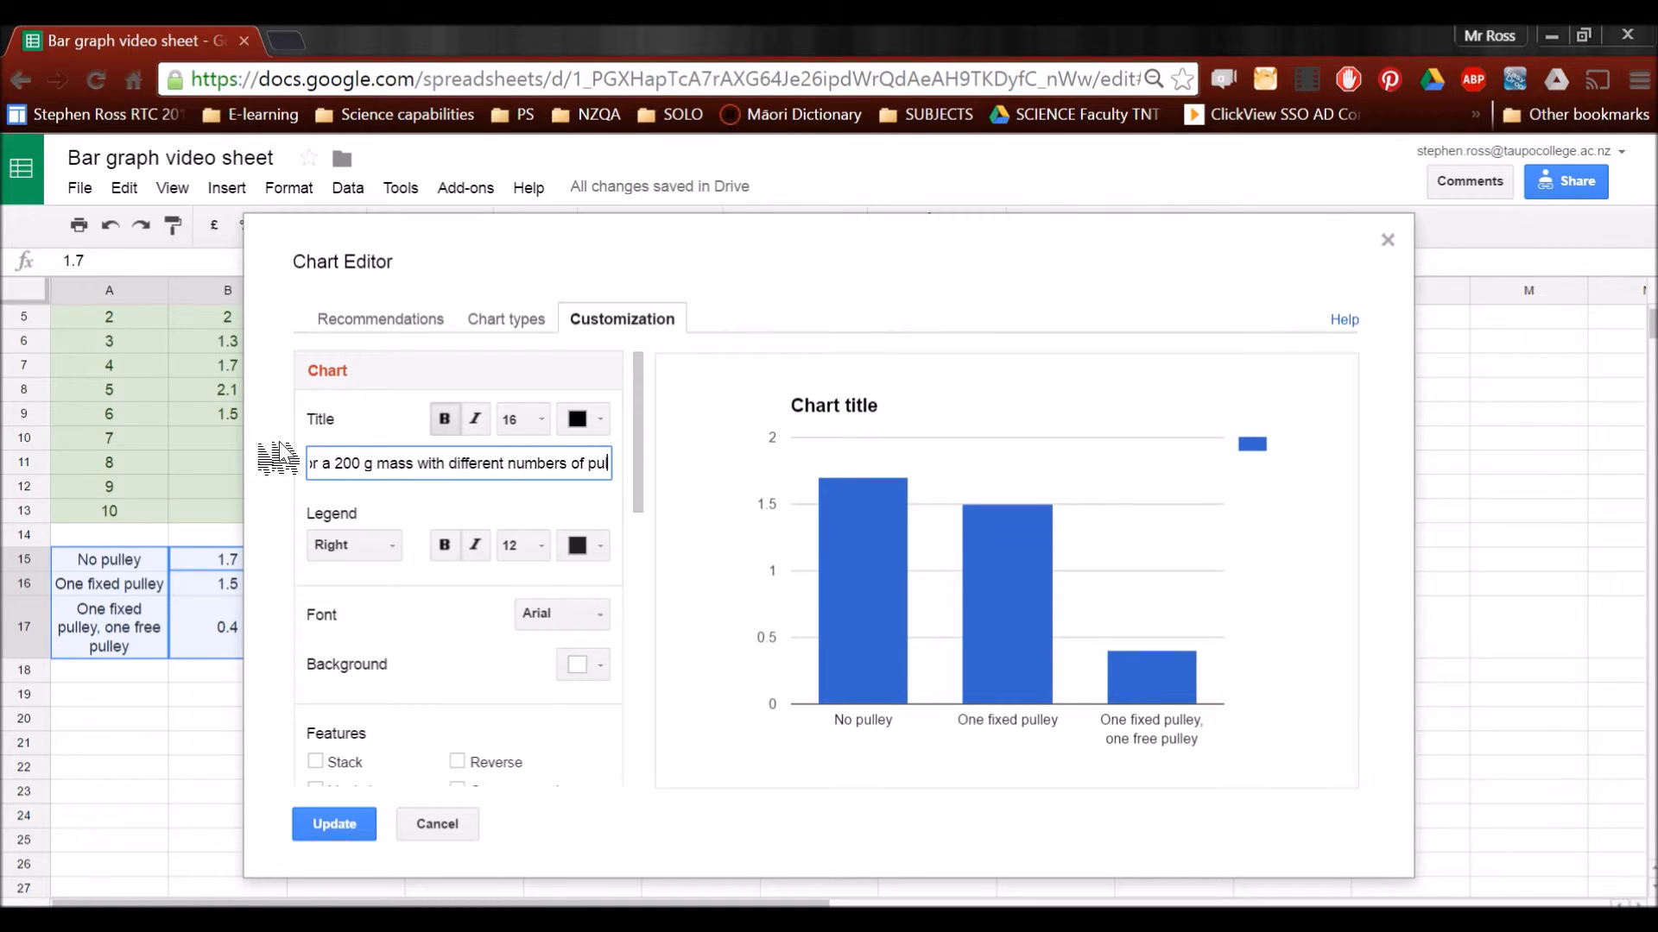
Title the pulley chart's horizontal axis "The number of pulleys"
{"action": "left_click", "coordinate": [638, 492]}
{"action": "left_click_drag", "start_coordinate": [656, 499], "coordinate": [636, 592]}
{"action": "left_click", "coordinate": [400, 706]}
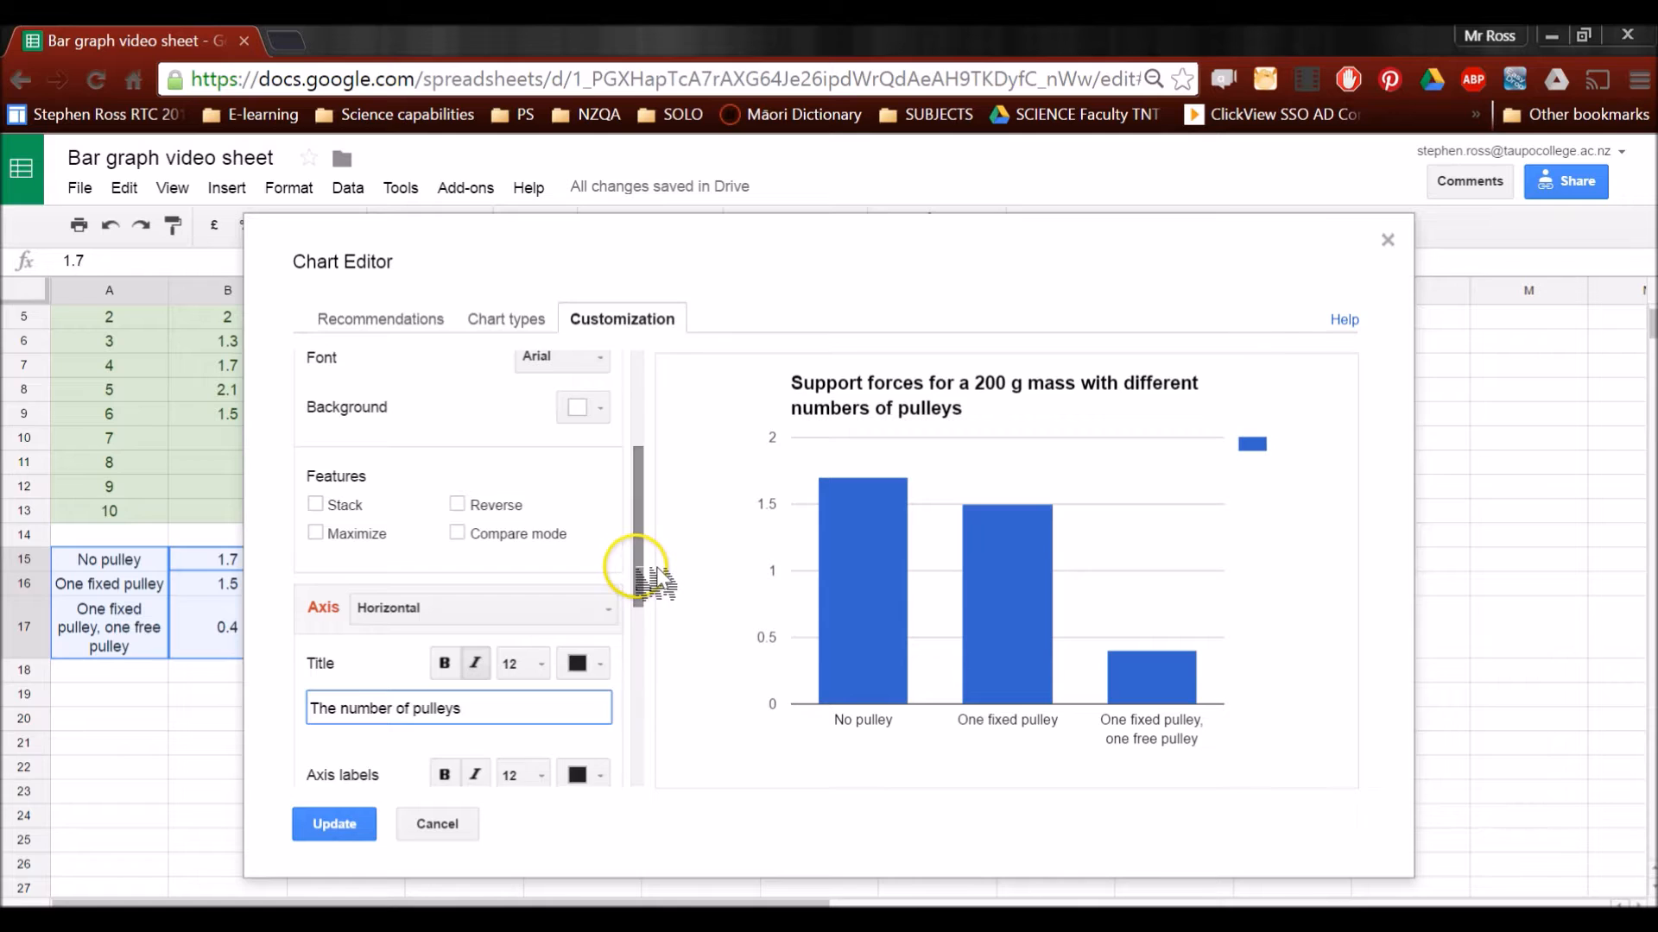
Set the left vertical axis of the pulley chart to a minimum of 0 and a maximum of 2
{"action": "scroll", "coordinate": [636, 587], "scroll_direction": "down", "scroll_amount": 1}
{"action": "left_click", "coordinate": [596, 523]}
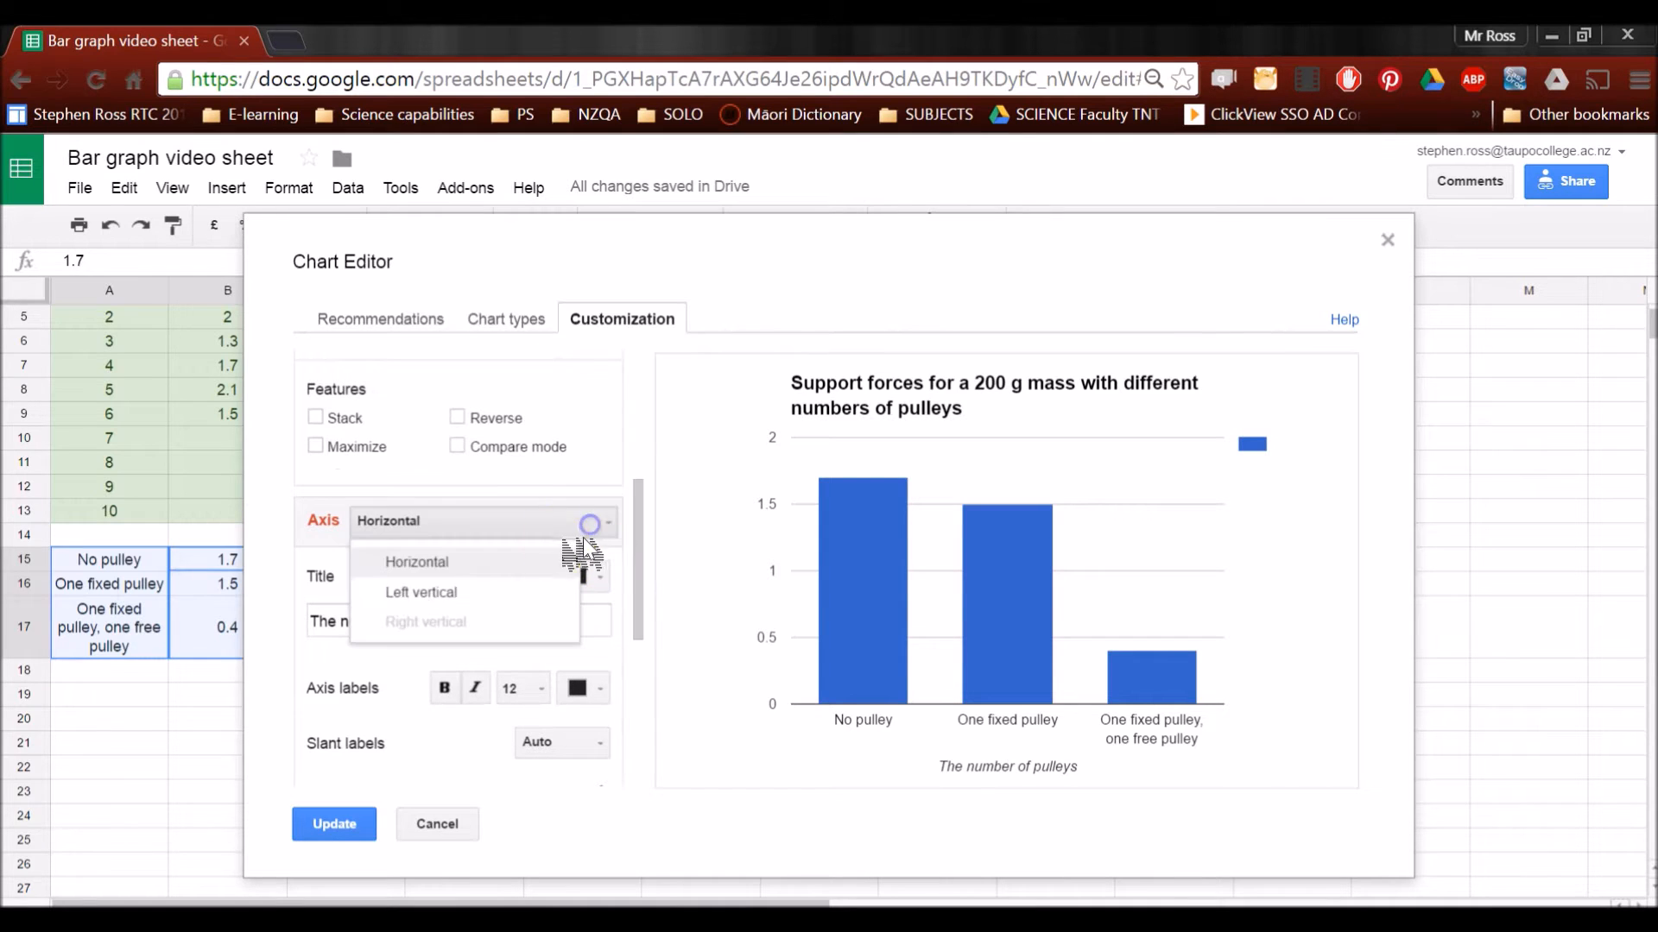
{"action": "left_click", "coordinate": [529, 587]}
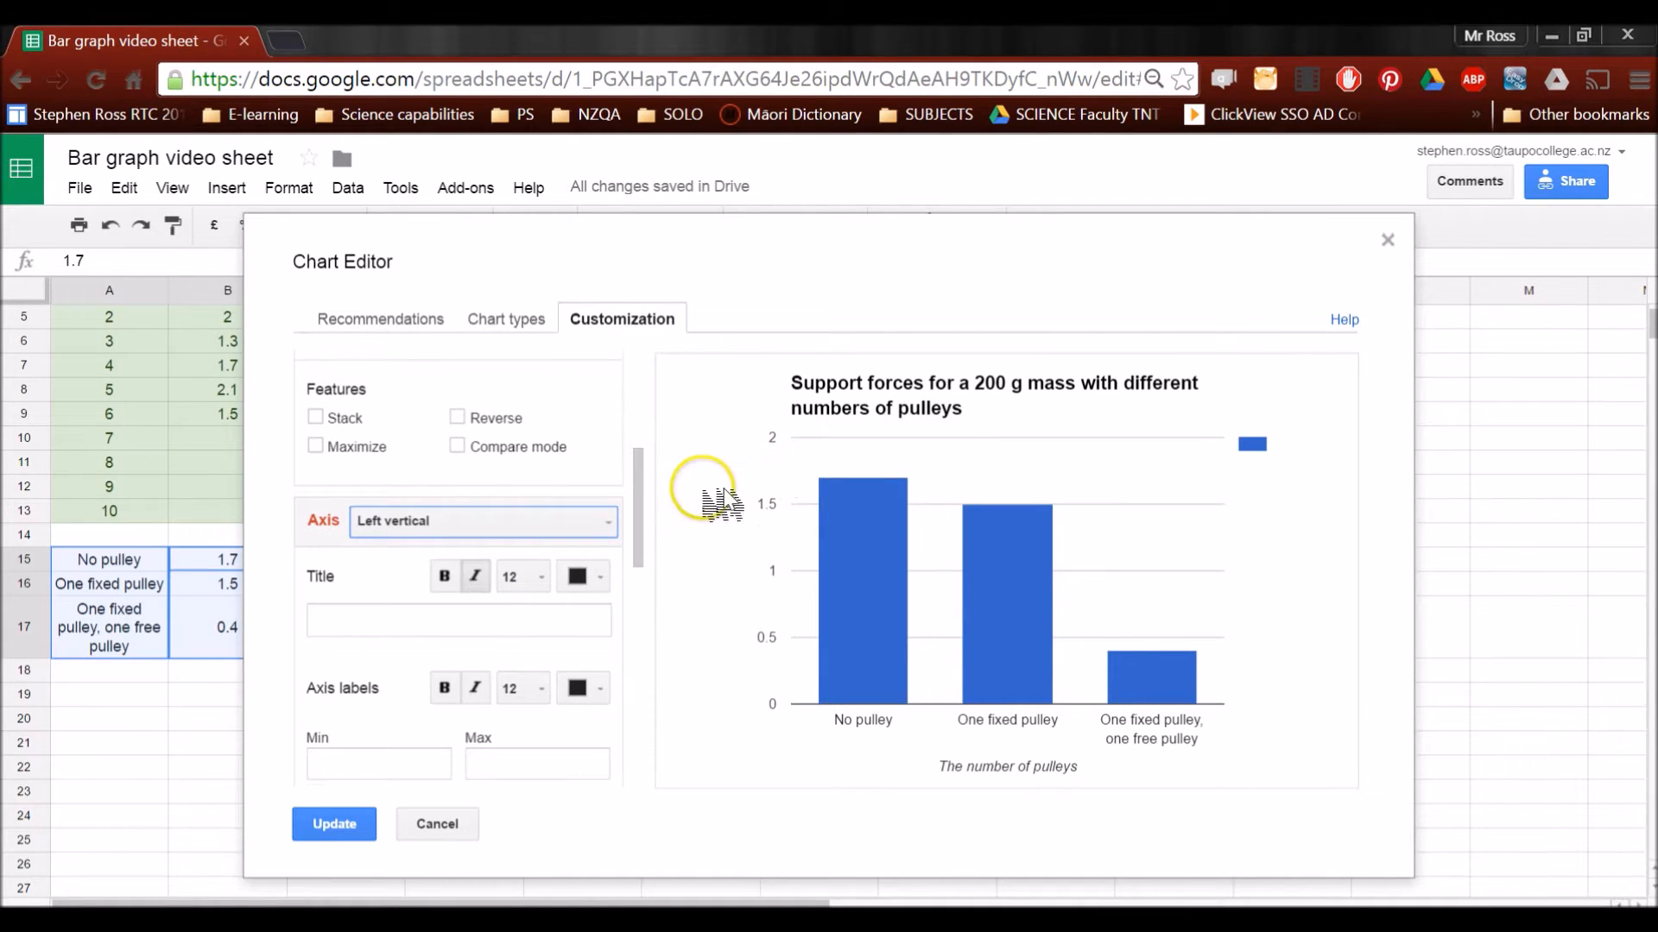
{"action": "left_click_drag", "start_coordinate": [635, 527], "coordinate": [655, 547]}
{"action": "left_click", "coordinate": [417, 710]}
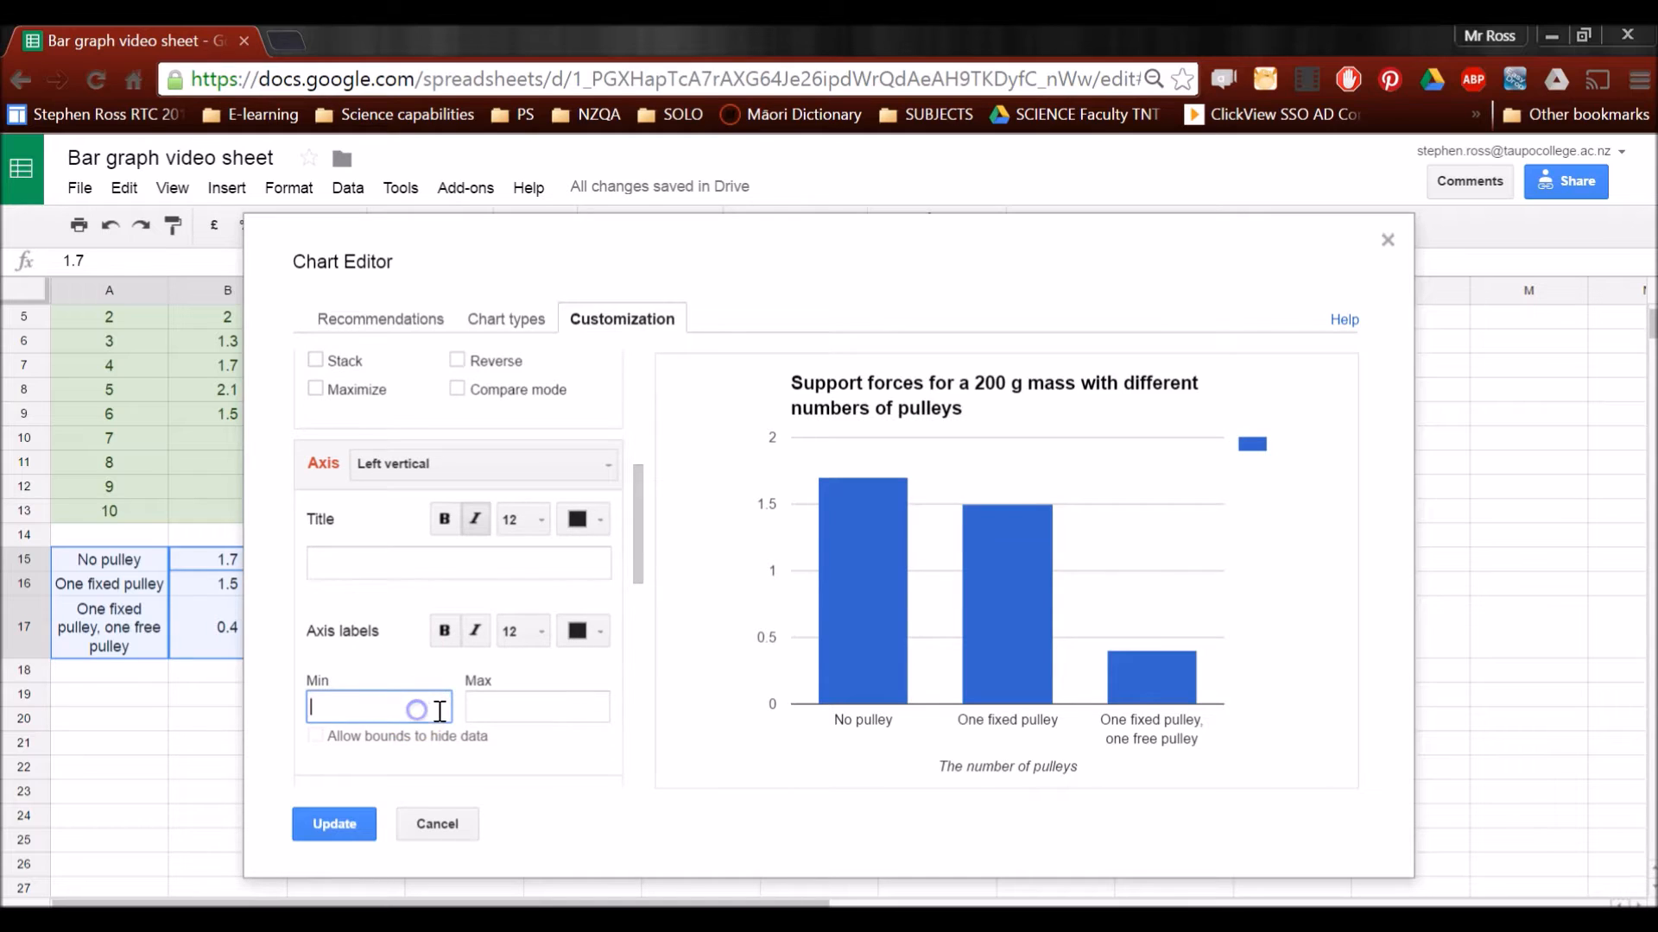
{"action": "type", "text": "0"}
{"action": "left_click", "coordinate": [509, 706]}
{"action": "left_click", "coordinate": [568, 675]}
Set the left vertical axis gridlines to 10 major and 1 minor
{"action": "left_click_drag", "start_coordinate": [637, 554], "coordinate": [627, 582]}
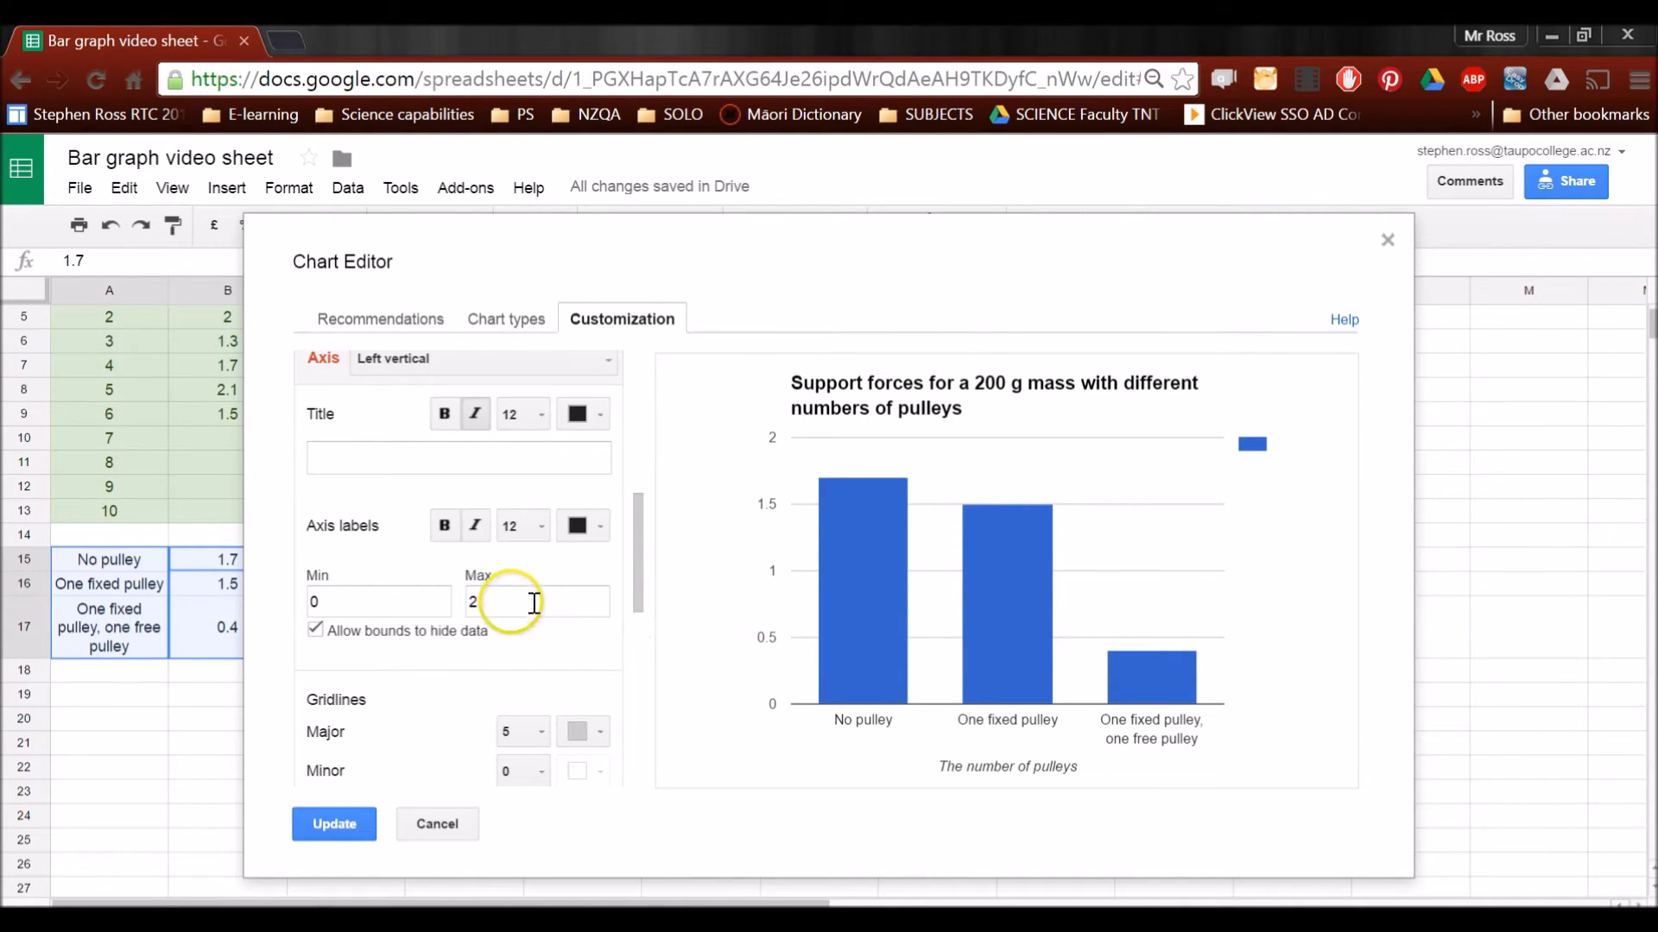
{"action": "left_click", "coordinate": [540, 731]}
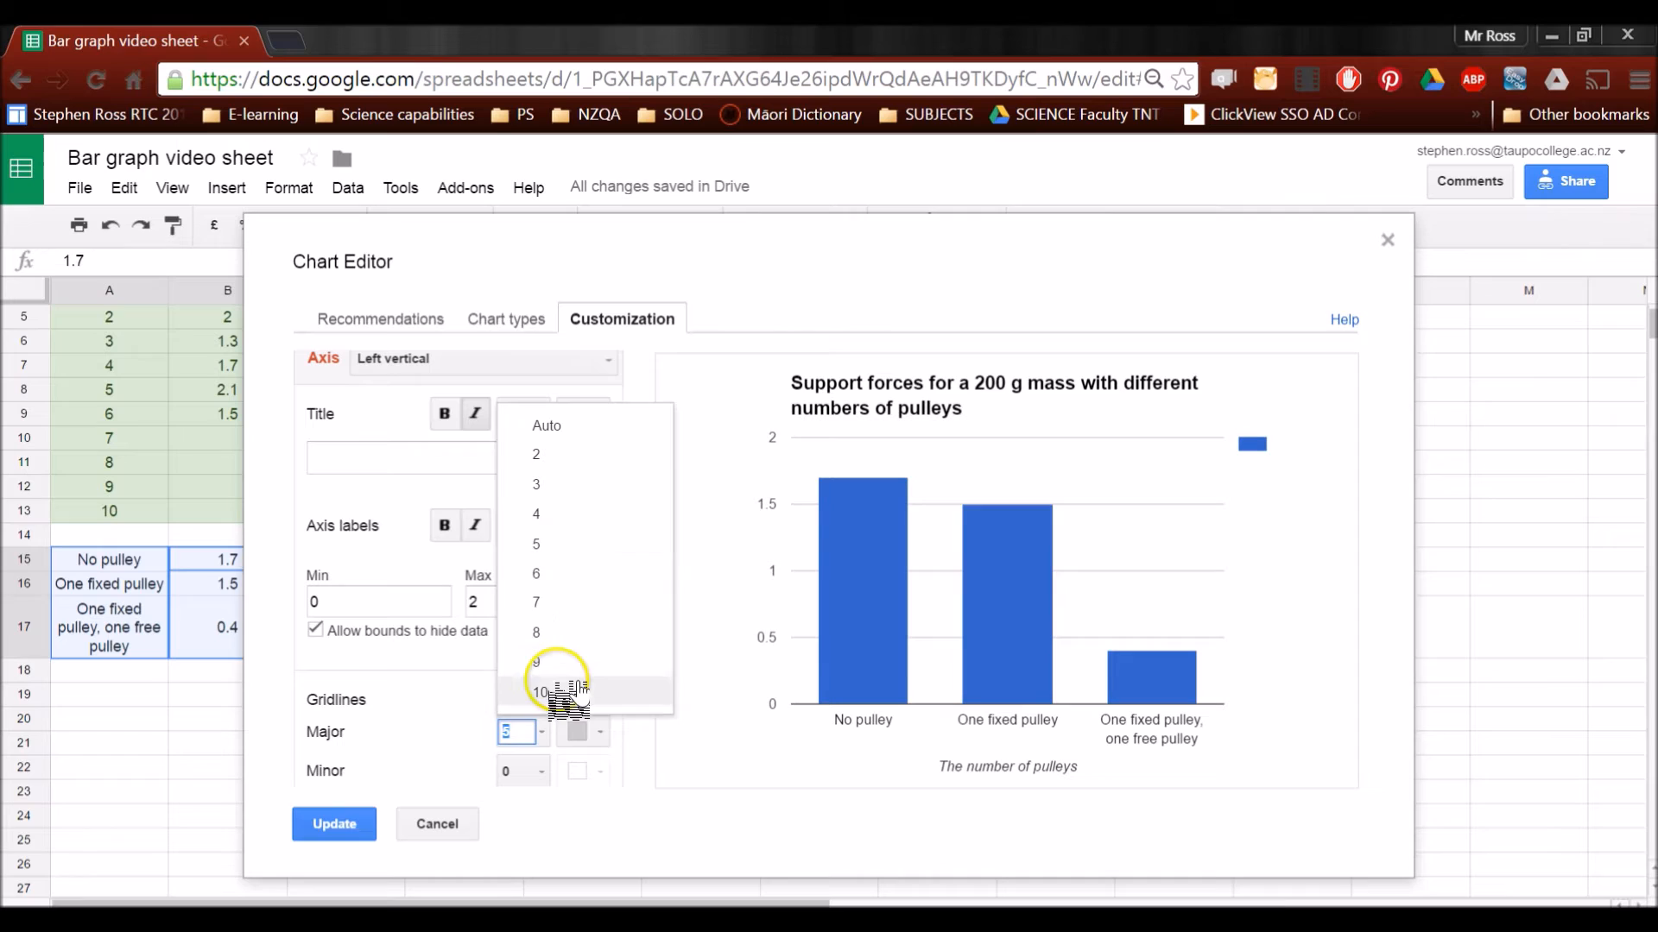
{"action": "left_click", "coordinate": [566, 693]}
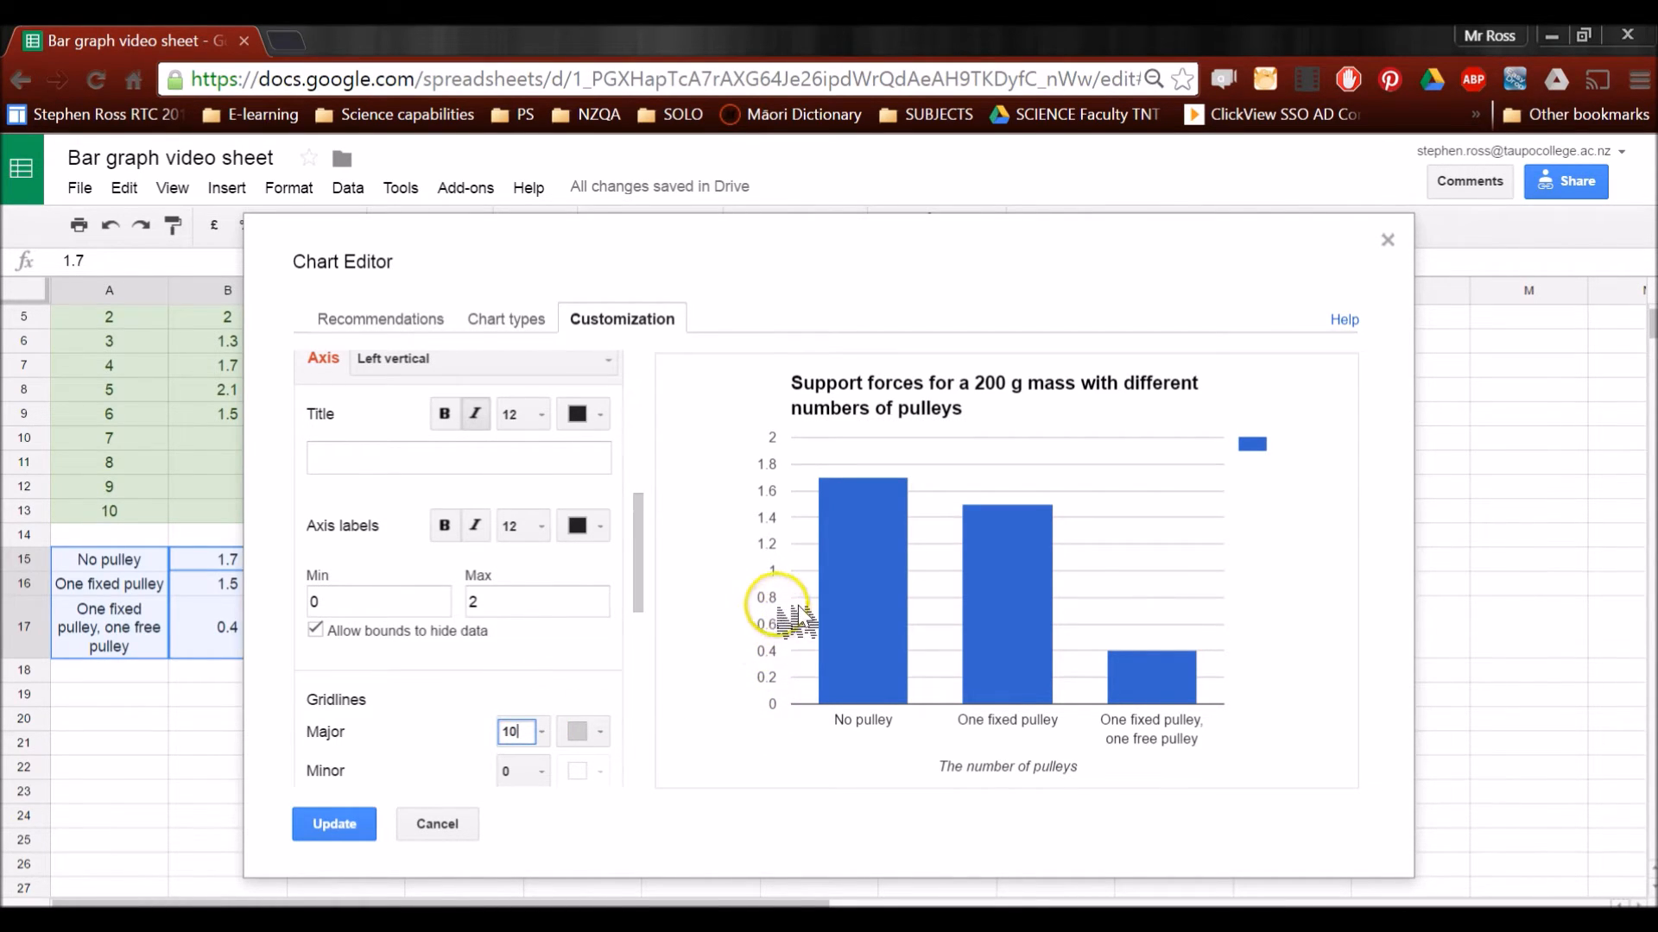
{"action": "left_click_drag", "start_coordinate": [638, 576], "coordinate": [638, 588]}
{"action": "left_click", "coordinate": [542, 722]}
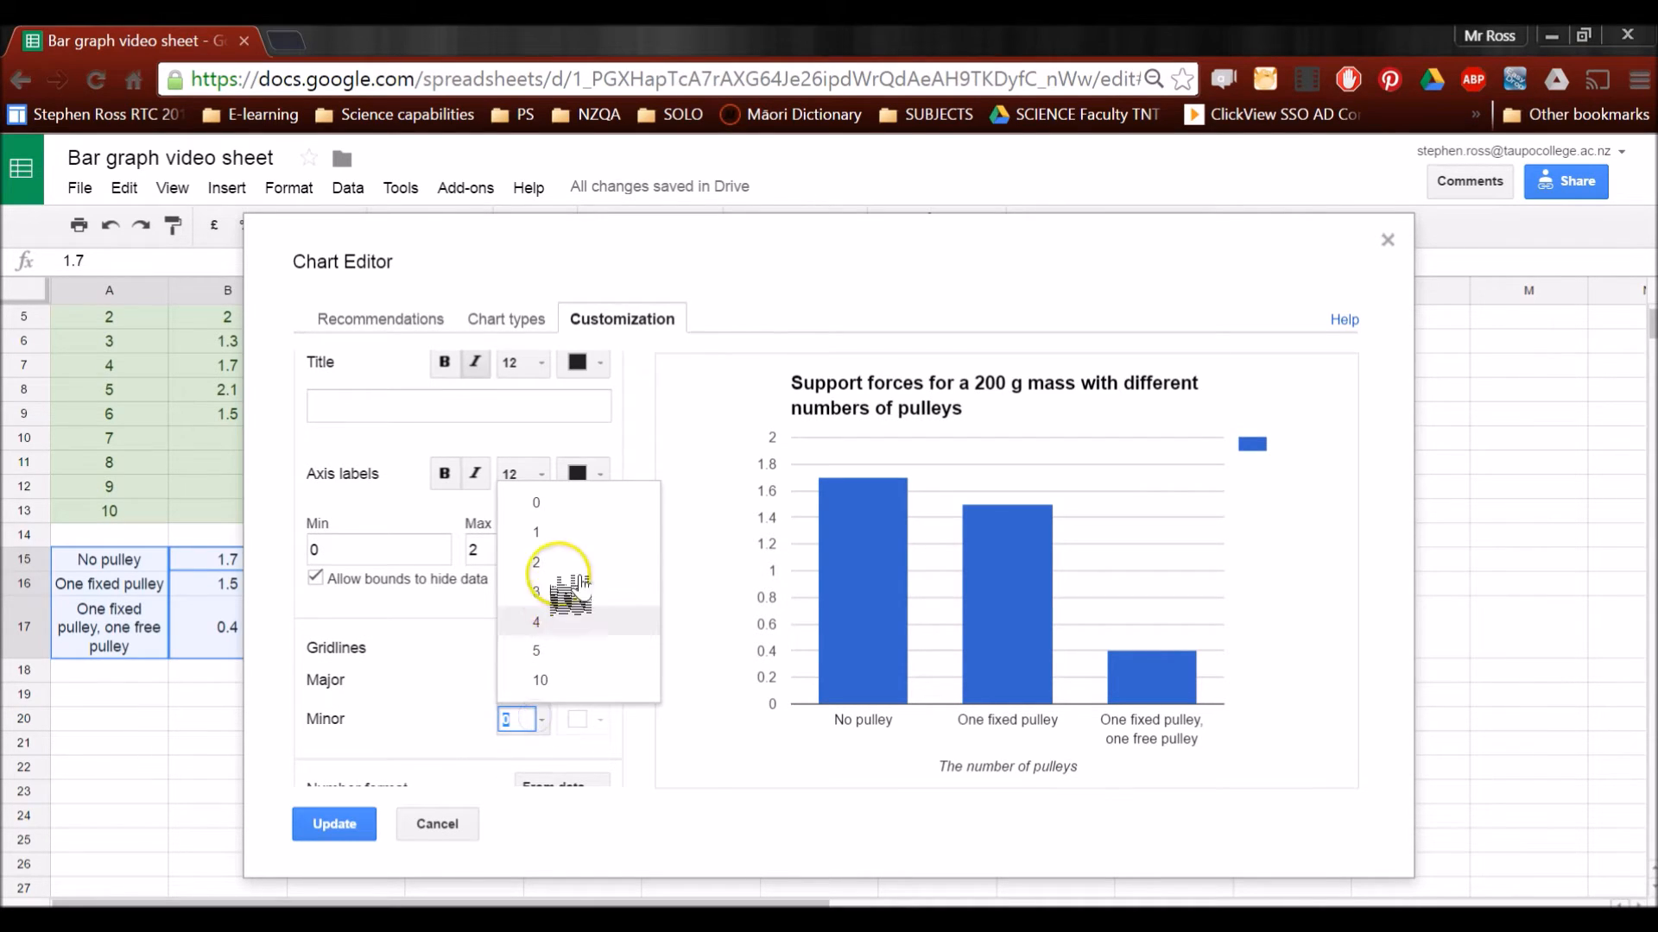
{"action": "left_click", "coordinate": [557, 531]}
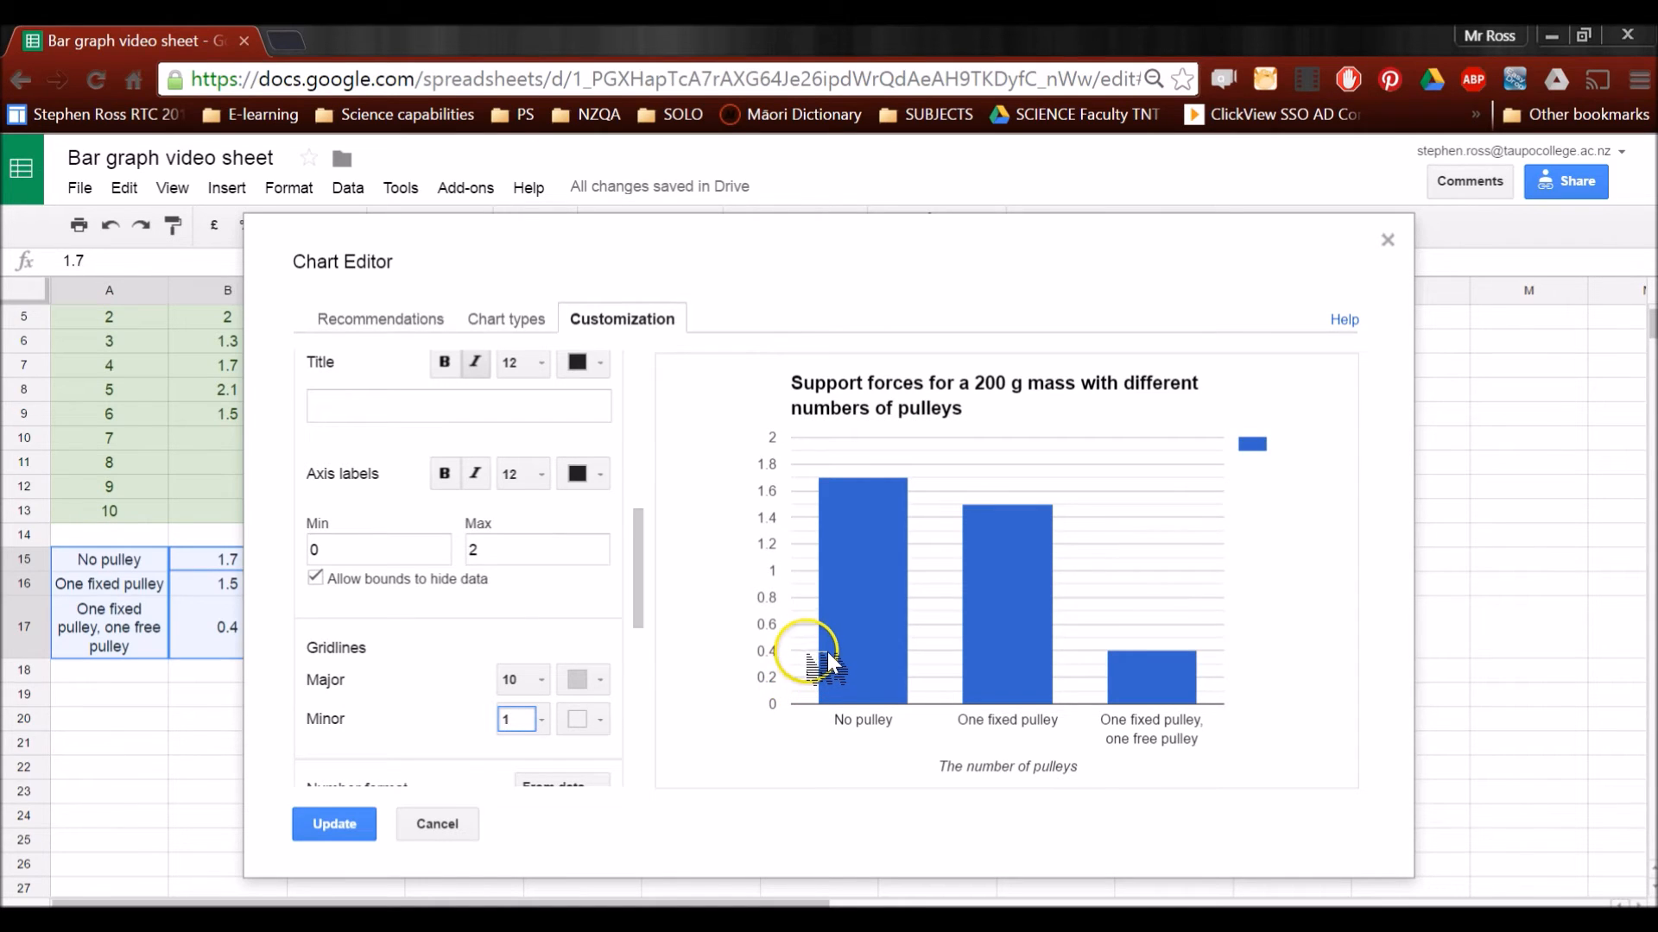
Title the left vertical axis "Support force (newtons)" and apply the customizations to the chart in the sheet
{"action": "left_click_drag", "start_coordinate": [644, 596], "coordinate": [665, 547]}
{"action": "left_click", "coordinate": [548, 584]}
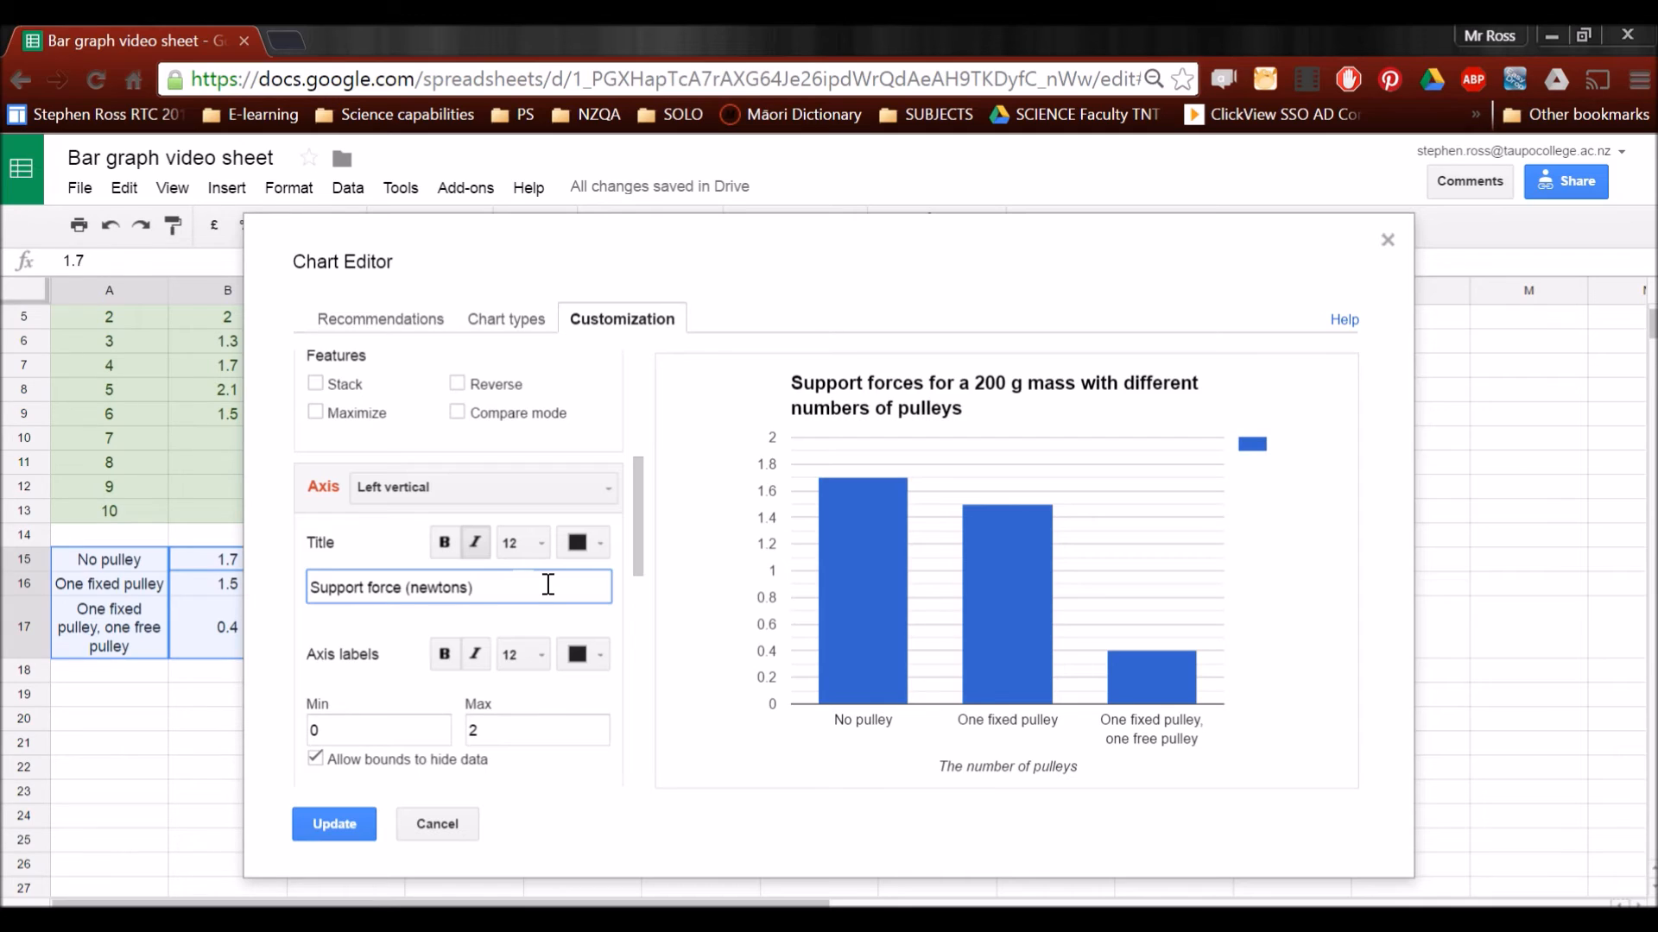
{"action": "left_click", "coordinate": [548, 633]}
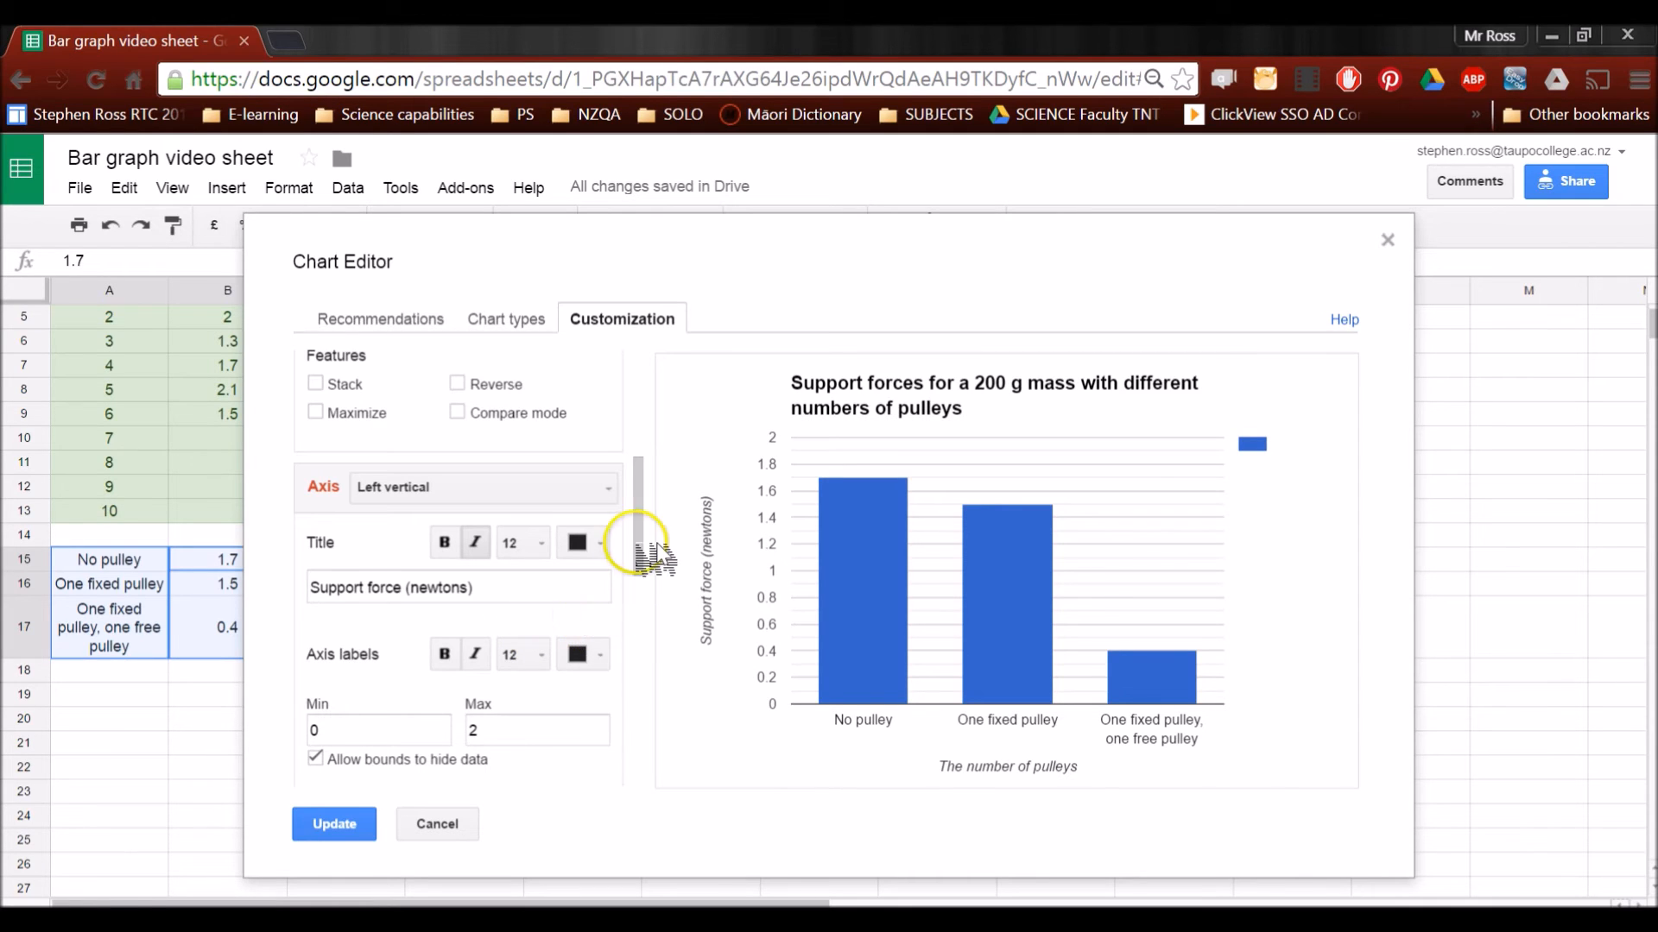
{"action": "left_click_drag", "start_coordinate": [637, 550], "coordinate": [630, 645]}
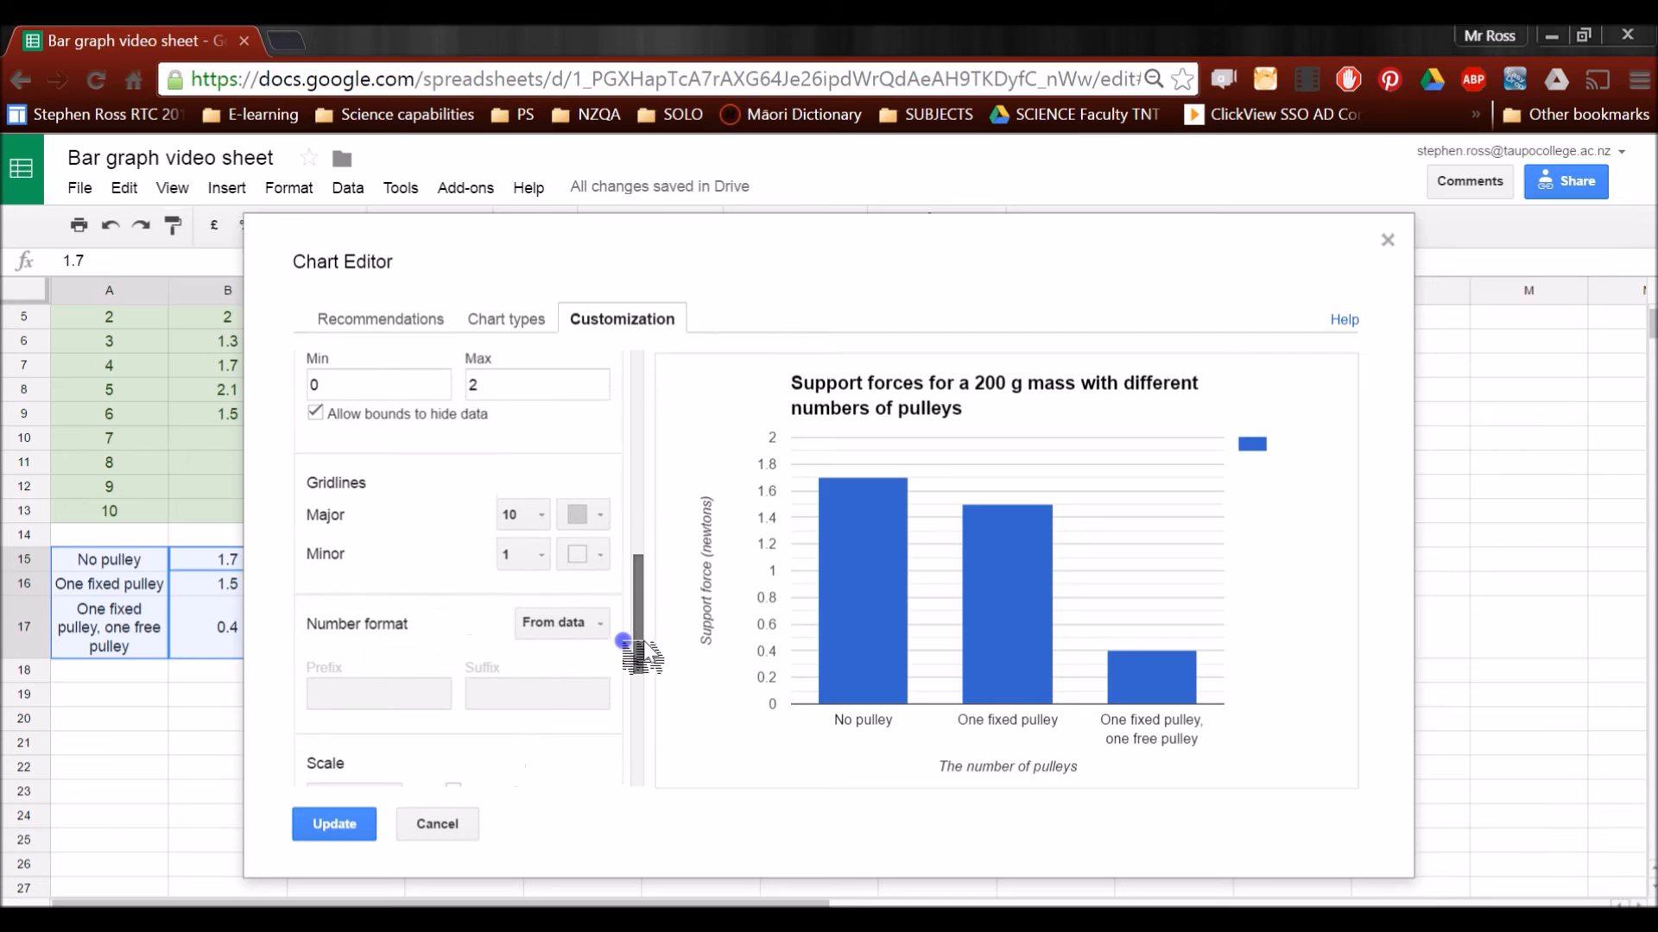
{"action": "left_click", "coordinate": [363, 827]}
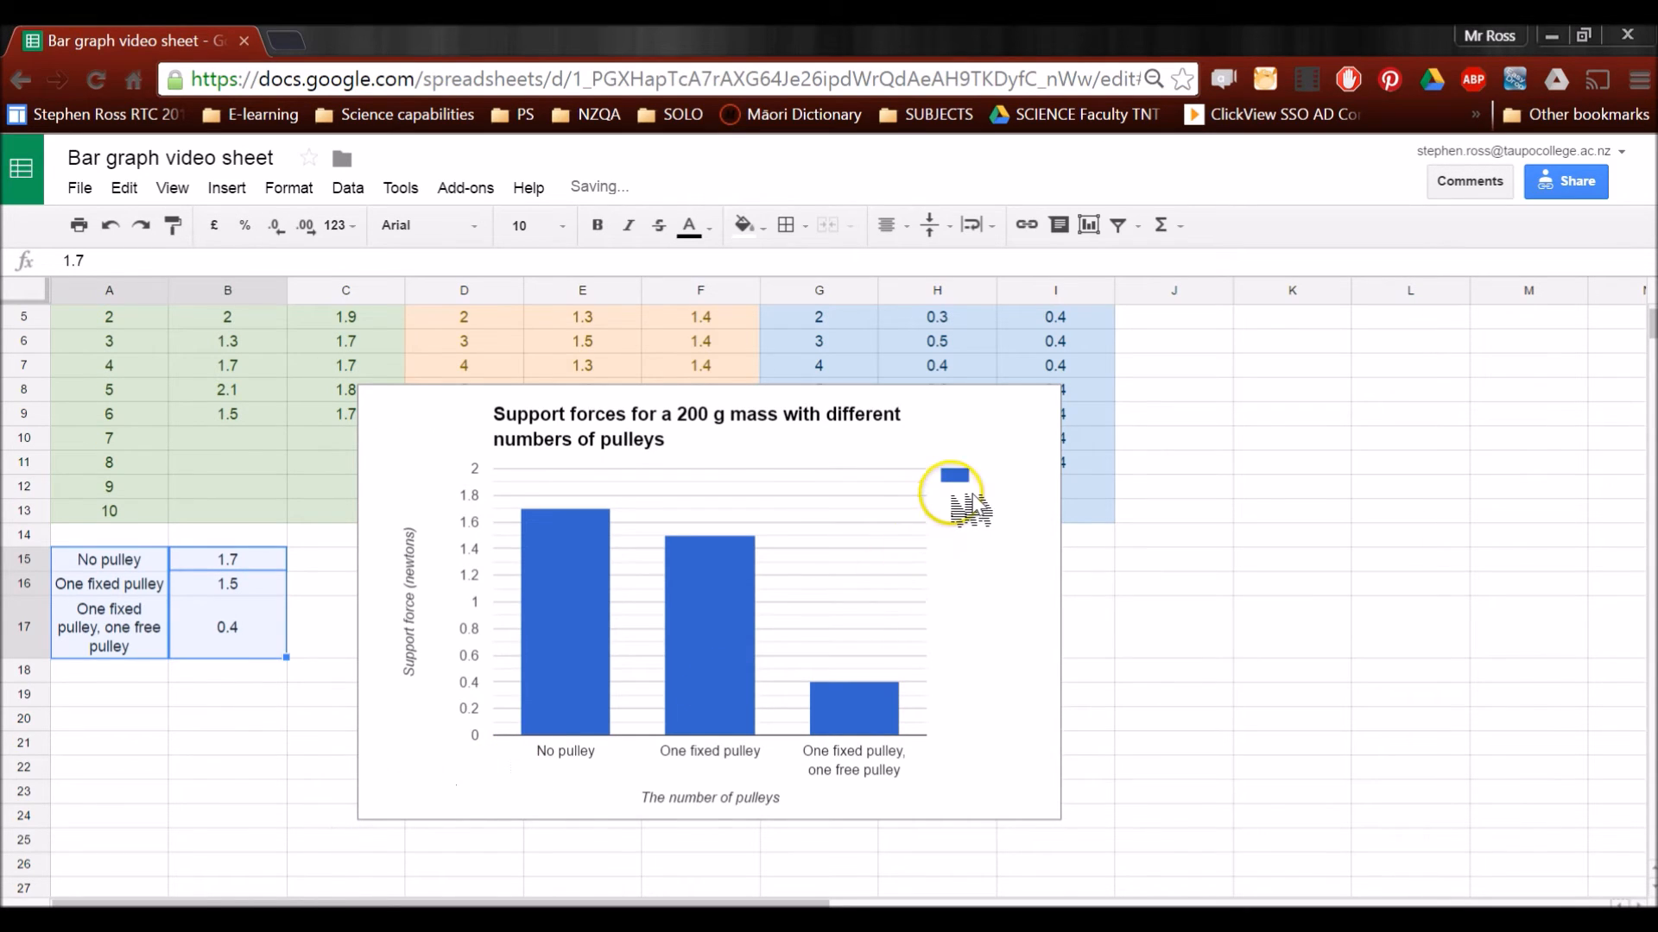
Remove the legend from the pulley chart by setting its position to None
{"action": "left_click", "coordinate": [967, 480]}
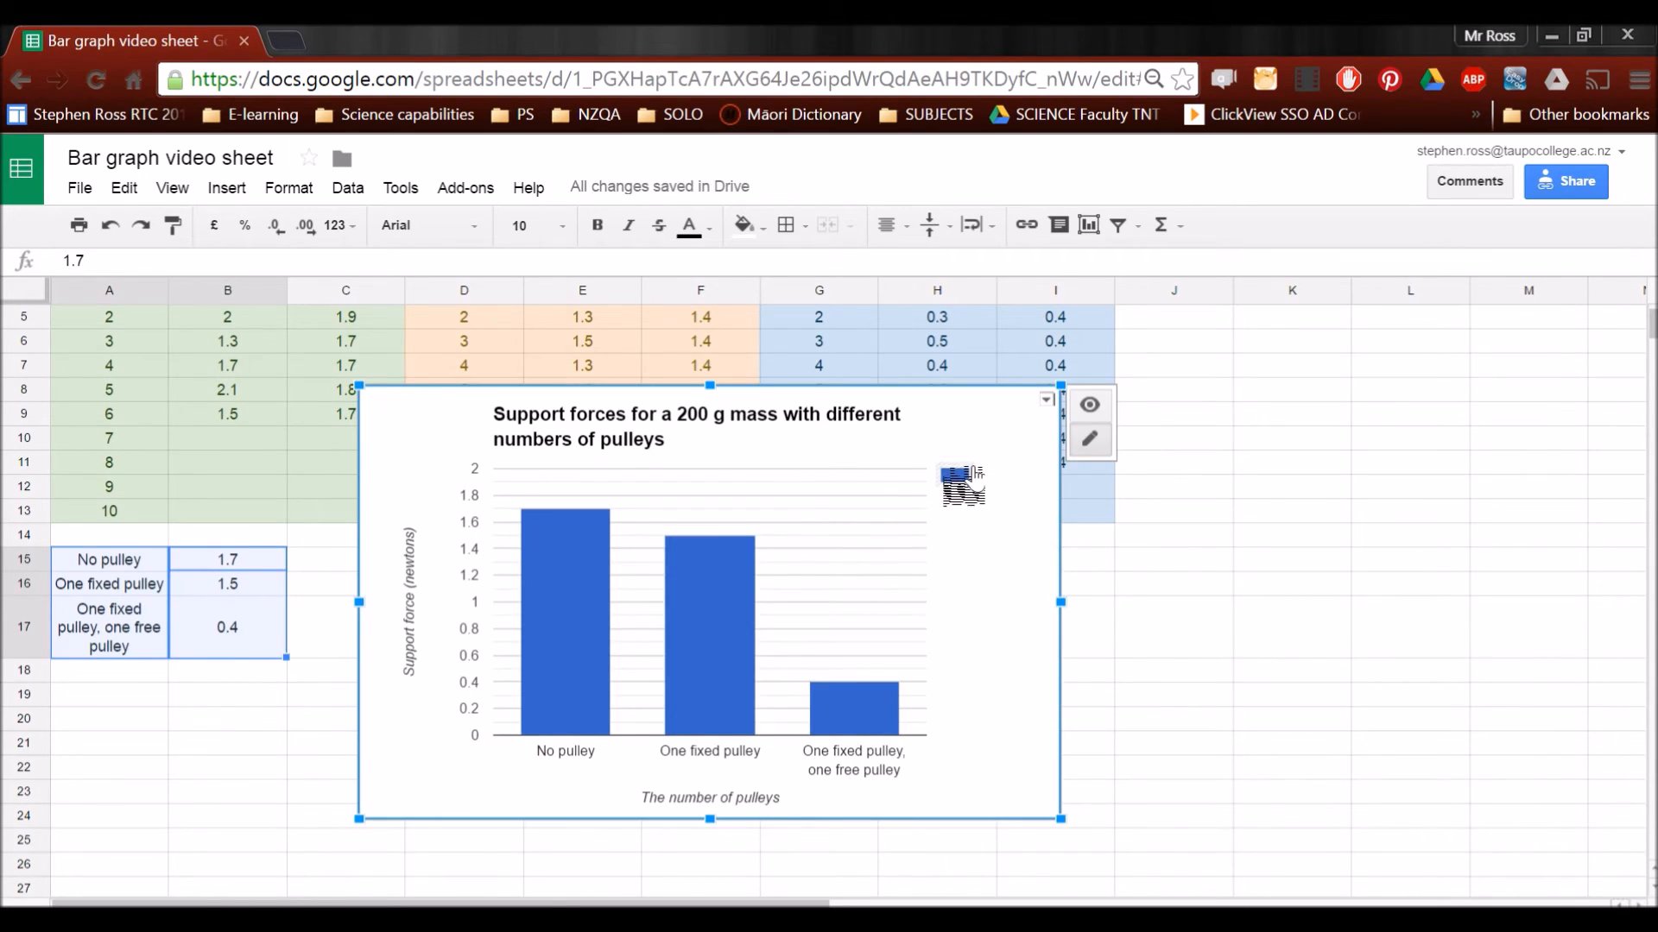
{"action": "left_click", "coordinate": [956, 476]}
{"action": "left_click", "coordinate": [1069, 436]}
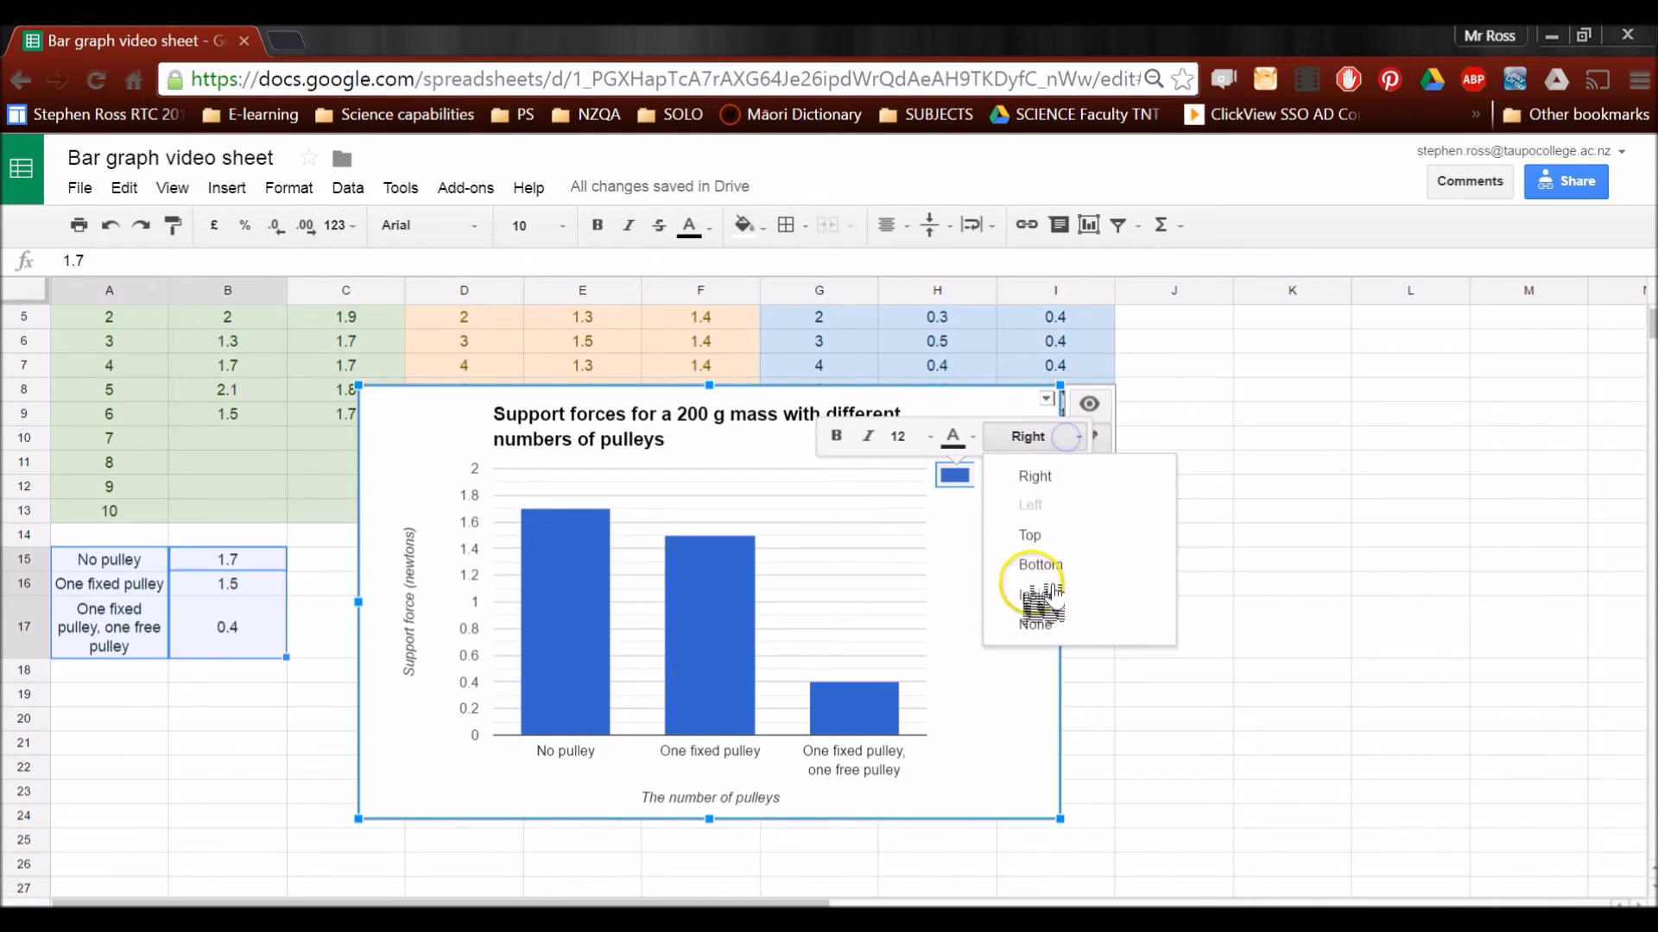
{"action": "left_click", "coordinate": [1036, 624]}
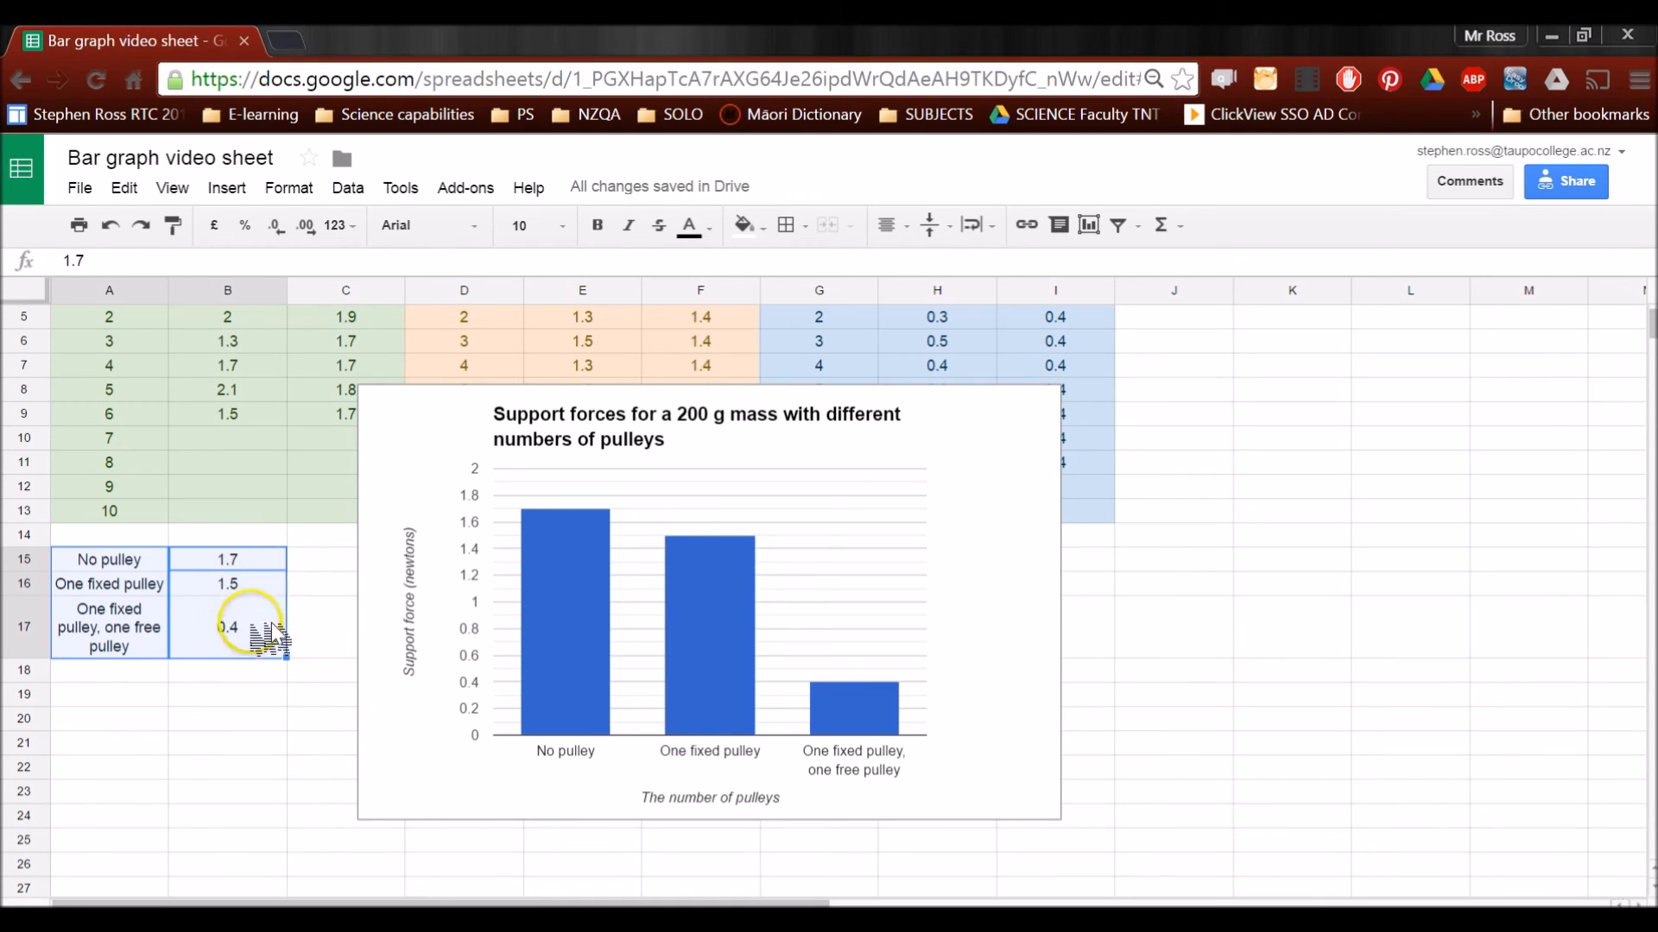
Format the values in B15:B17 to one decimal place so the chart's axis labels match, and select the pulley chart
{"action": "left_click", "coordinate": [320, 562]}
{"action": "left_click_drag", "start_coordinate": [265, 559], "coordinate": [279, 626]}
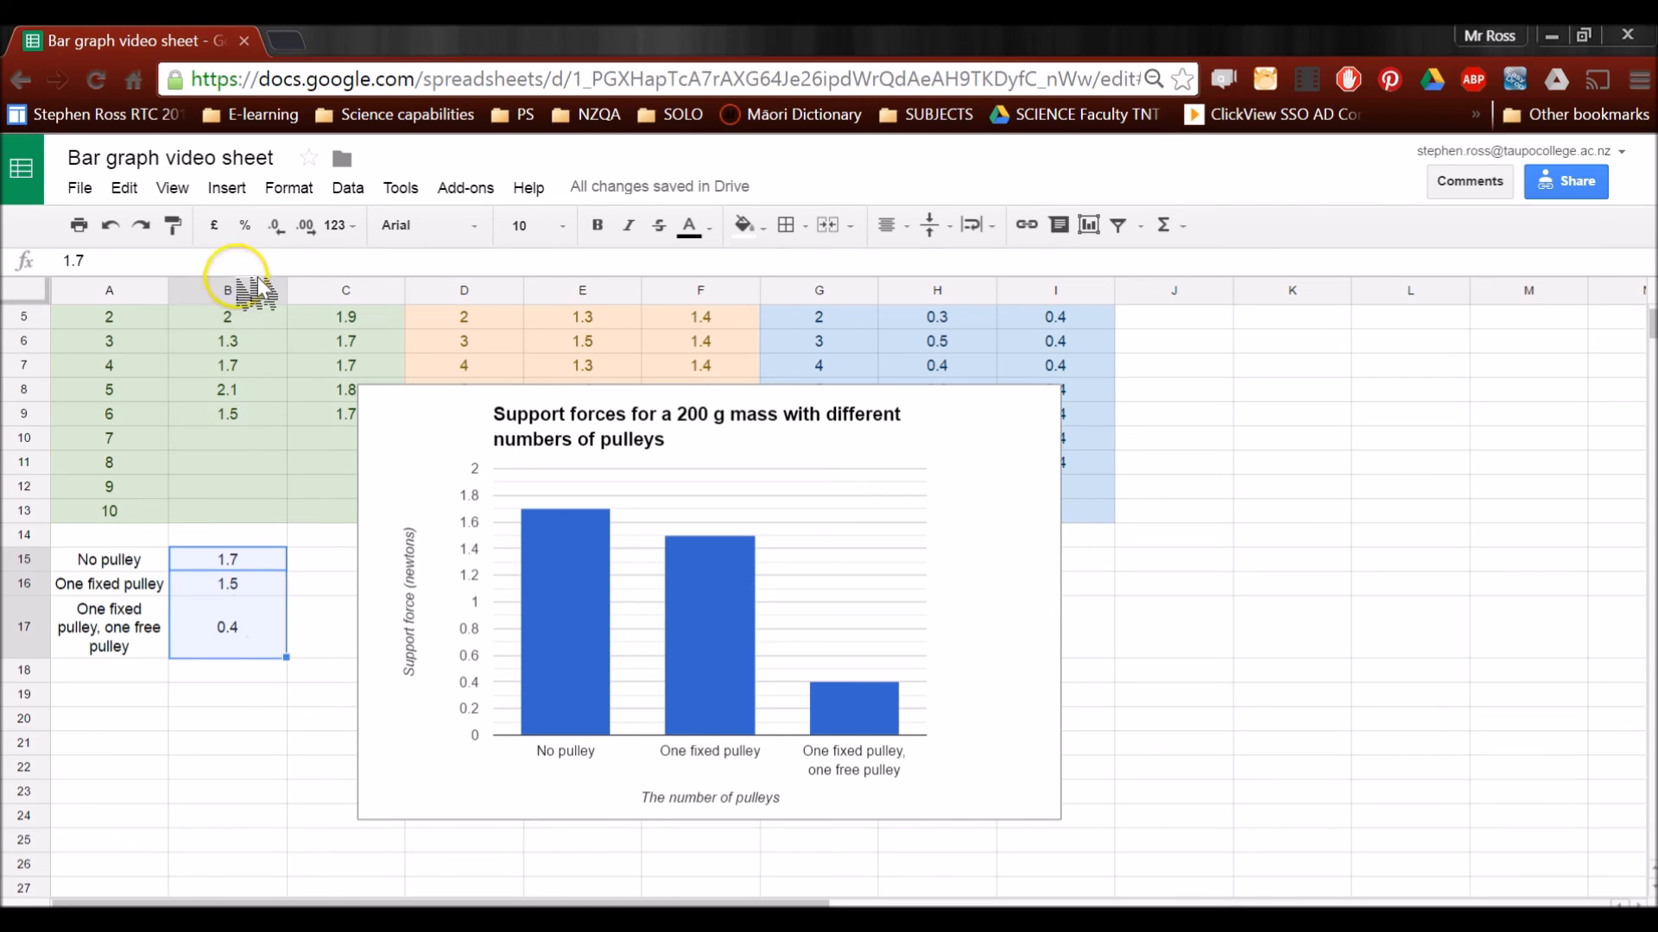
{"action": "left_click", "coordinate": [304, 226]}
{"action": "left_click", "coordinate": [277, 225]}
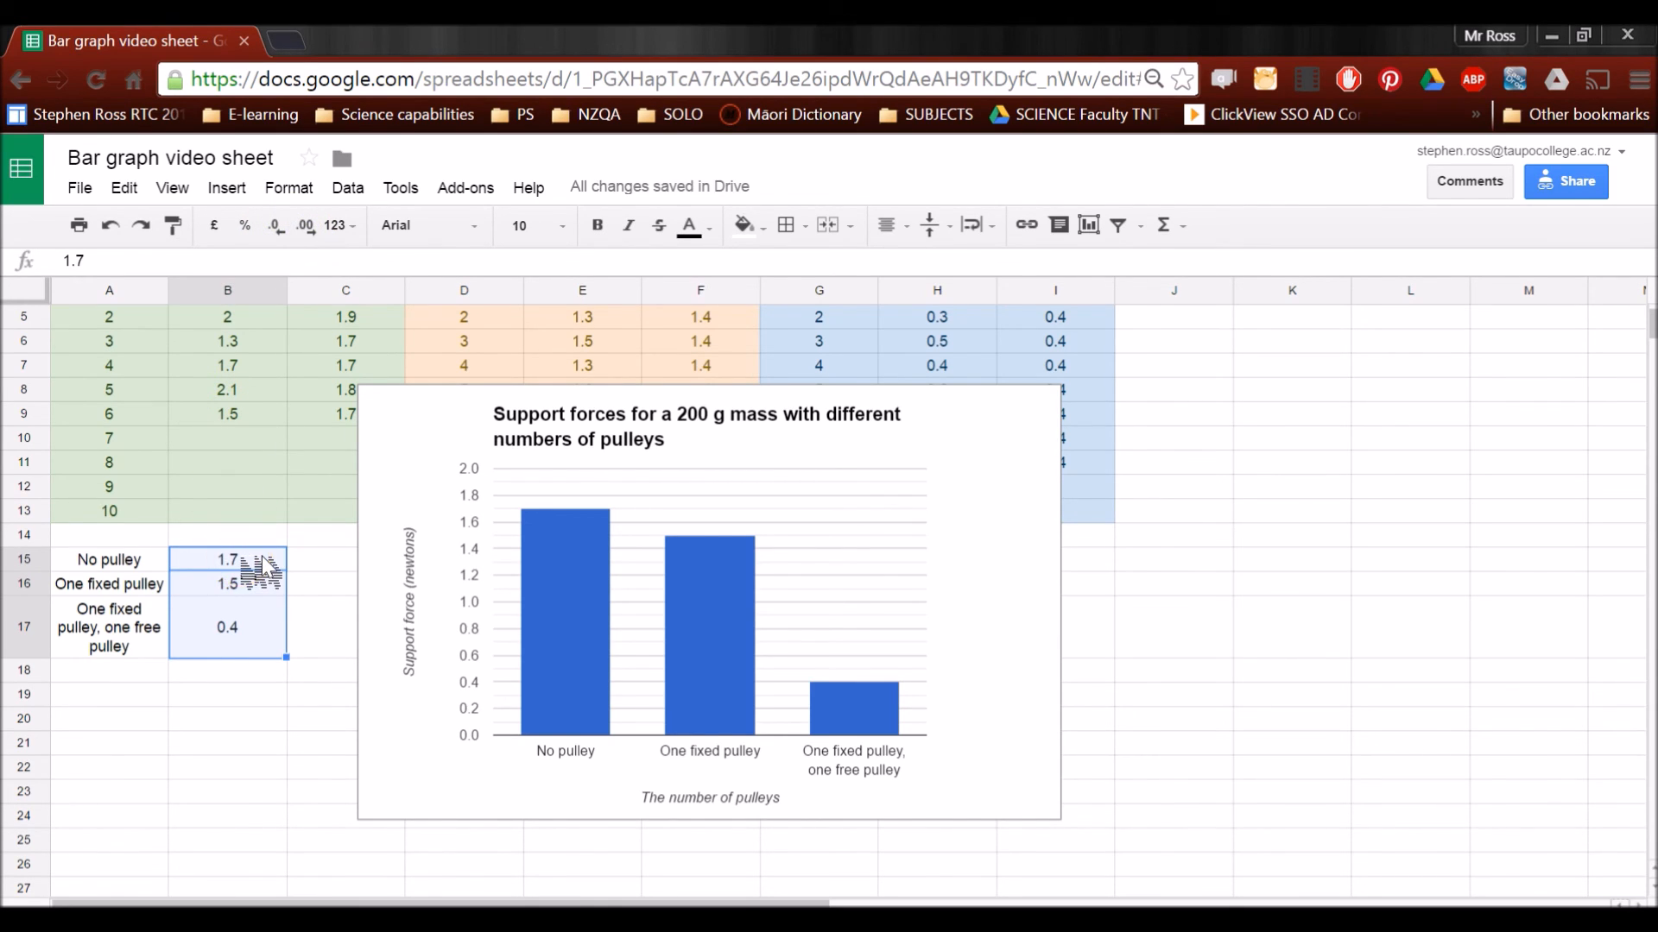
{"action": "left_click", "coordinate": [480, 477]}
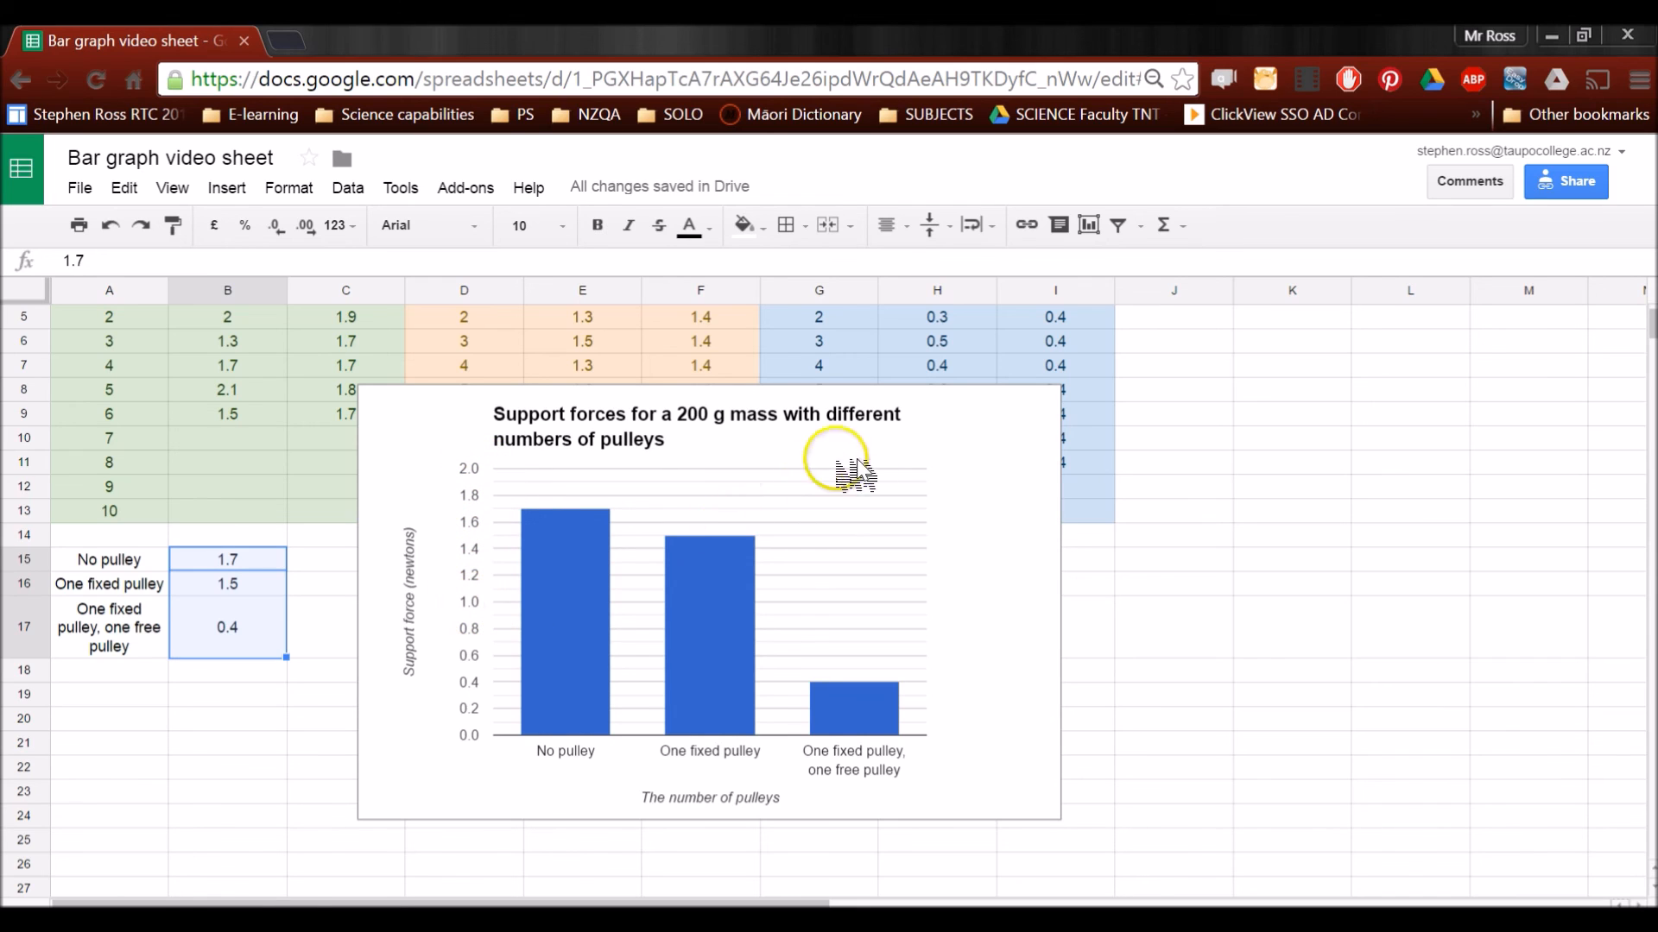
{"action": "left_click", "coordinate": [966, 428]}
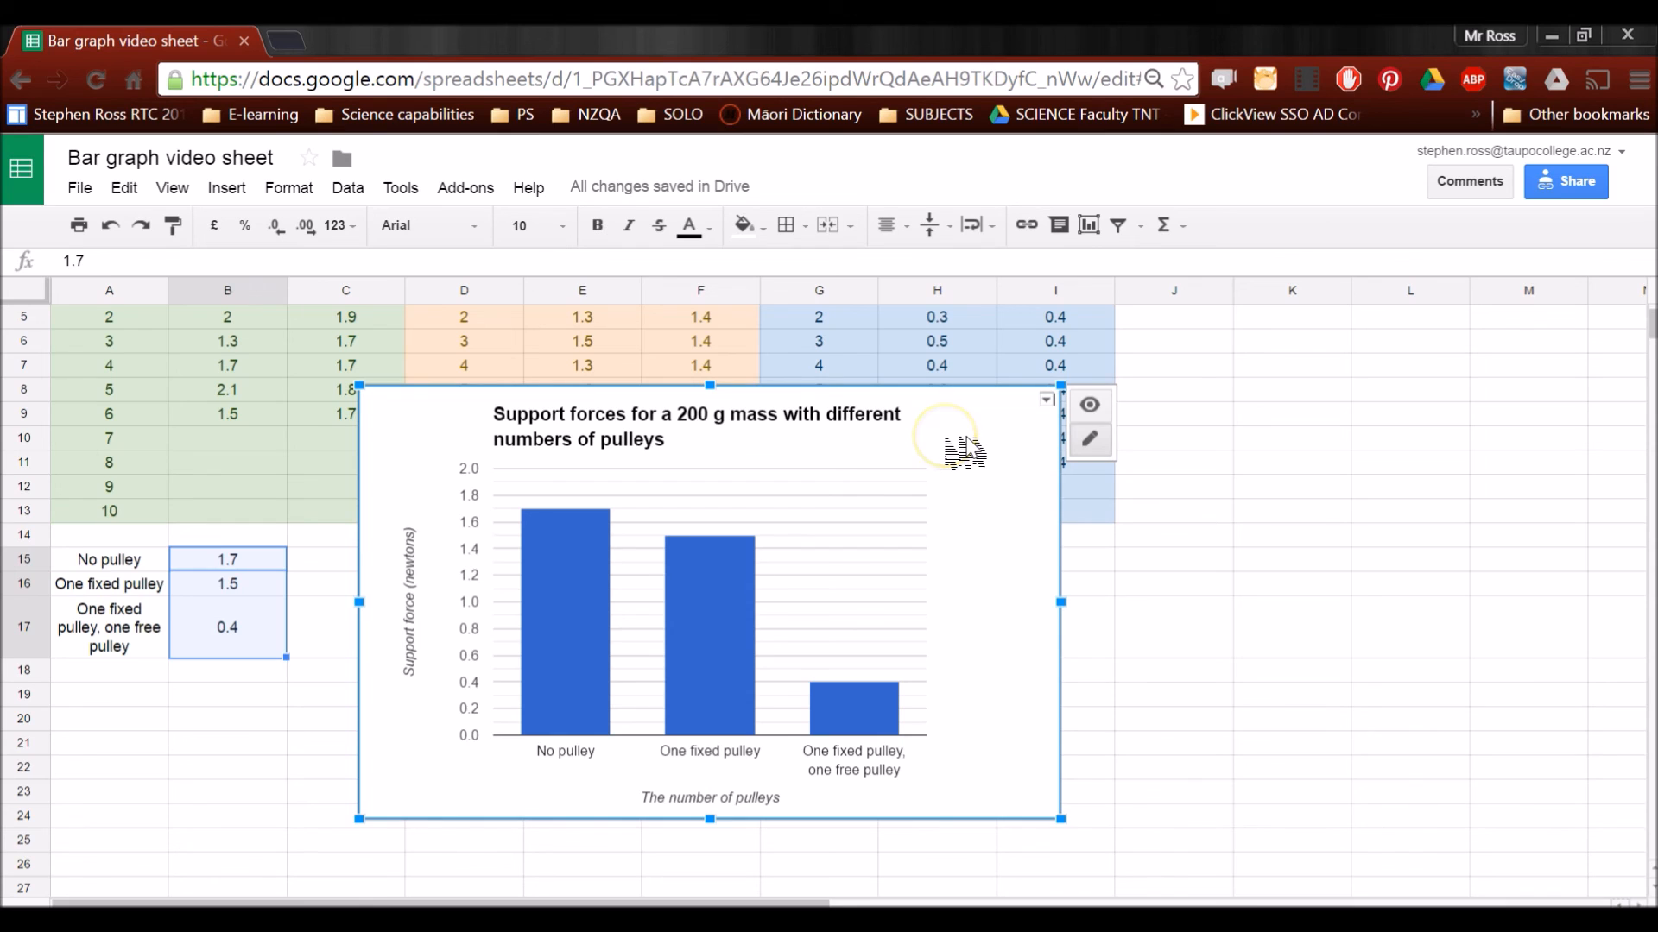